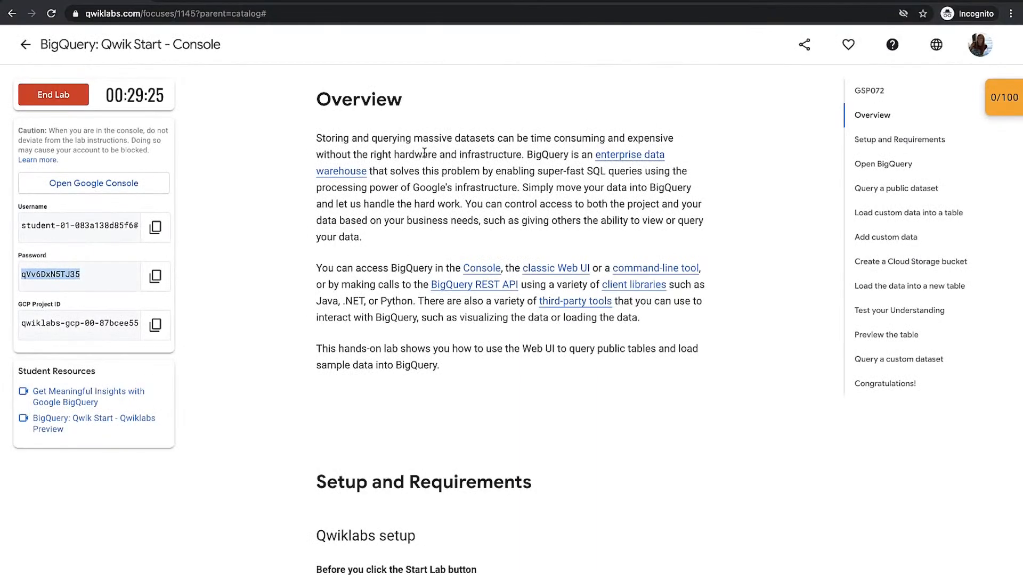
# - Review the BigQuery Qwik Start lab page and the lab project's dashboard in the Google Cloud console
pyautogui.scroll(5, 424, 155)
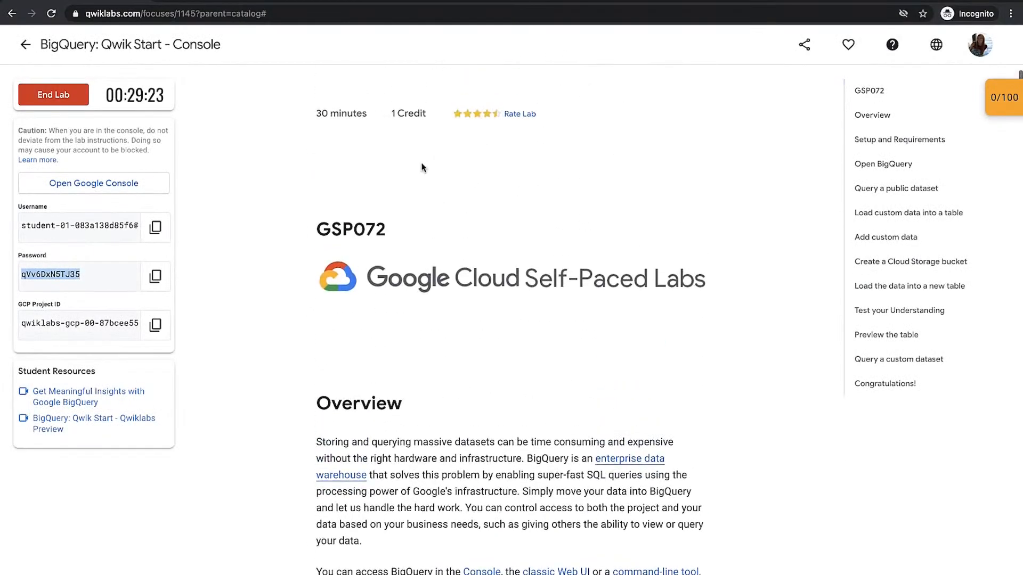
pyautogui.click(281, 180)
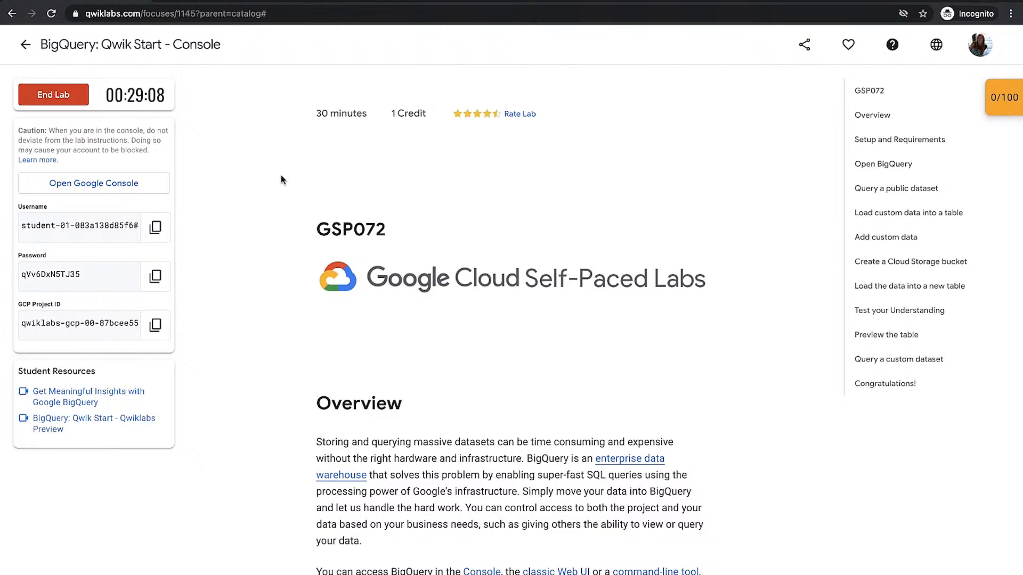
pyautogui.click(224, 2)
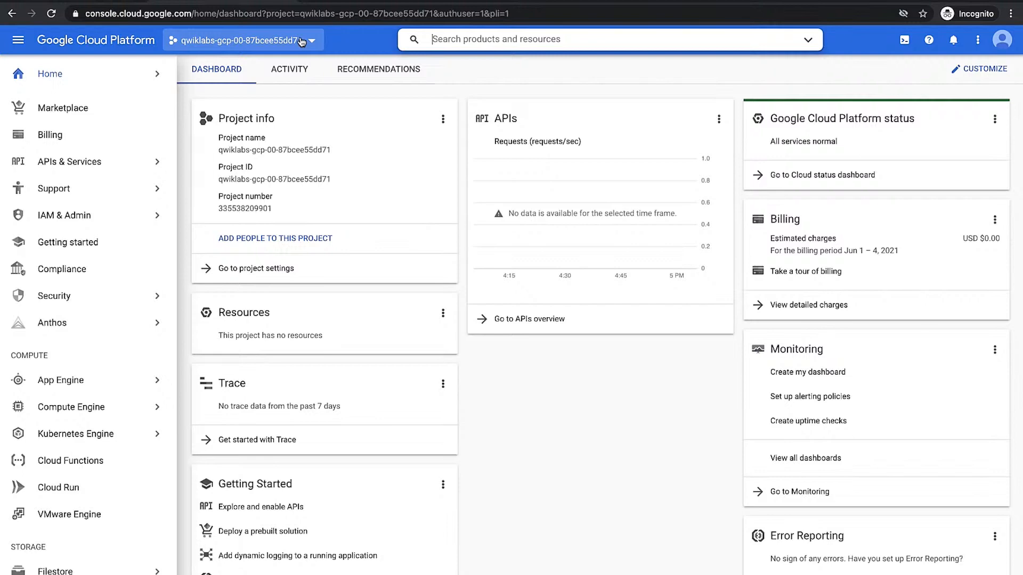
pyautogui.click(109, 3)
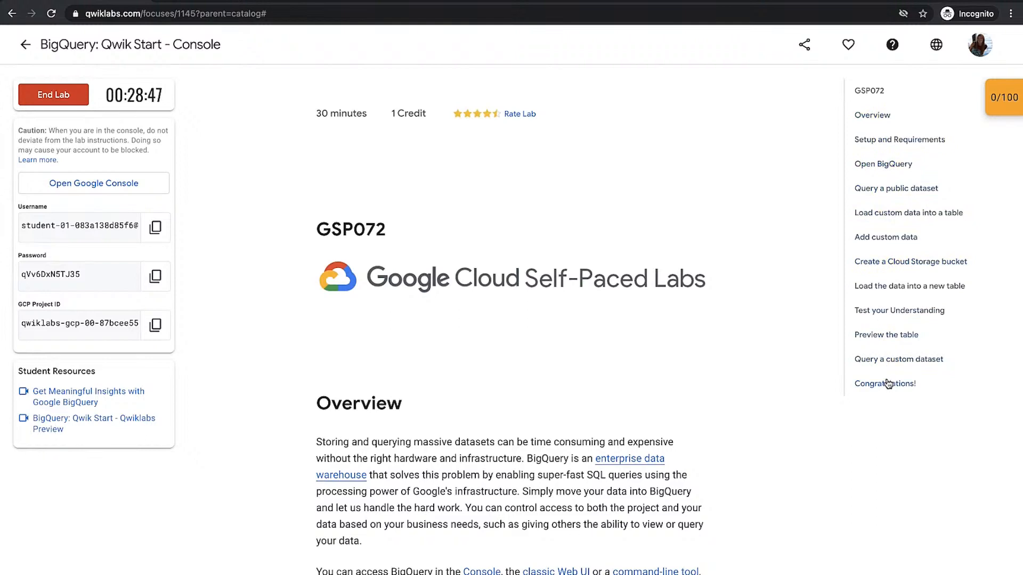
# - Switch to the Google Cloud console, search for "big", open BigQuery and dismiss its welcome message
pyautogui.click(213, 2)
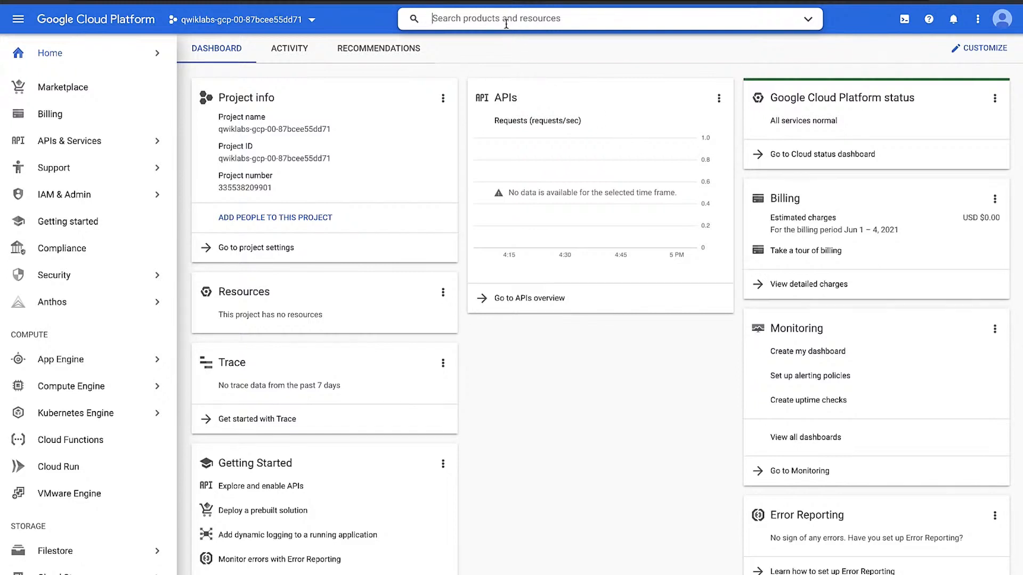
pyautogui.write('big')
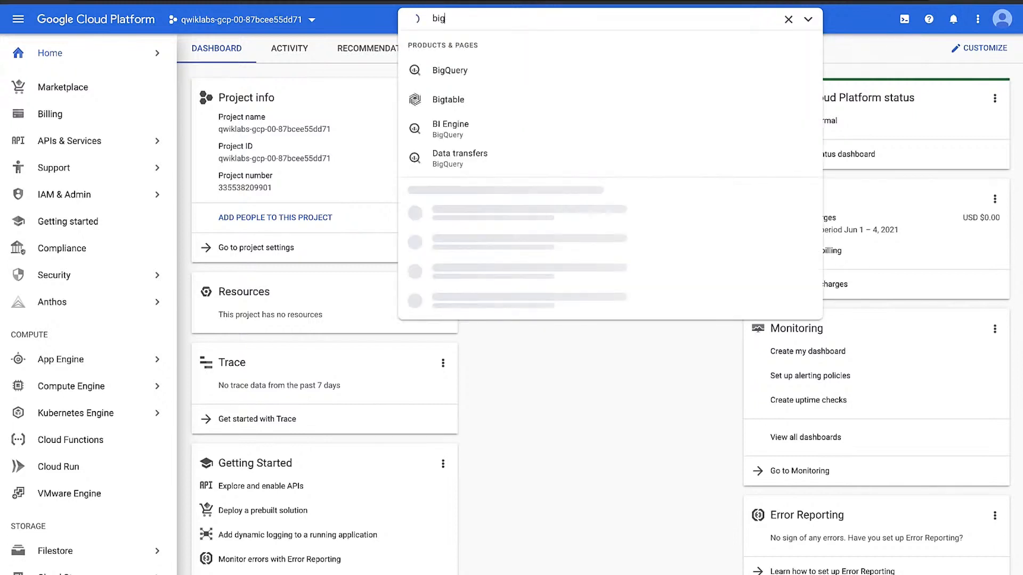
pyautogui.click(481, 78)
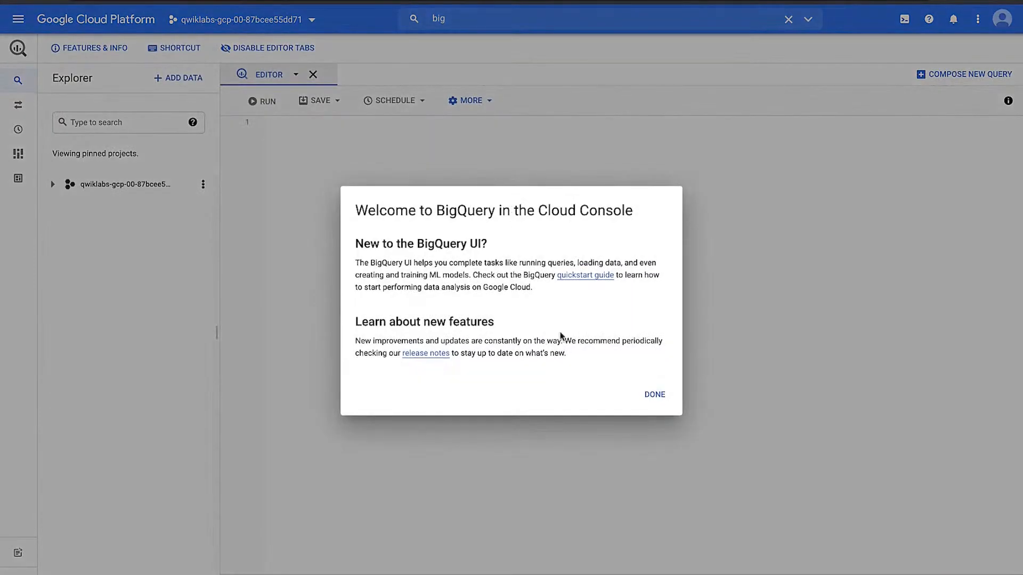
pyautogui.click(654, 394)
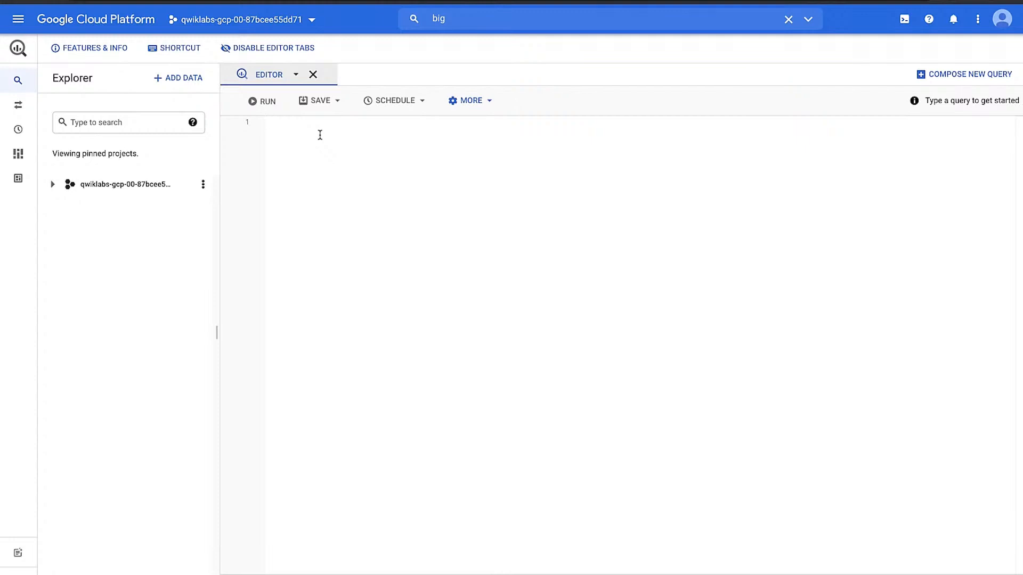
# - Look over the BigQuery navigation options and check the contents of the lab project in the Explorer
pyautogui.moveTo(44, 85)
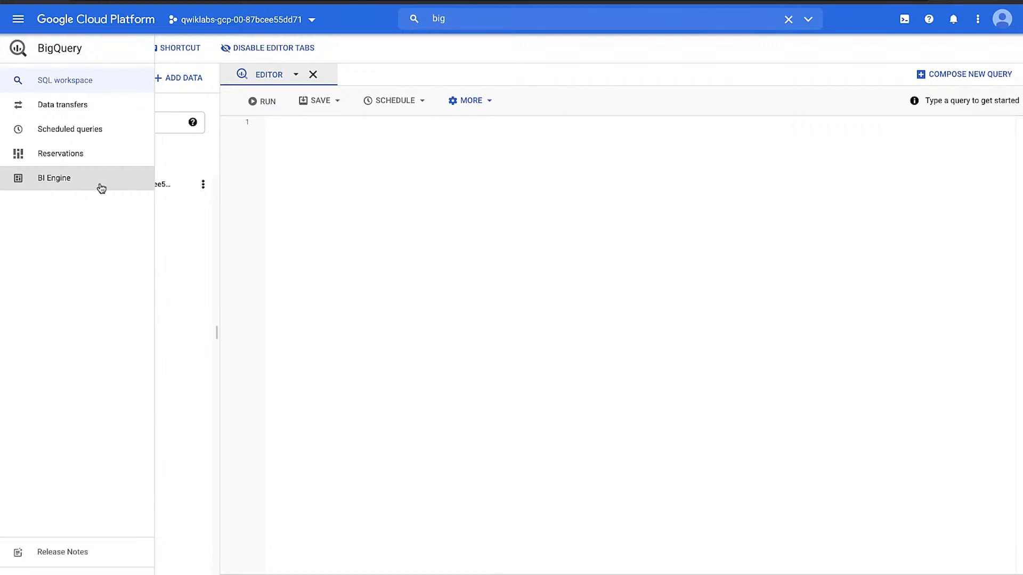
pyautogui.click(333, 156)
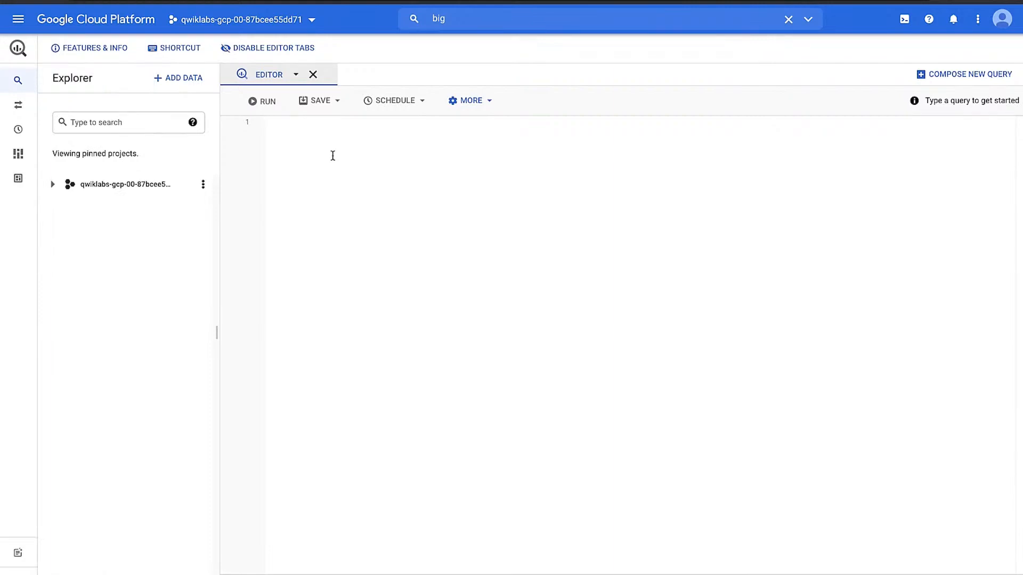
pyautogui.click(54, 188)
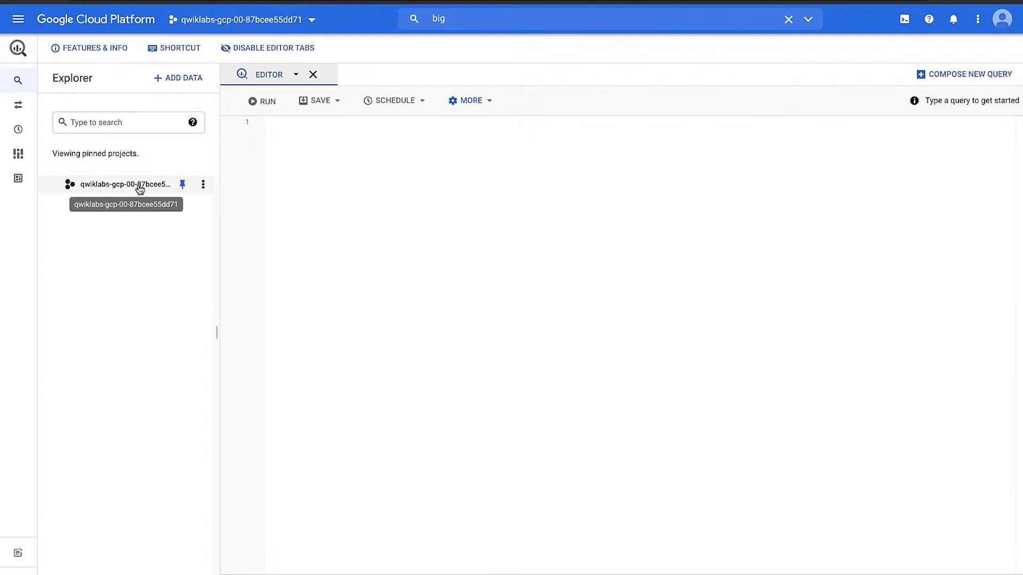
# - Browse the public datasets in the Marketplace and open the Births Data Summary dataset page
pyautogui.click(178, 78)
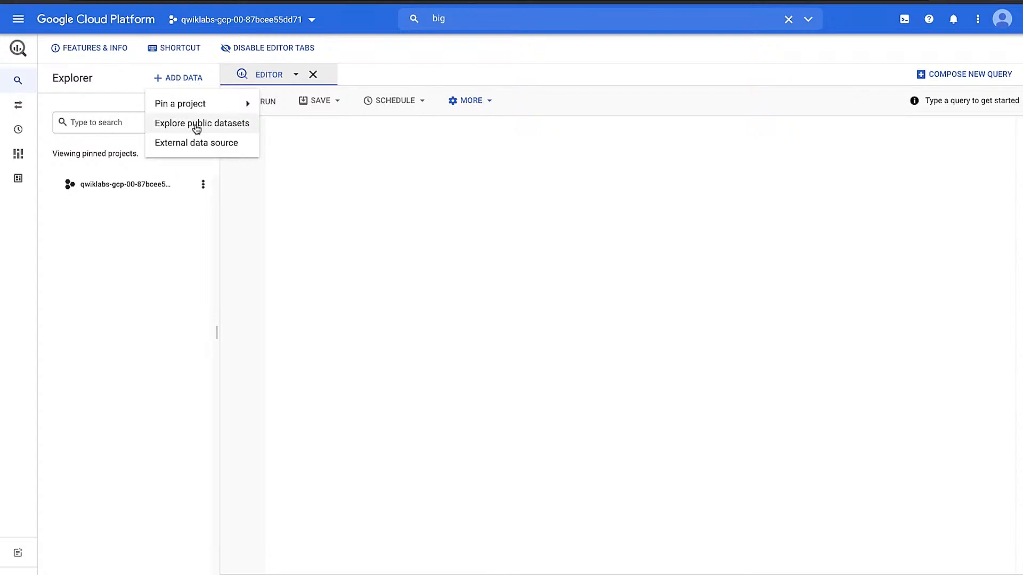
pyautogui.click(196, 129)
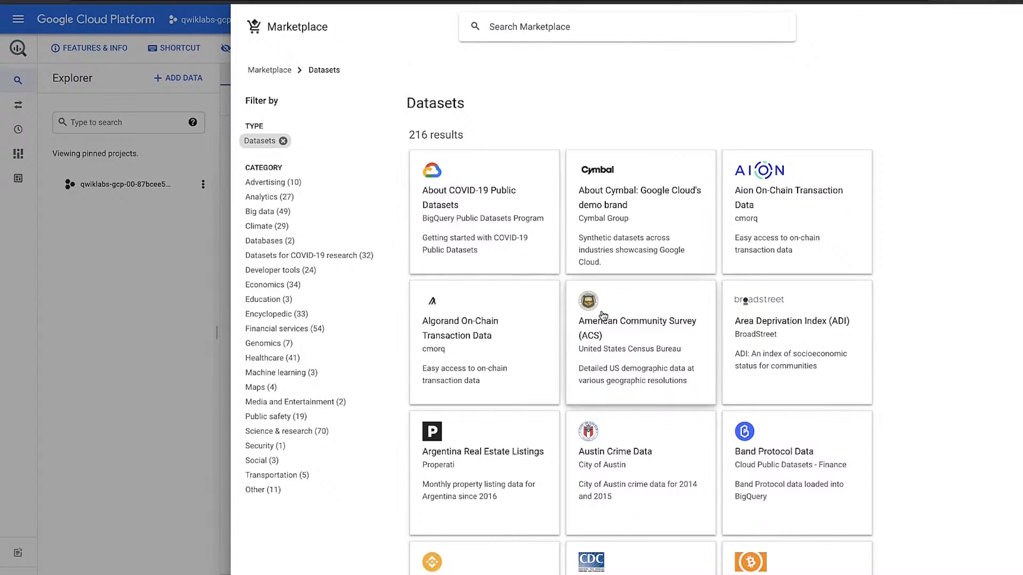
pyautogui.scroll(-1, 606, 322)
pyautogui.scroll(-4, 607, 322)
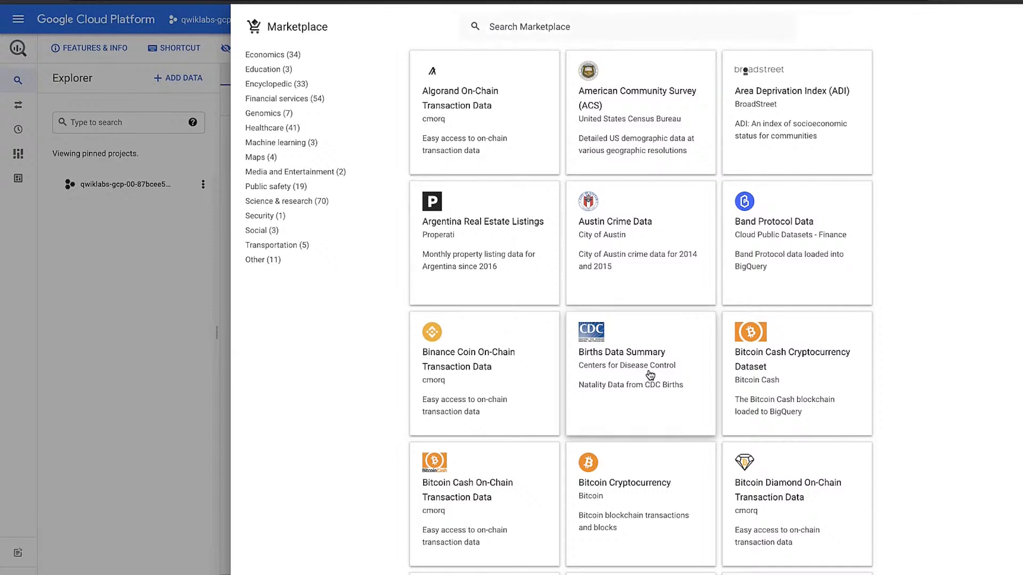
pyautogui.click(650, 375)
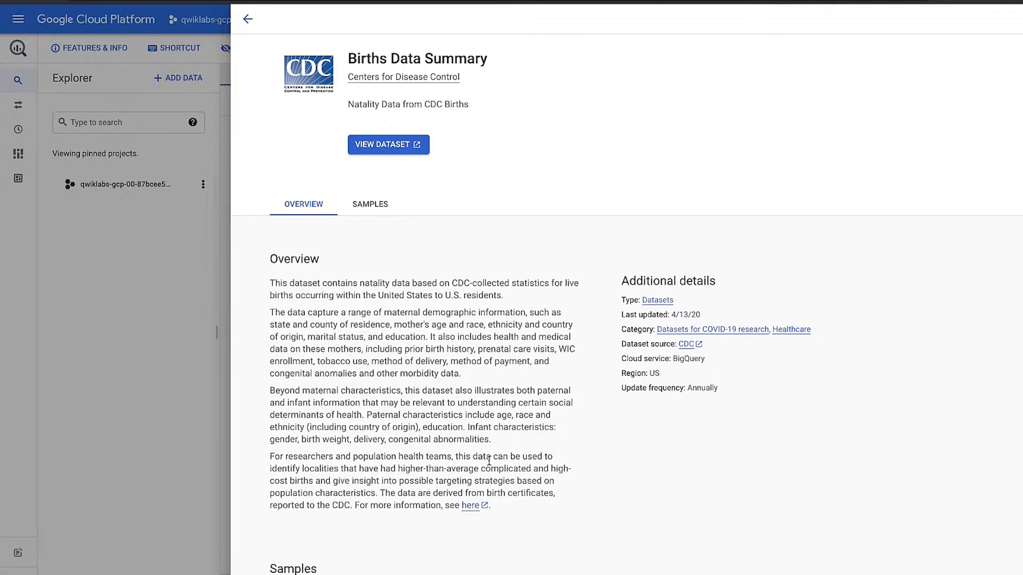
# - Read the Births Data Summary overview and sample queries, and close the Marketplace
pyautogui.scroll(-4, 361, 206)
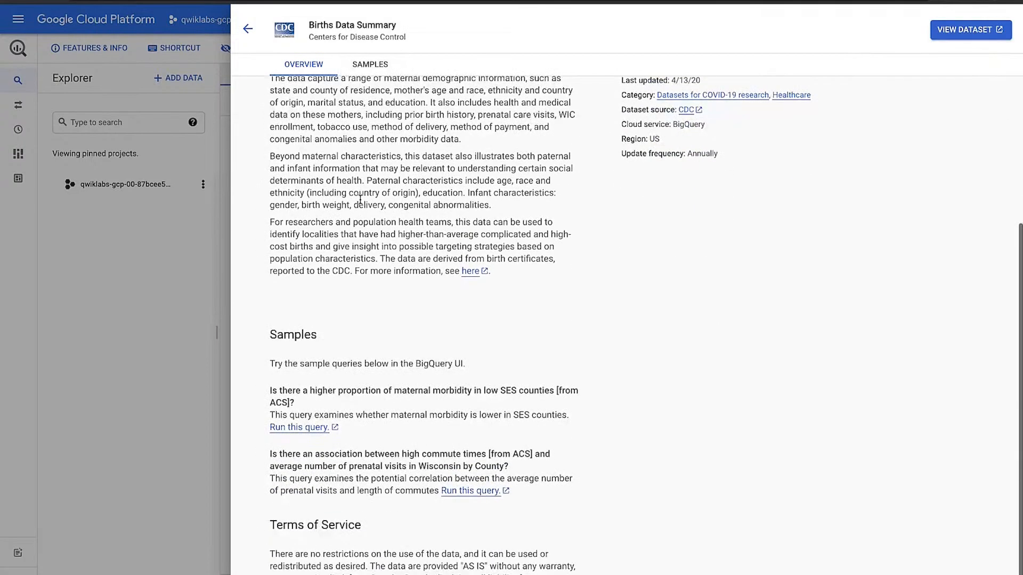
pyautogui.scroll(-1, 360, 202)
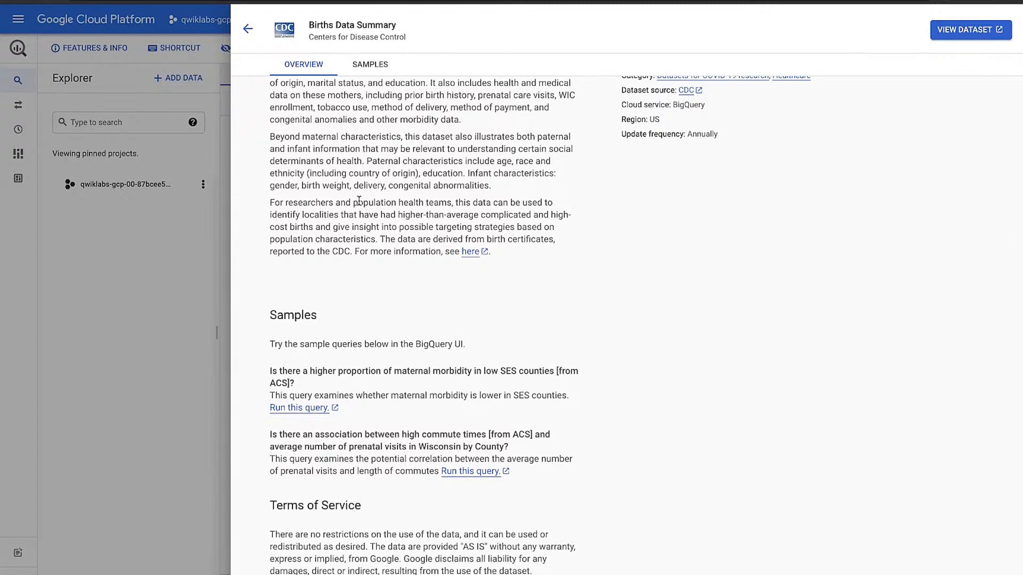
pyautogui.scroll(5, 359, 200)
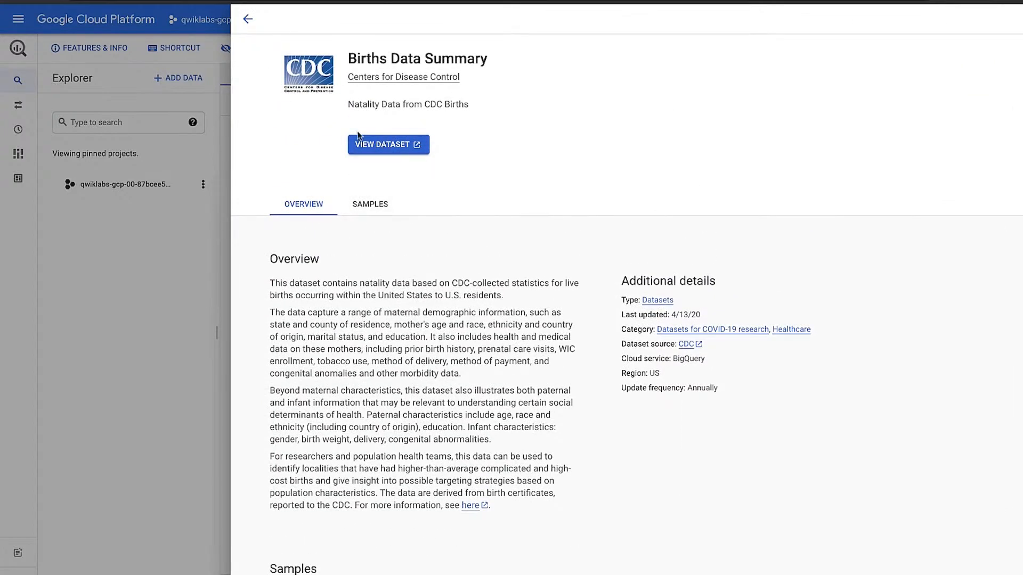
pyautogui.click(202, 246)
# - Pin the project bigquery-public-data to the Explorer by its name
pyautogui.click(182, 80)
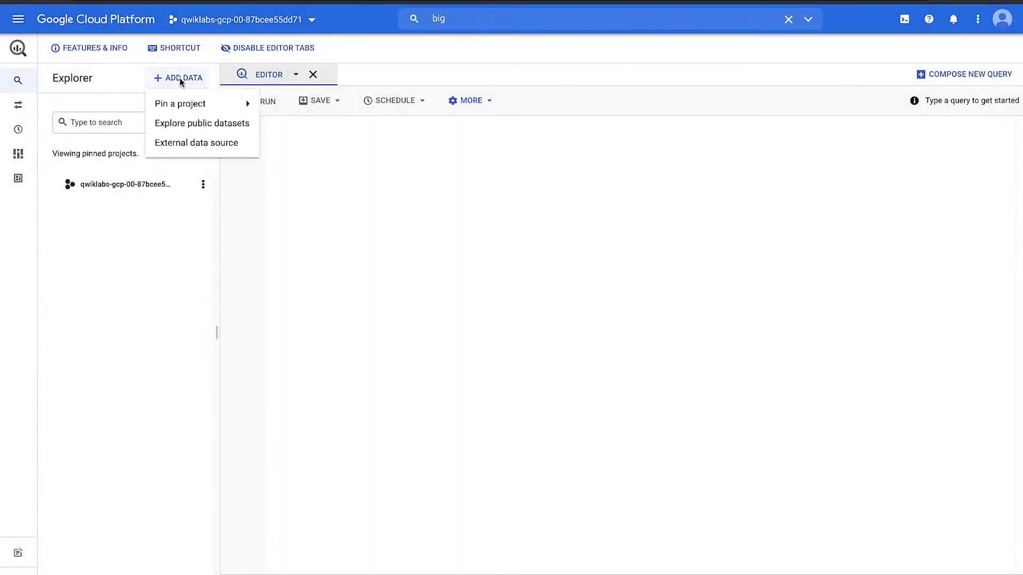
pyautogui.moveTo(186, 108)
pyautogui.click(289, 123)
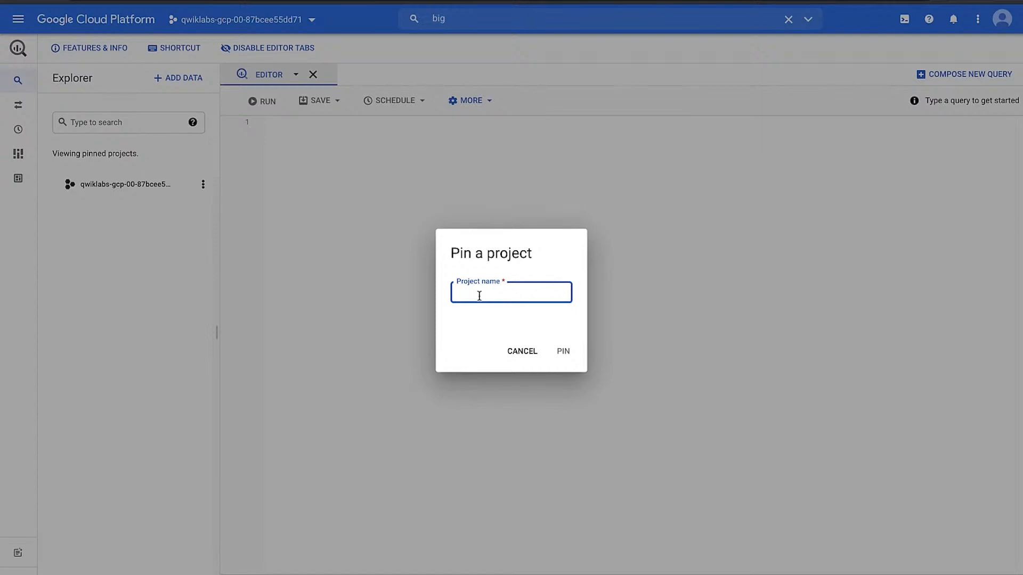
pyautogui.write('bigquery-public-data')
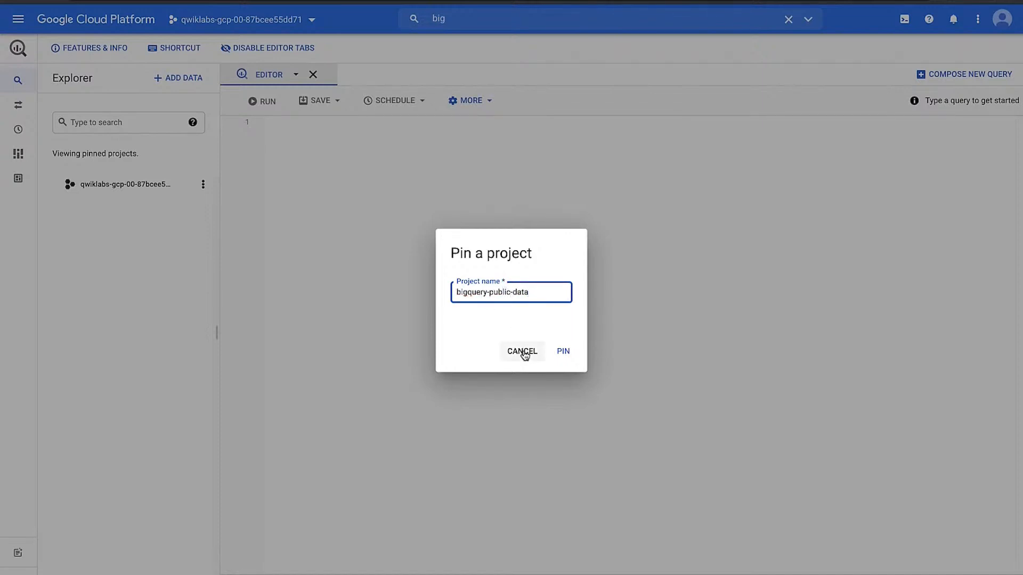
pyautogui.click(563, 352)
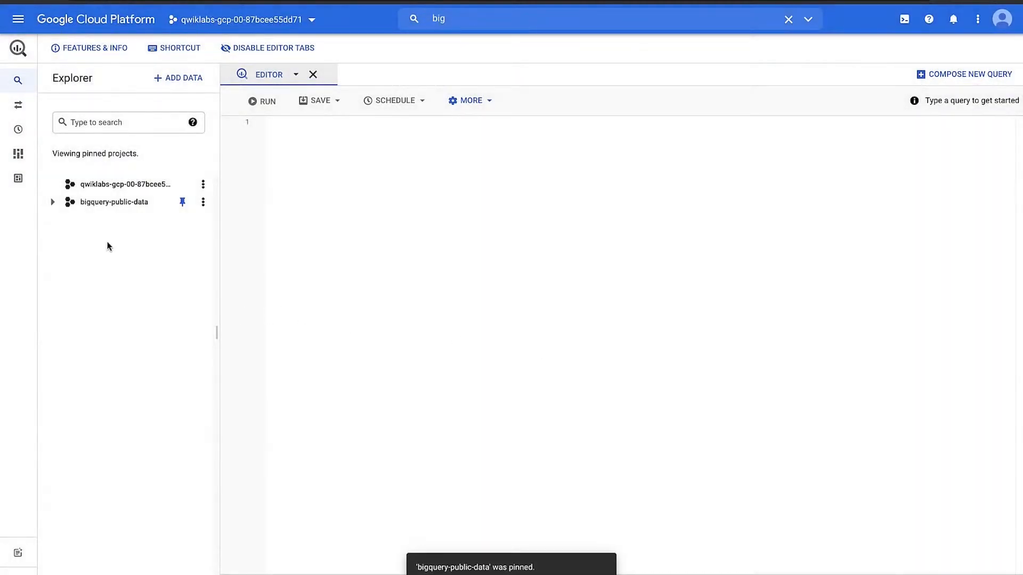
# - Expand the bigquery-public-data project and its austin_311 dataset, and search the Explorer for "natal"
pyautogui.click(52, 204)
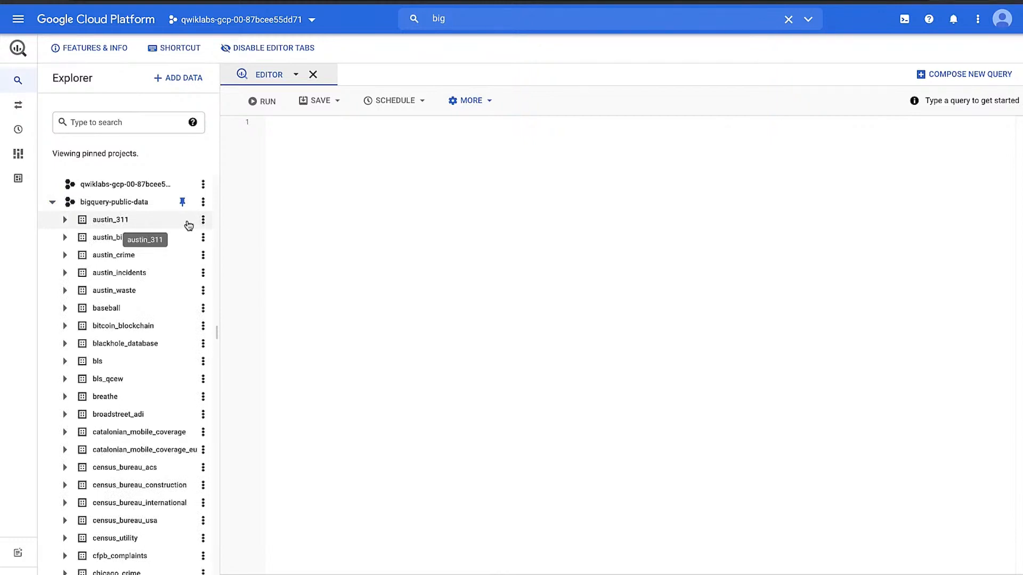
pyautogui.click(64, 219)
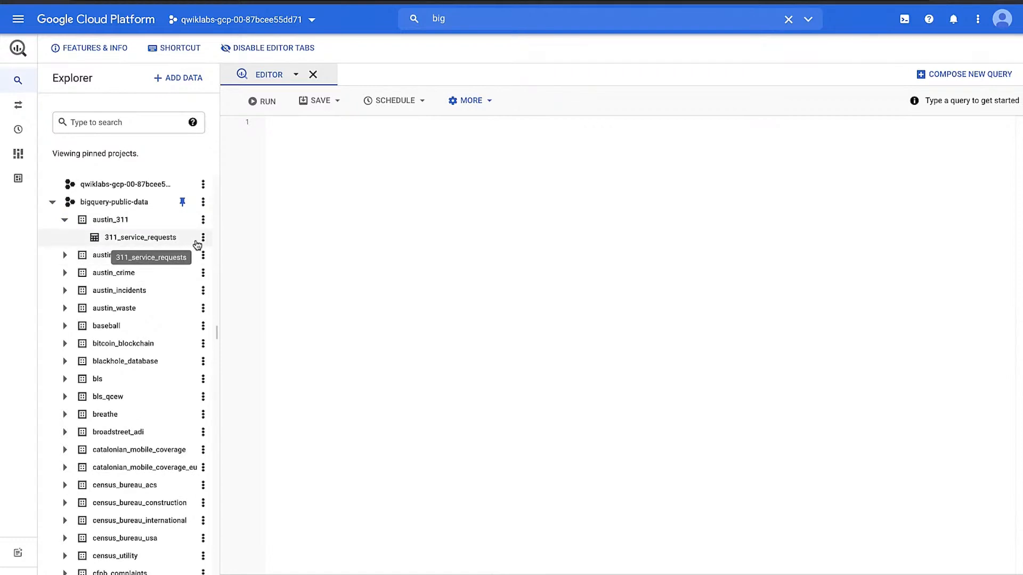
pyautogui.click(101, 122)
pyautogui.write('na')
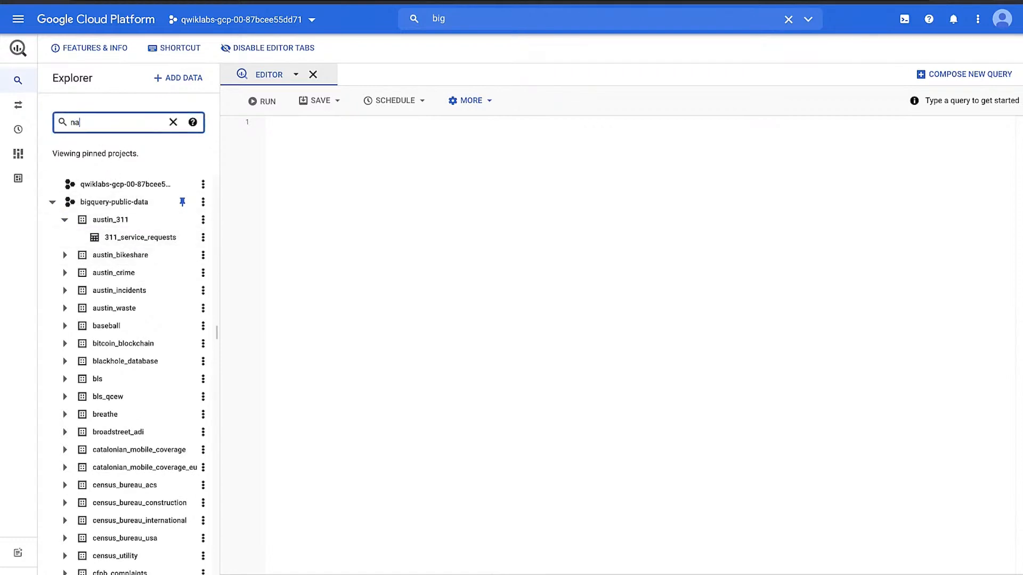
pyautogui.write('tal')
pyautogui.press('Return')
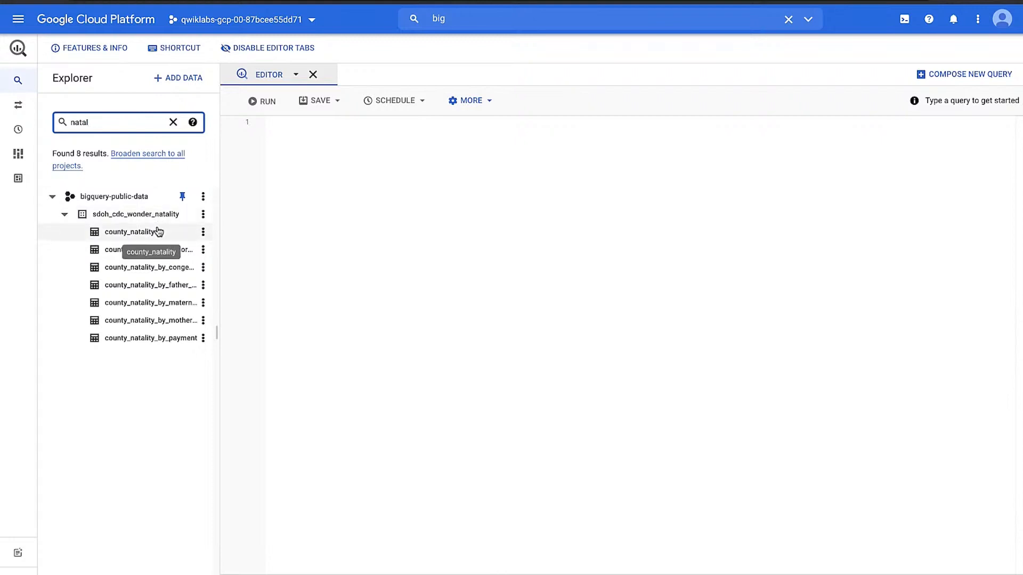
# - Open the details of the sdoh_cdc_wonder_natality dataset and dismiss the navigation menu hint
pyautogui.click(203, 215)
pyautogui.click(215, 233)
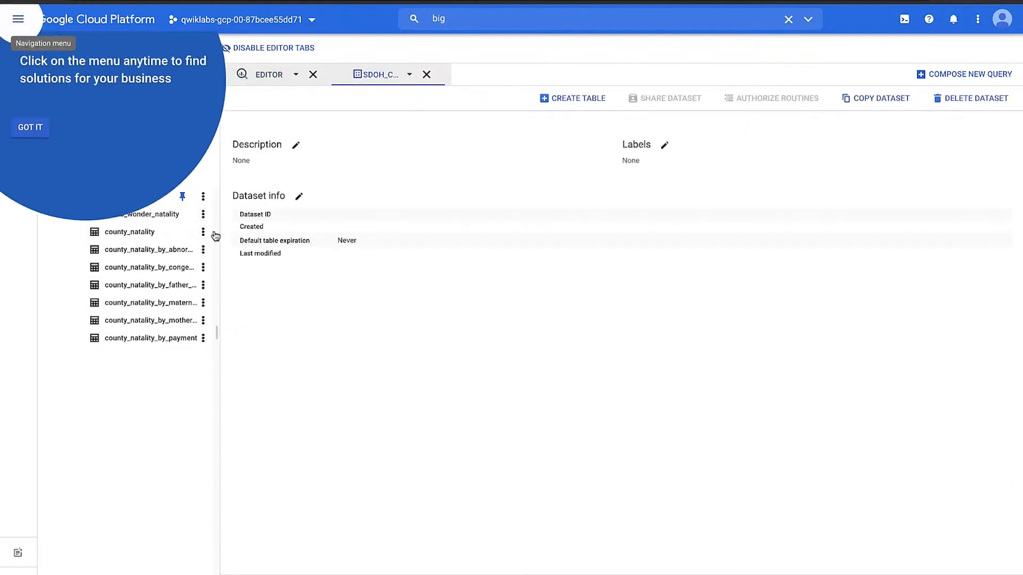
pyautogui.click(32, 125)
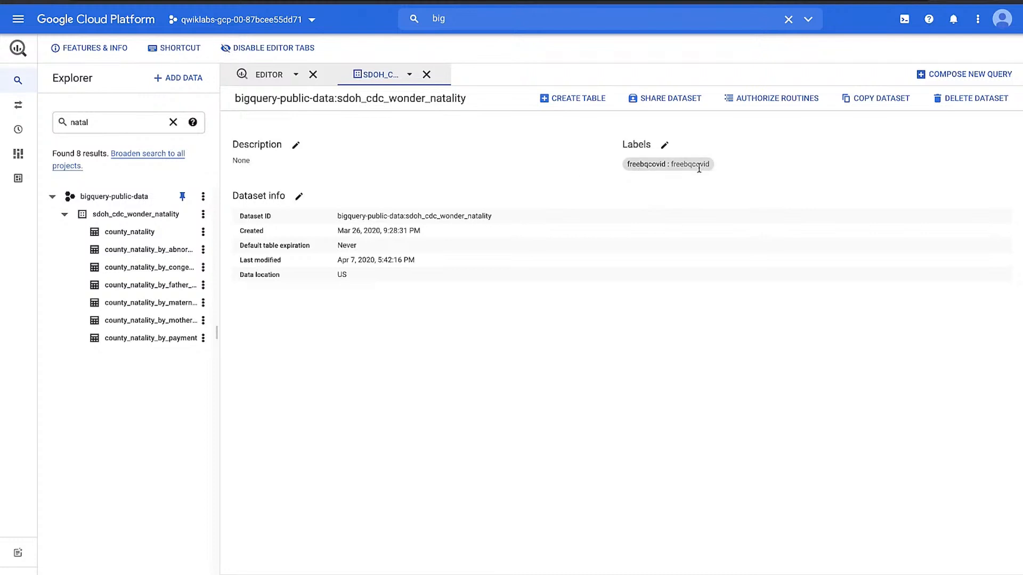
# - Inspect the key and value of the dataset's label and the label examples, and leave without updating
pyautogui.click(665, 144)
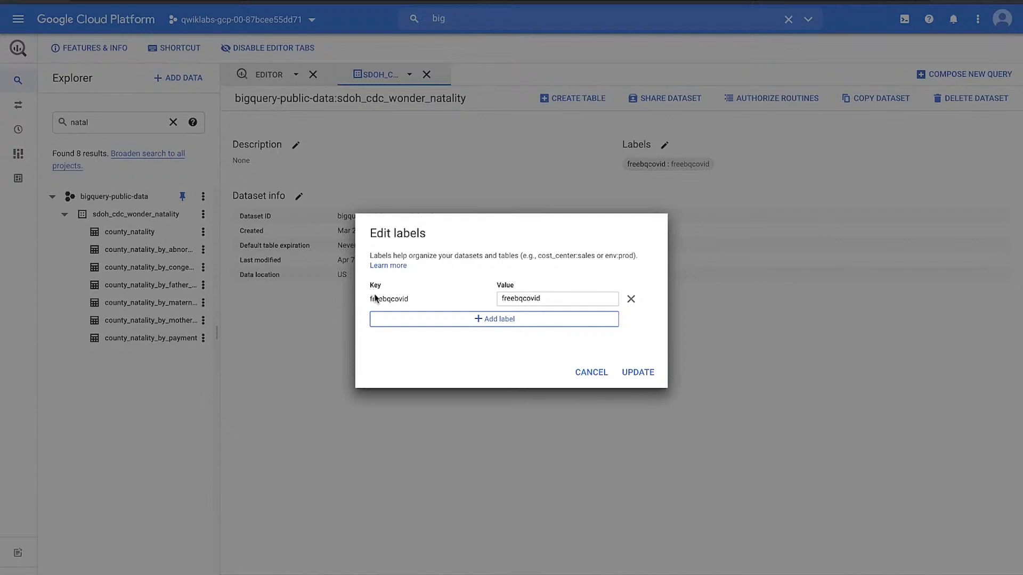
pyautogui.doubleClick(550, 257)
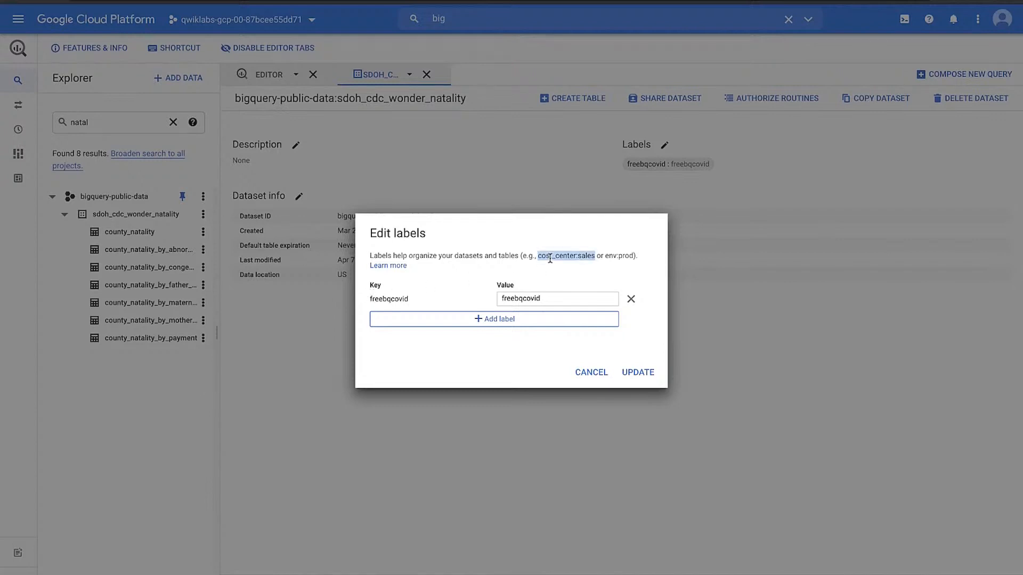
pyautogui.doubleClick(613, 256)
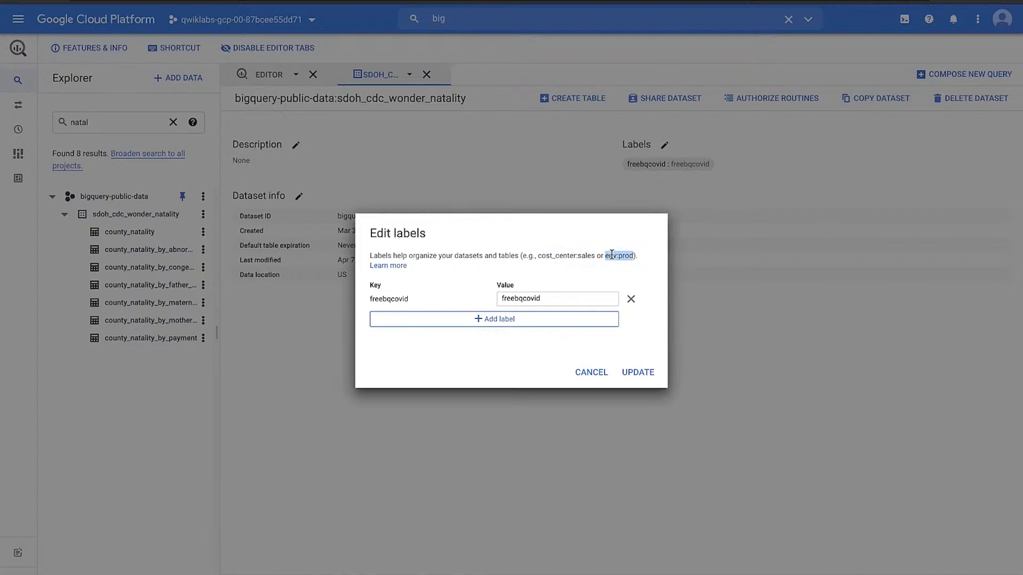
pyautogui.click(587, 372)
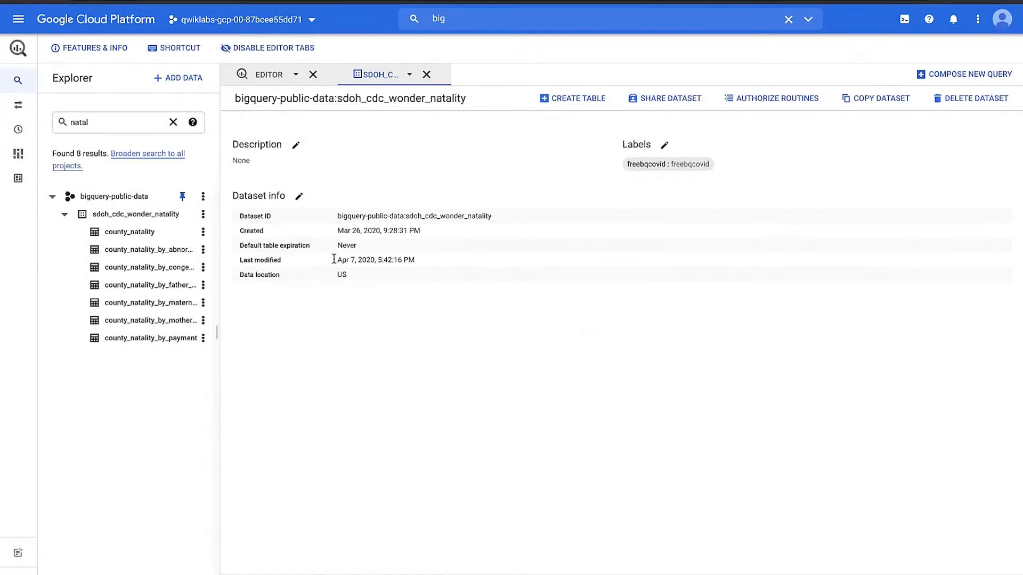
# - Examine the creation date, default table expiration and data location in the dataset info
pyautogui.doubleClick(349, 244)
pyautogui.tripleClick(349, 231)
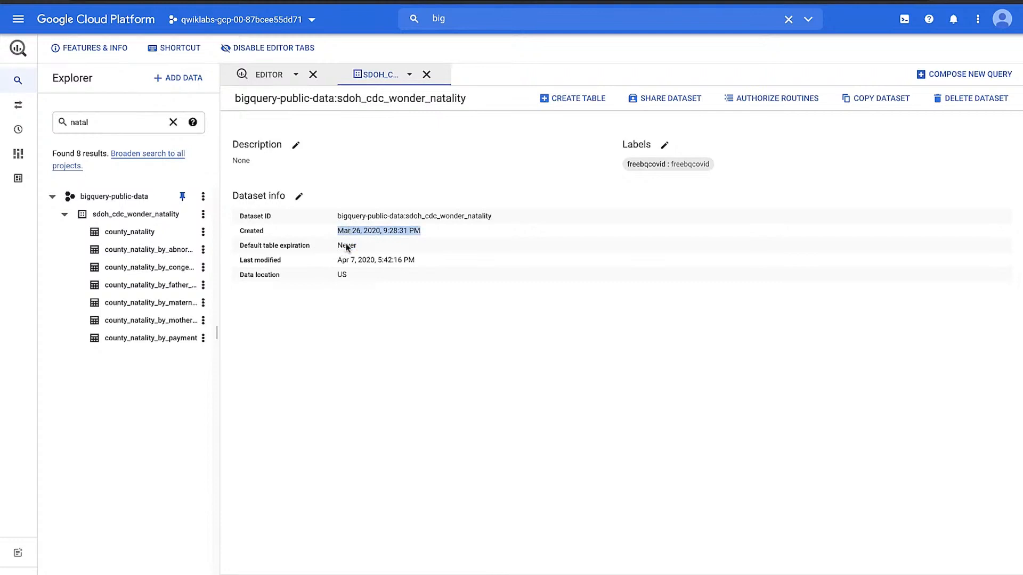
pyautogui.doubleClick(342, 274)
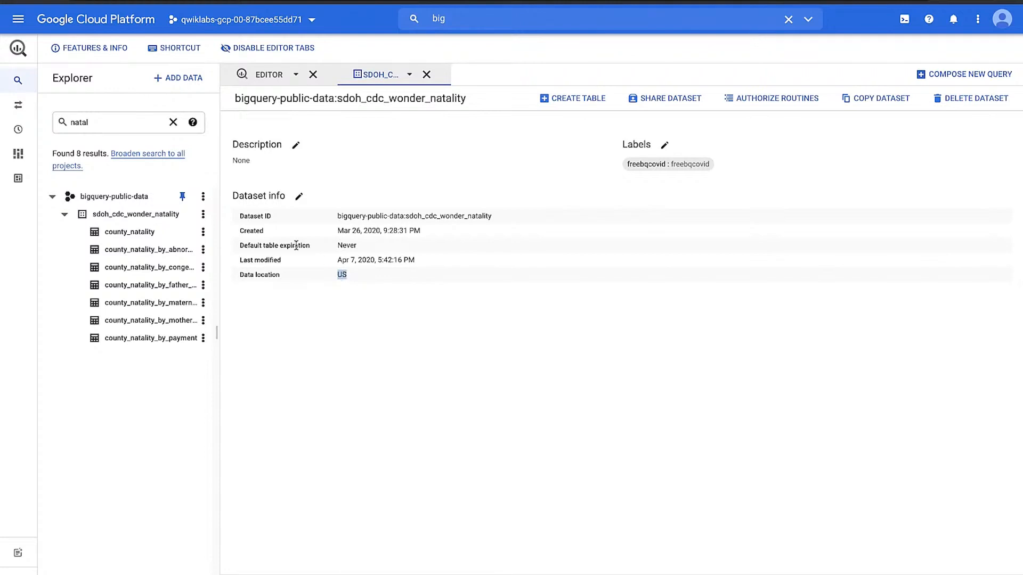
# - Open the county_natality table and look through its schema, its table details and the data preview
pyautogui.click(203, 232)
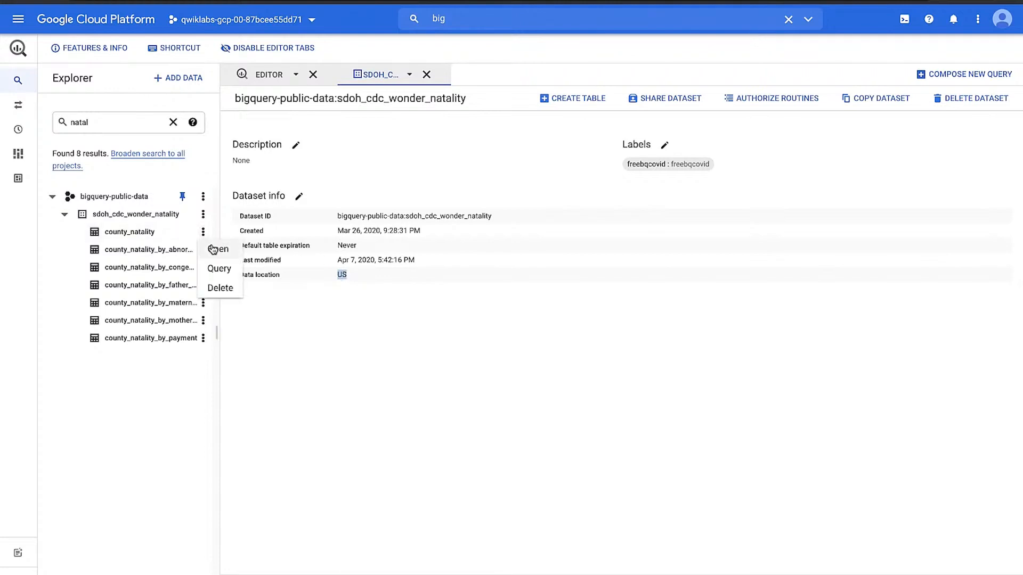
pyautogui.click(214, 248)
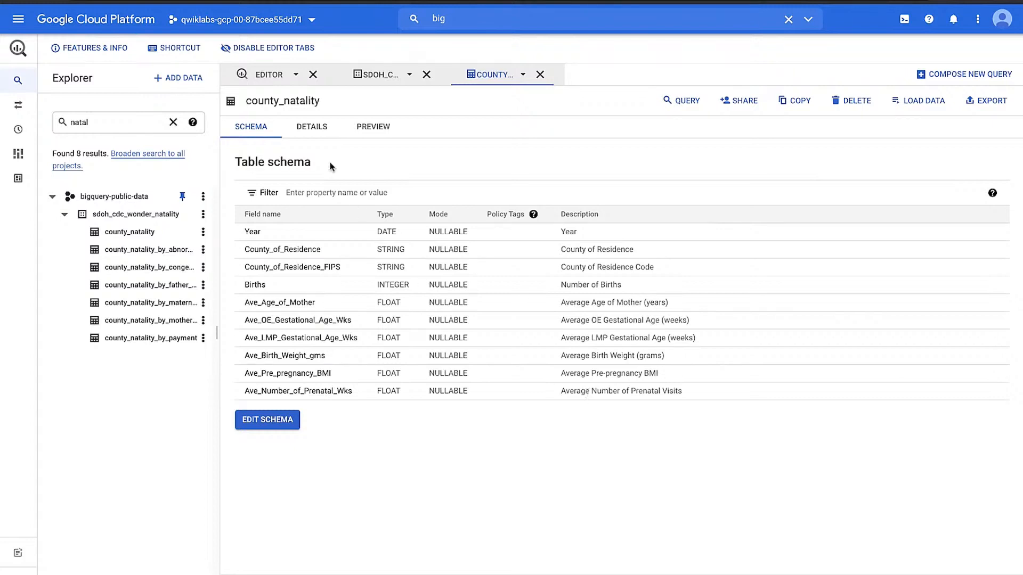
pyautogui.click(311, 126)
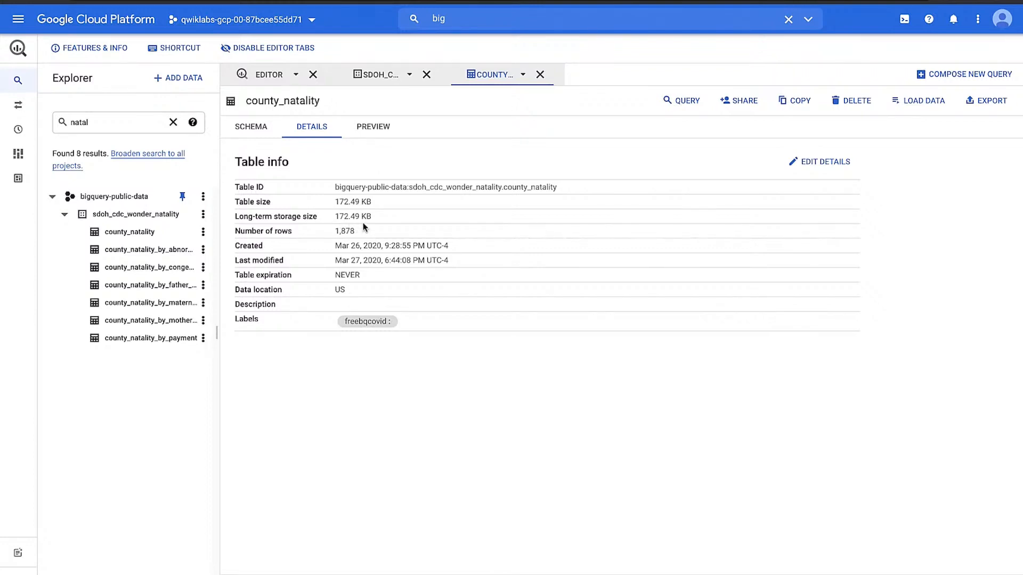
pyautogui.click(375, 128)
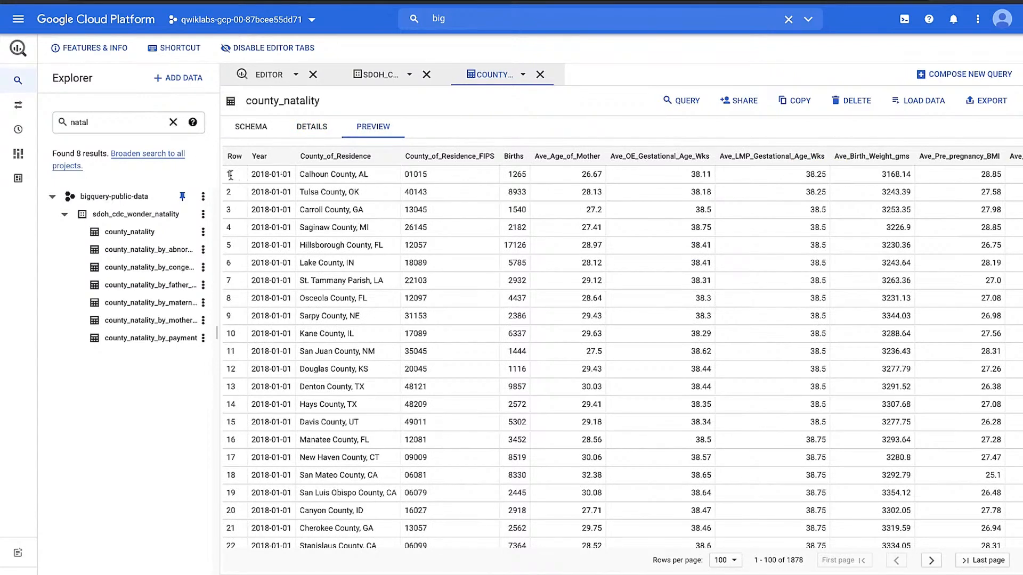
# - Examine the first row and the Year, County_of_Residence and Ave_Age_of_Mother columns in the table preview
pyautogui.moveTo(230, 175); pyautogui.dragTo(376, 178)
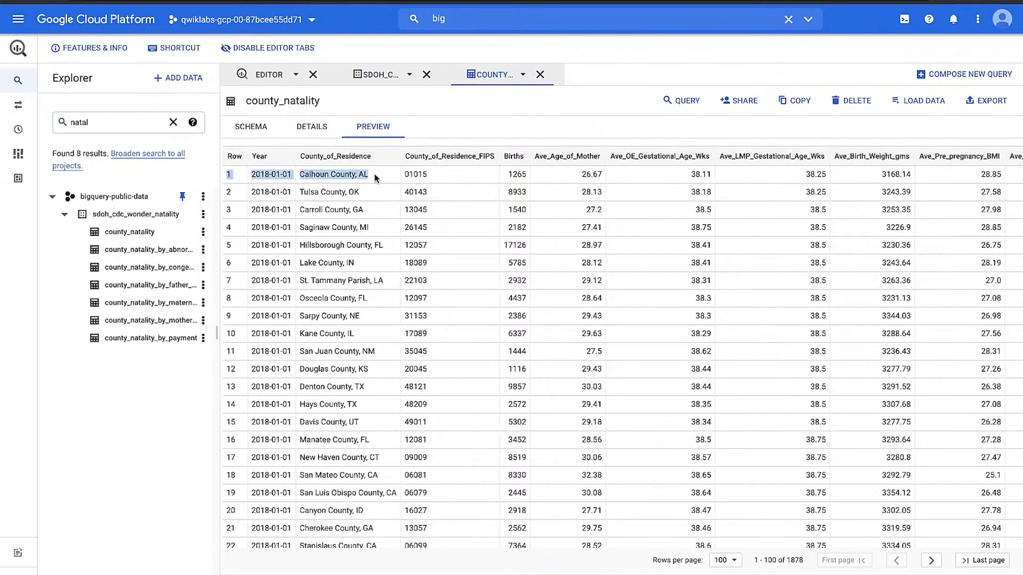
pyautogui.doubleClick(312, 156)
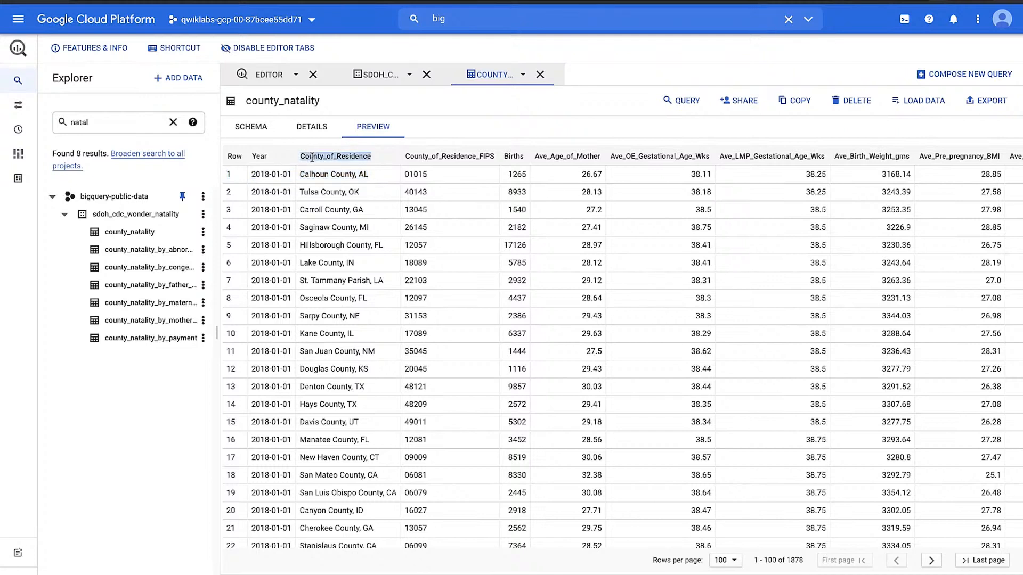
pyautogui.doubleClick(258, 157)
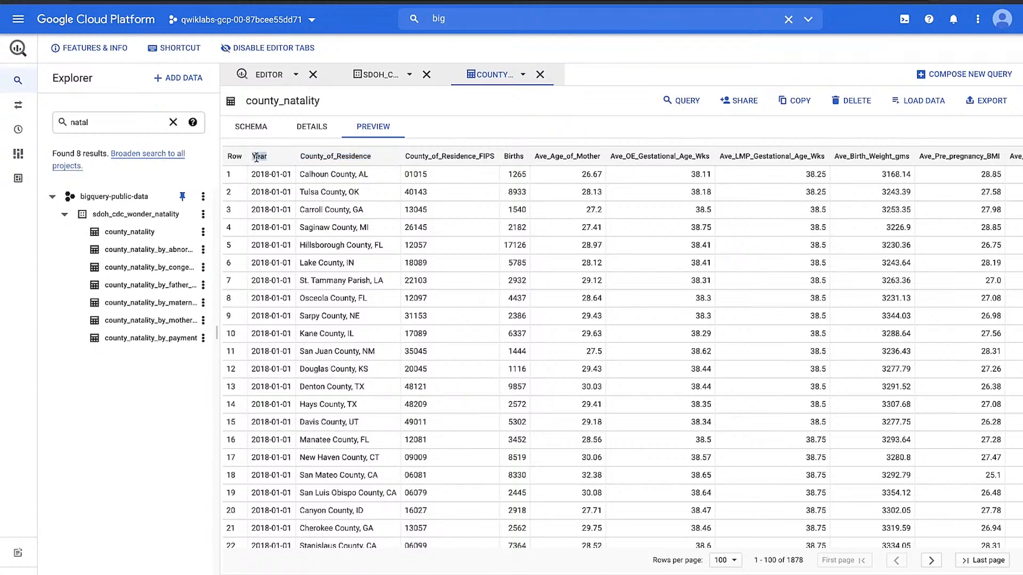
pyautogui.doubleClick(325, 156)
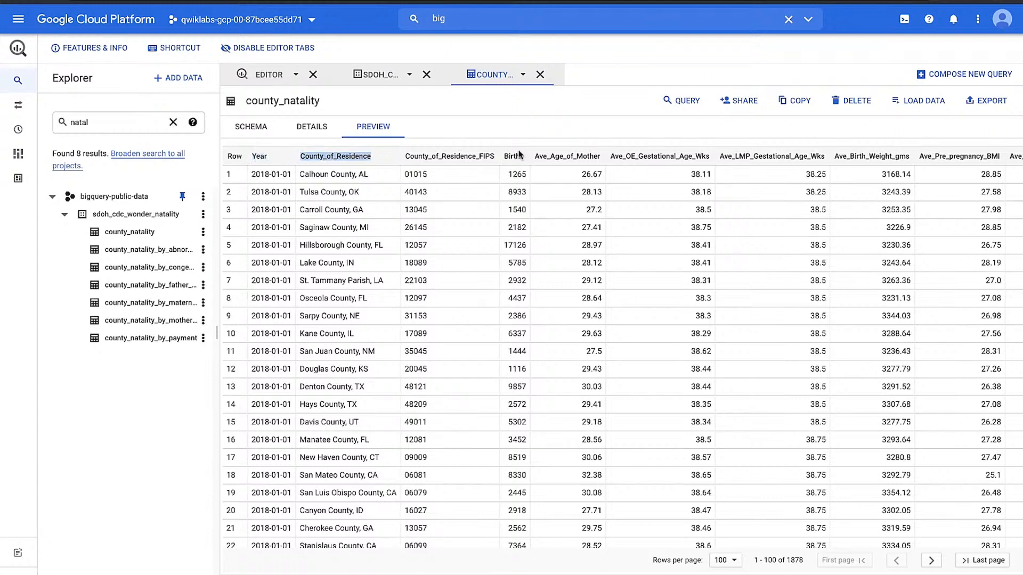
pyautogui.doubleClick(558, 157)
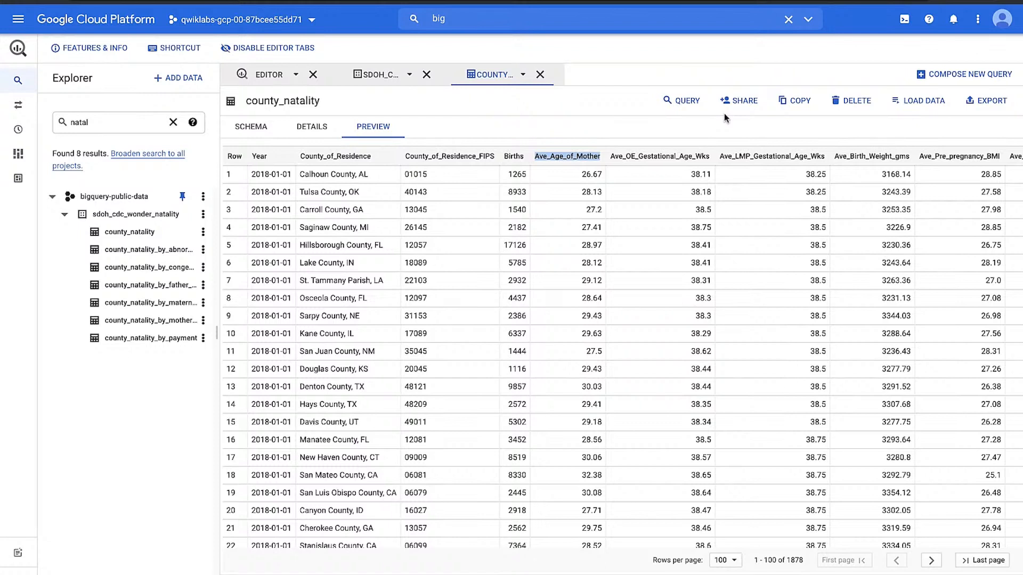
# - Start a query on the county_natality table beside its preview, selecting year, County_of_Residence and Births
pyautogui.click(683, 100)
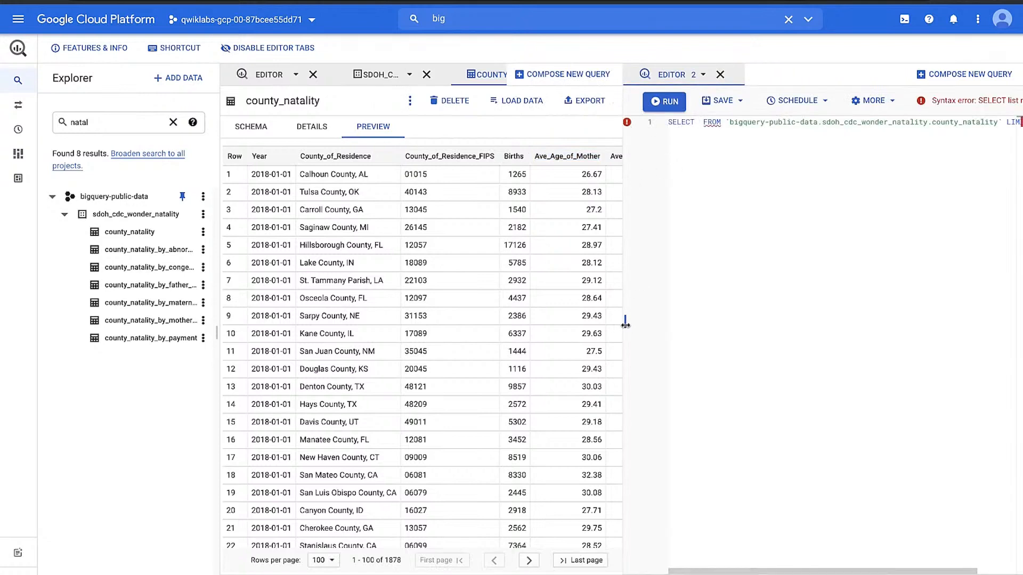
pyautogui.moveTo(625, 323); pyautogui.dragTo(609, 323)
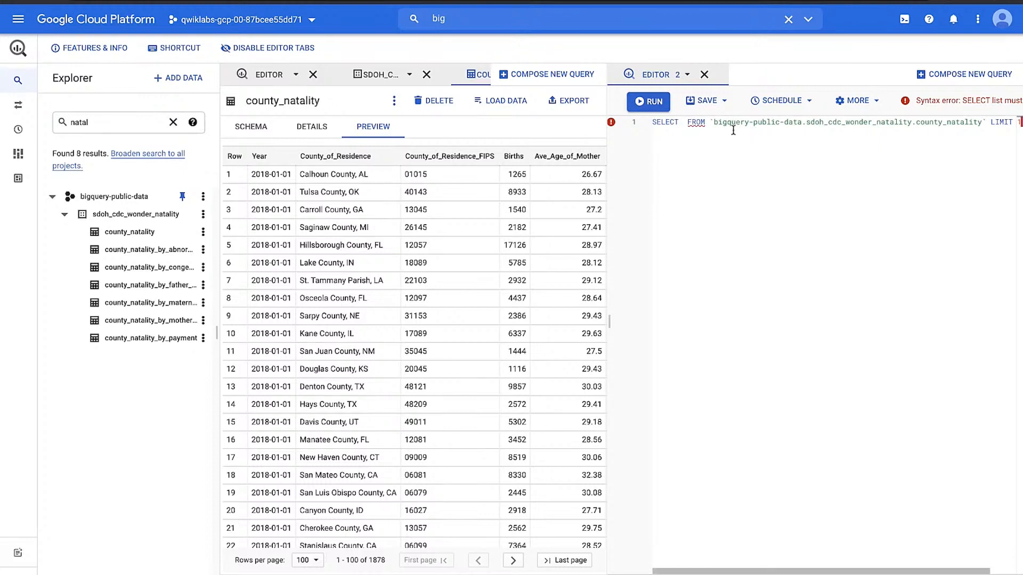
pyautogui.write('year')
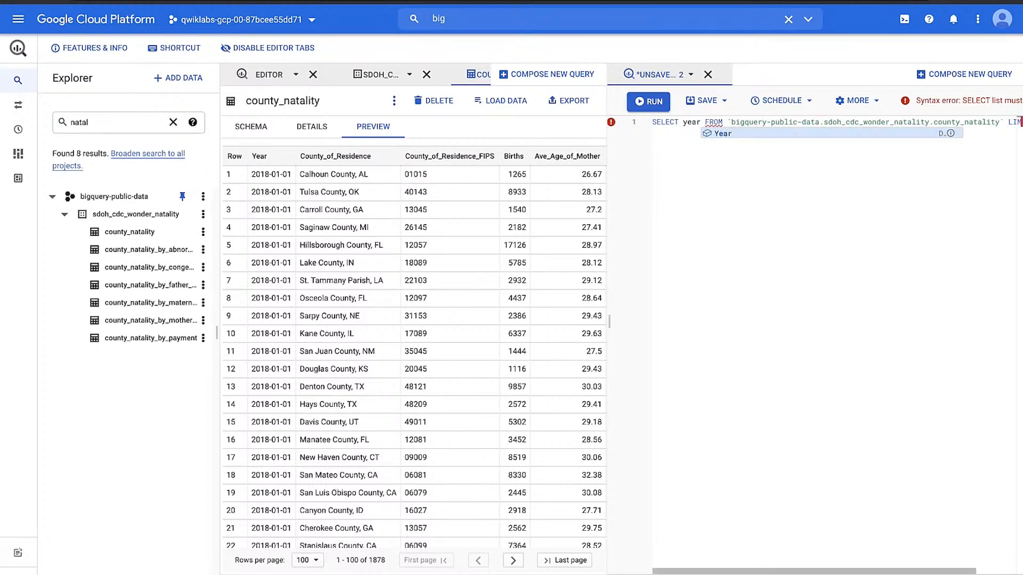
pyautogui.write(', c ou')
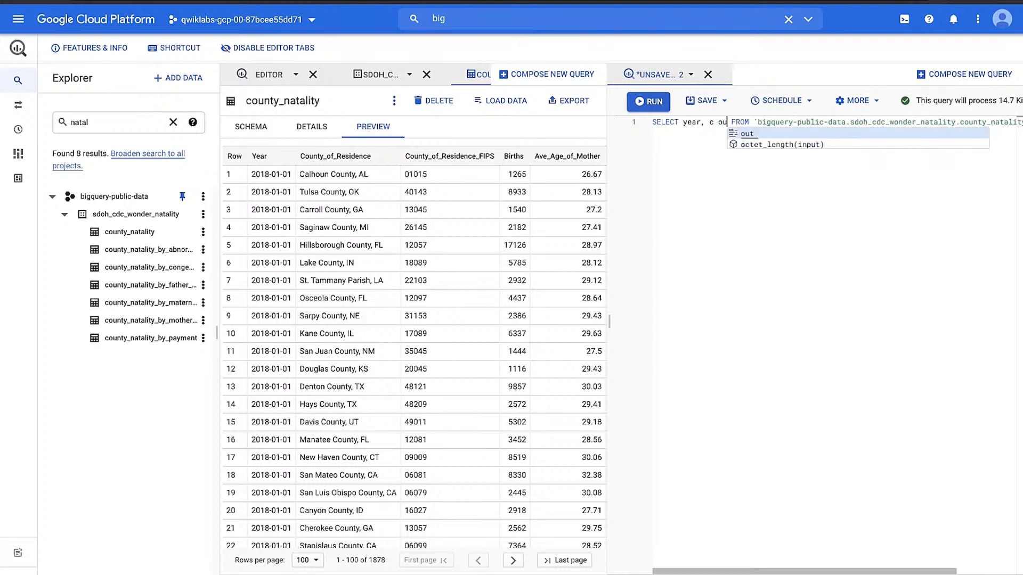
pyautogui.press('BackSpace')
pyautogui.press('BackSpace')
pyautogui.press('BackSpace')
pyautogui.write('ount')
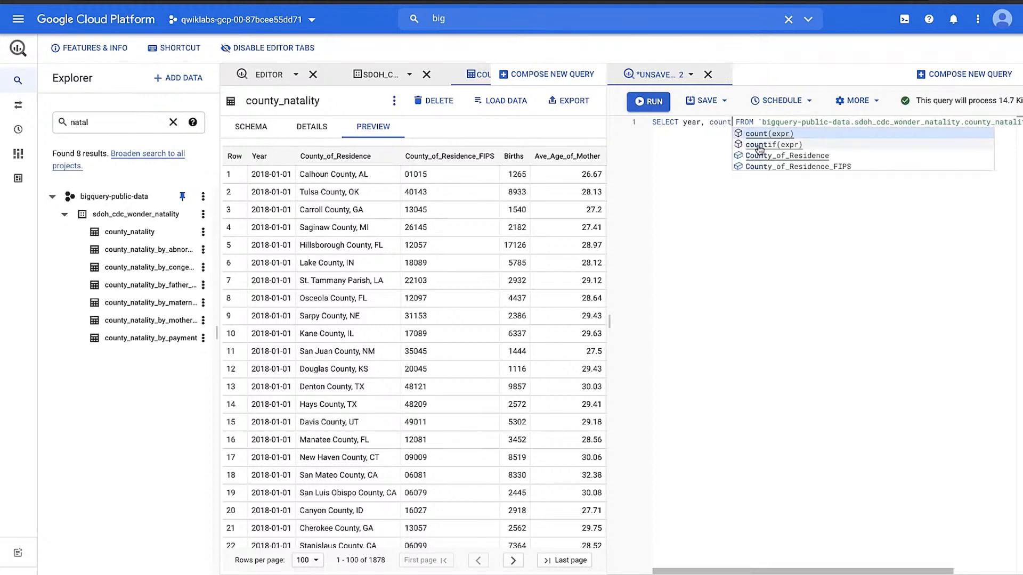
pyautogui.click(760, 155)
pyautogui.write(',')
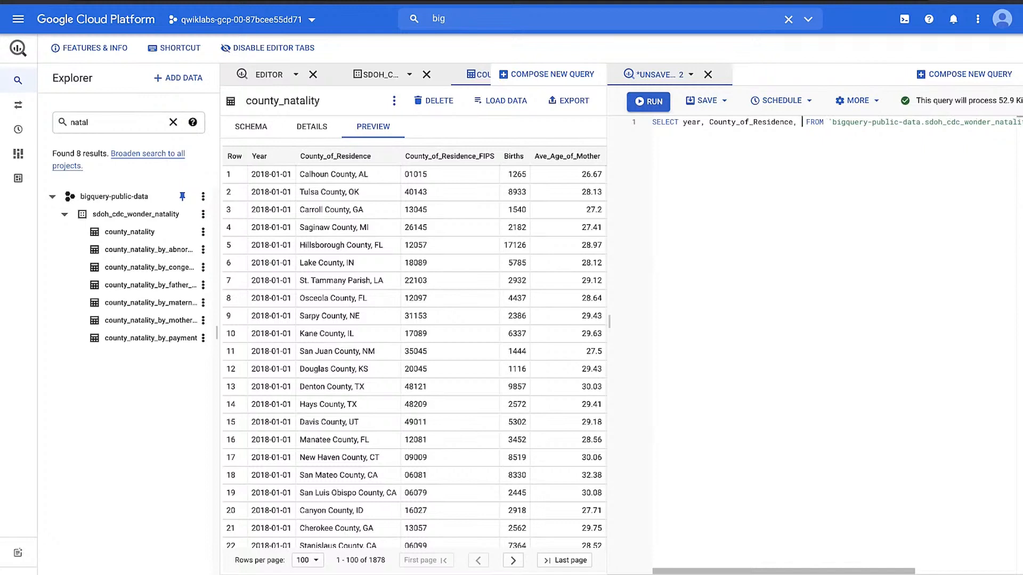
pyautogui.write('birth')
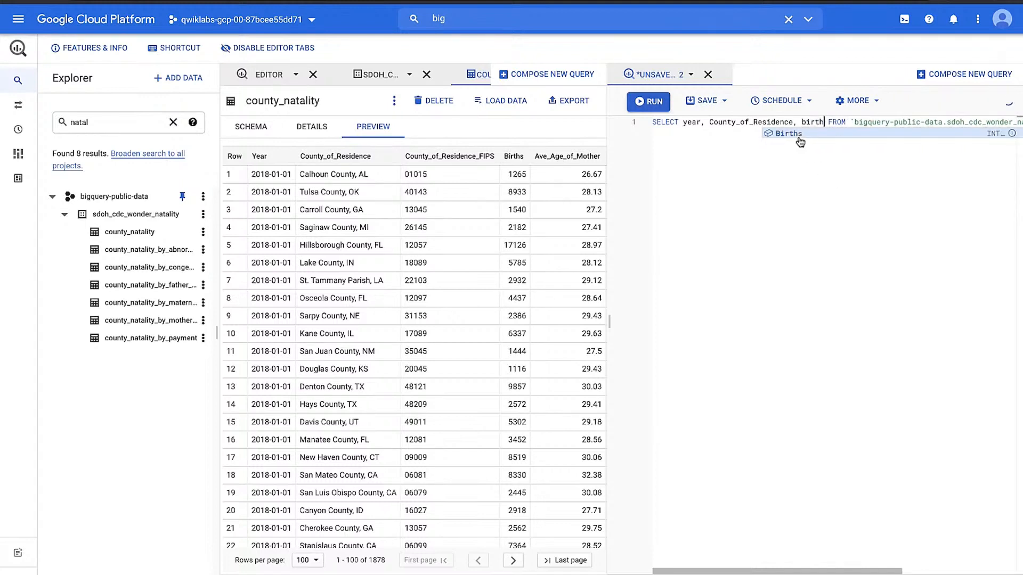
pyautogui.moveTo(799, 135); pyautogui.dragTo(817, 182)
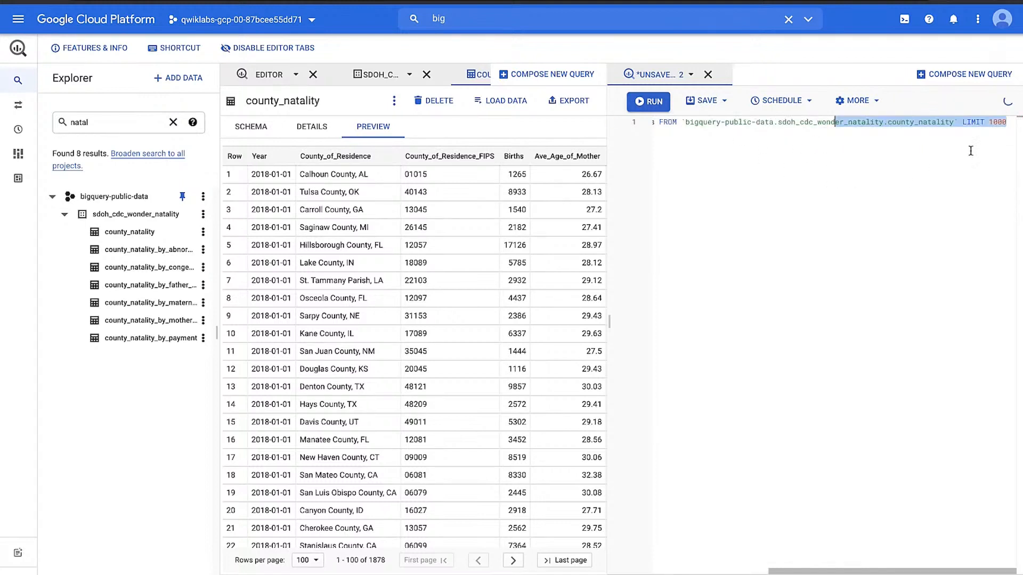
# - Set the query's row limit to 10 and run the query
pyautogui.click(909, 182)
pyautogui.press('BackSpace')
pyautogui.press('BackSpace')
pyautogui.press('BackSpace')
pyautogui.write('0')
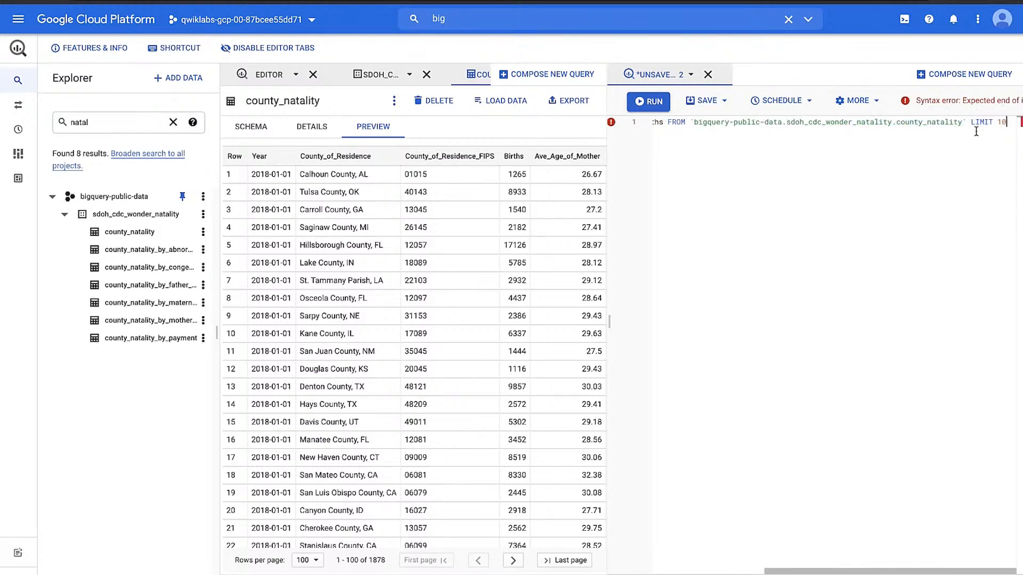
pyautogui.hscroll(-6, 879, 159)
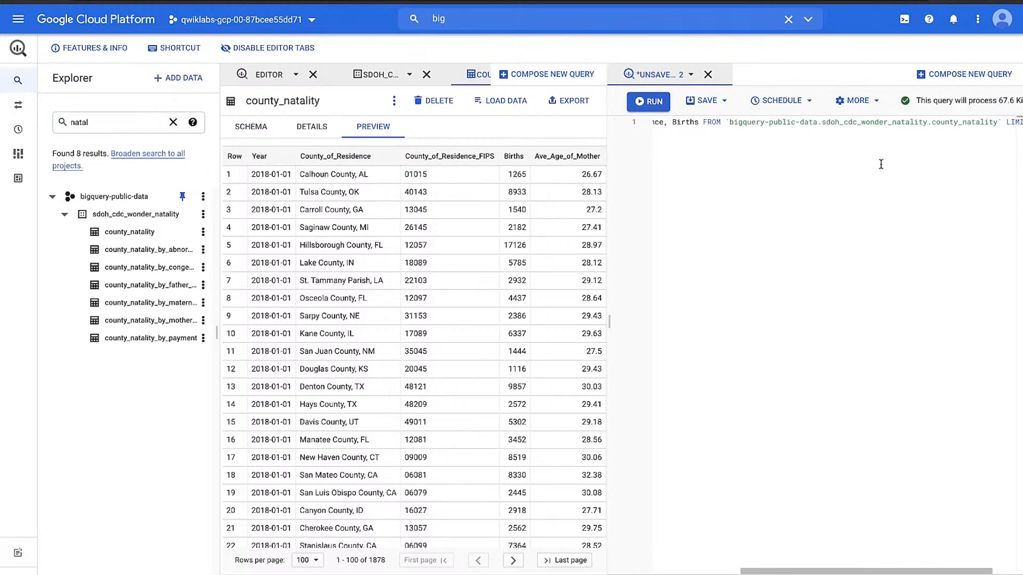
pyautogui.click(648, 101)
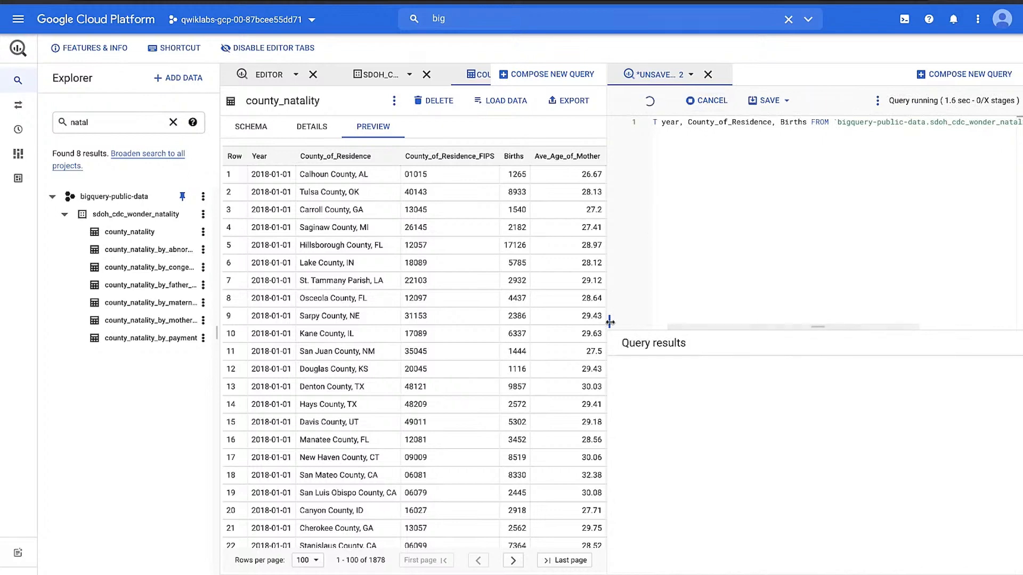
# - Expand the query editor across the whole workspace and enlarge the results area until every result row fits
pyautogui.moveTo(608, 323); pyautogui.dragTo(435, 322)
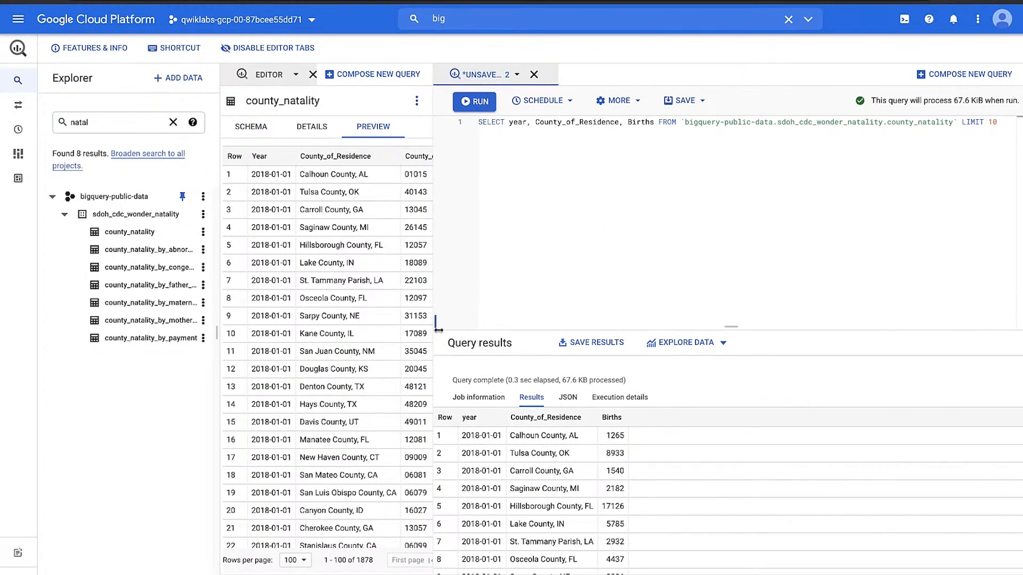
pyautogui.moveTo(435, 322); pyautogui.dragTo(208, 309)
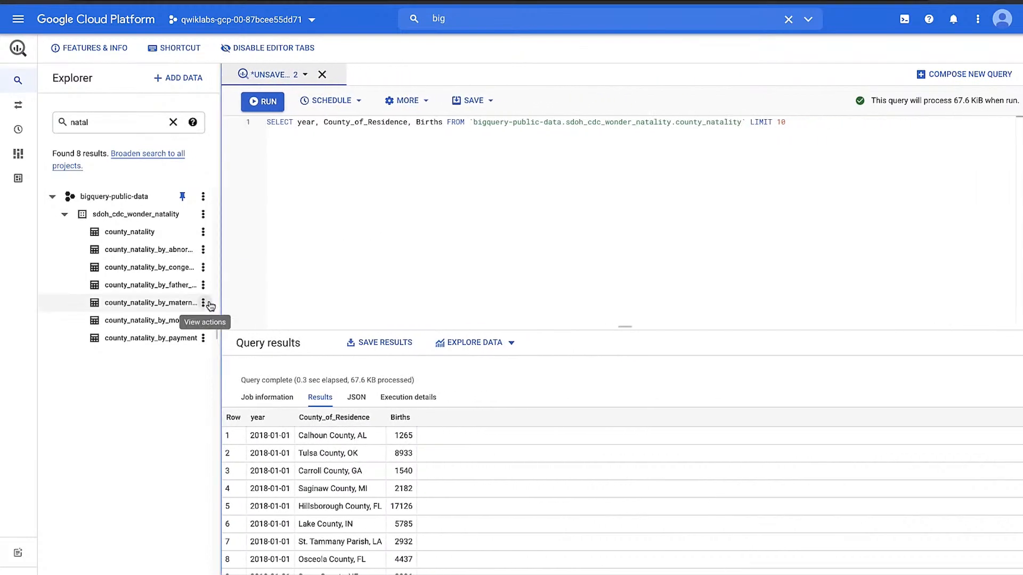
pyautogui.scroll(-1, 386, 428)
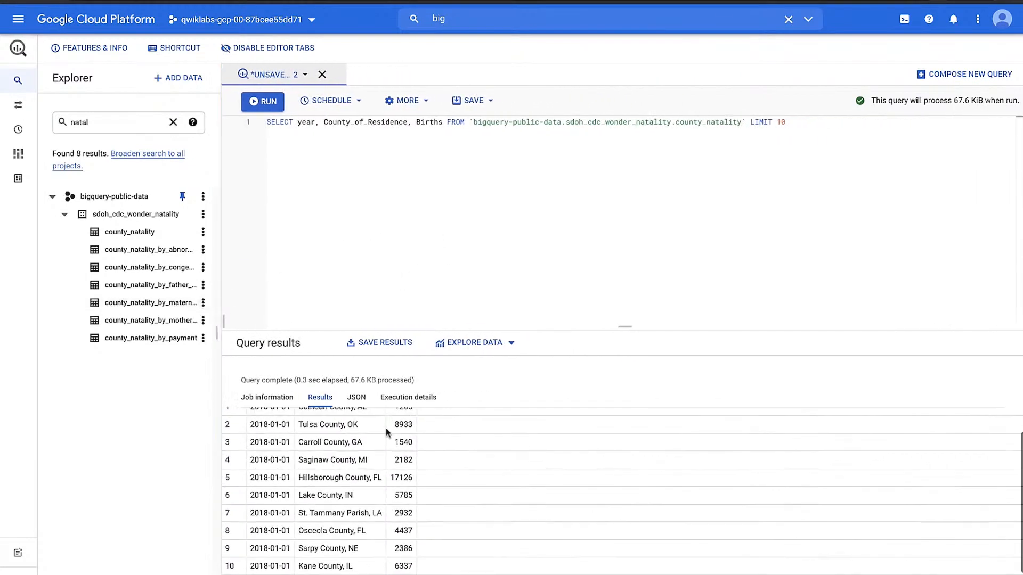
pyautogui.scroll(1, 386, 428)
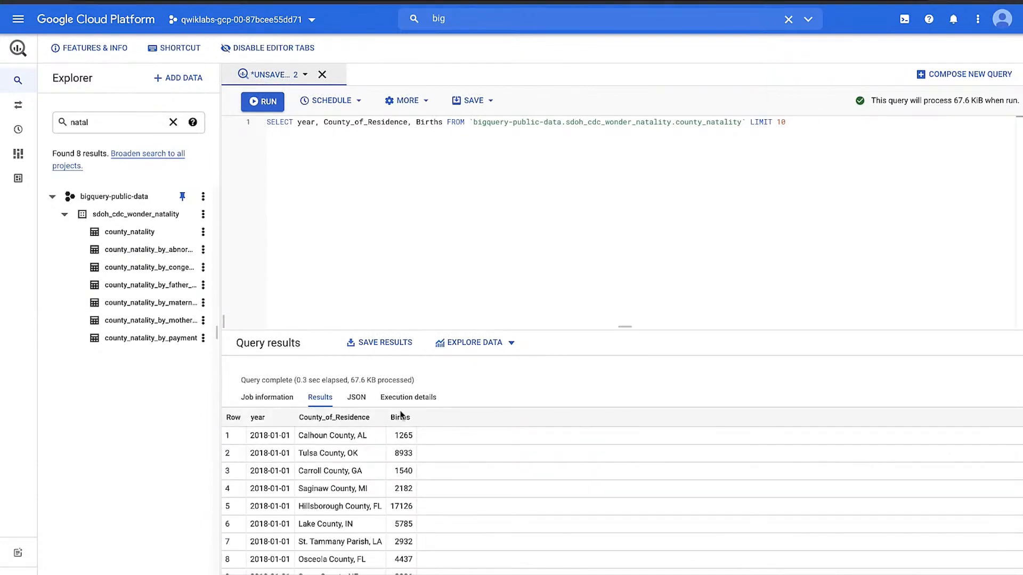
pyautogui.moveTo(624, 326); pyautogui.dragTo(612, 188)
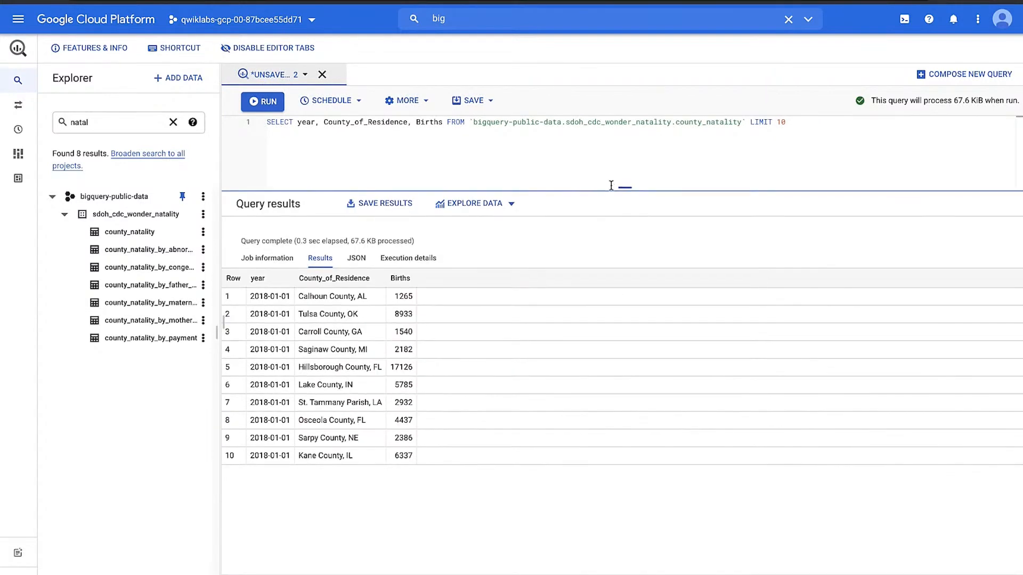
# - View the query results as JSON, and examine the job ID, user, location and duration in the job information
pyautogui.click(356, 261)
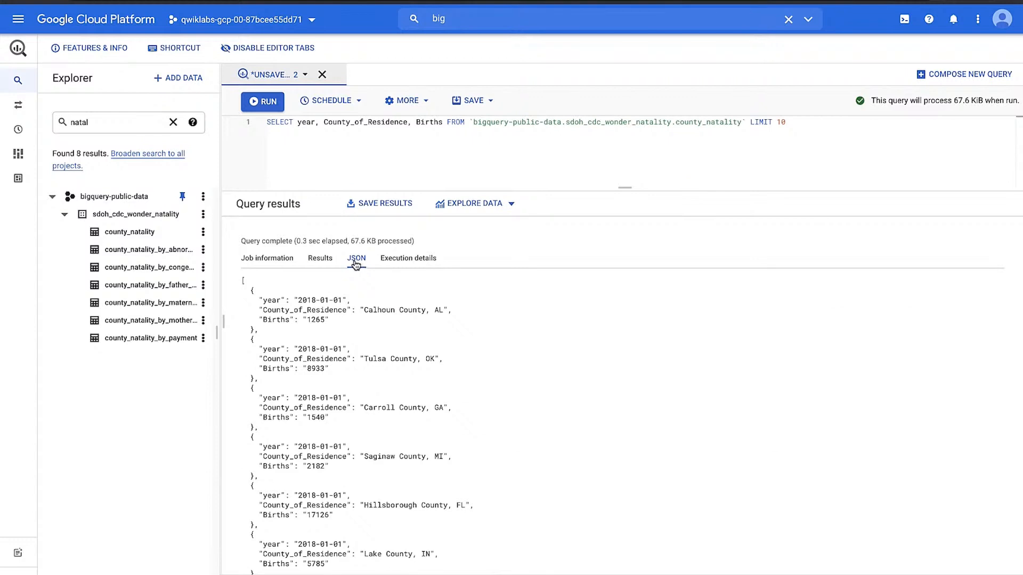
pyautogui.click(276, 264)
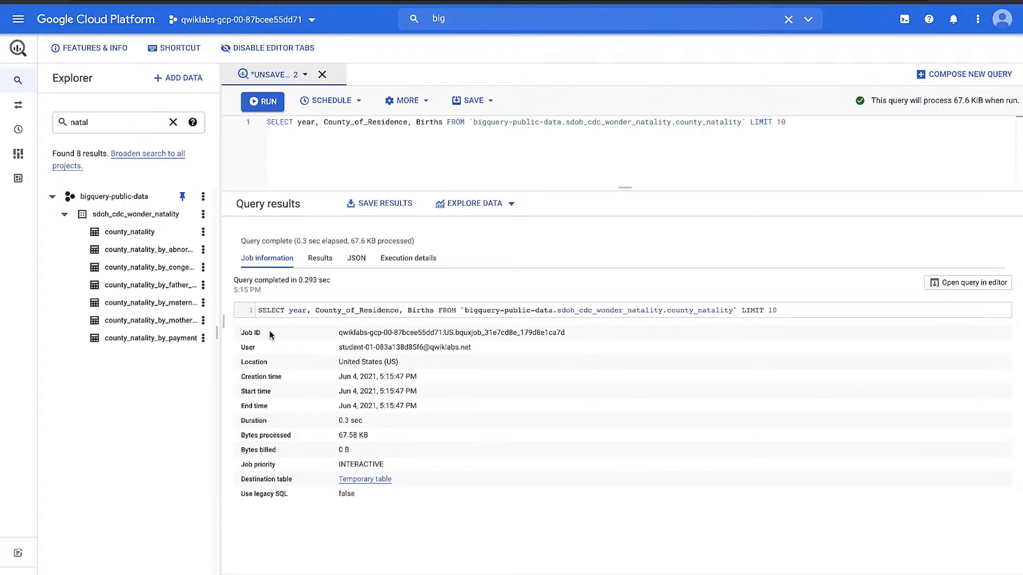
pyautogui.moveTo(270, 334); pyautogui.dragTo(241, 332)
pyautogui.moveTo(339, 334); pyautogui.dragTo(568, 335)
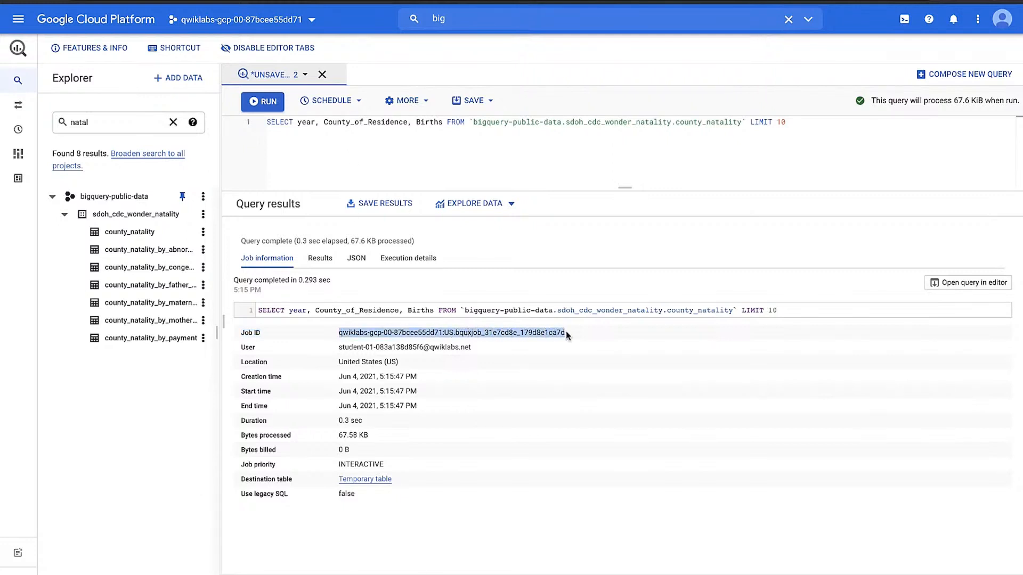
pyautogui.click(409, 332)
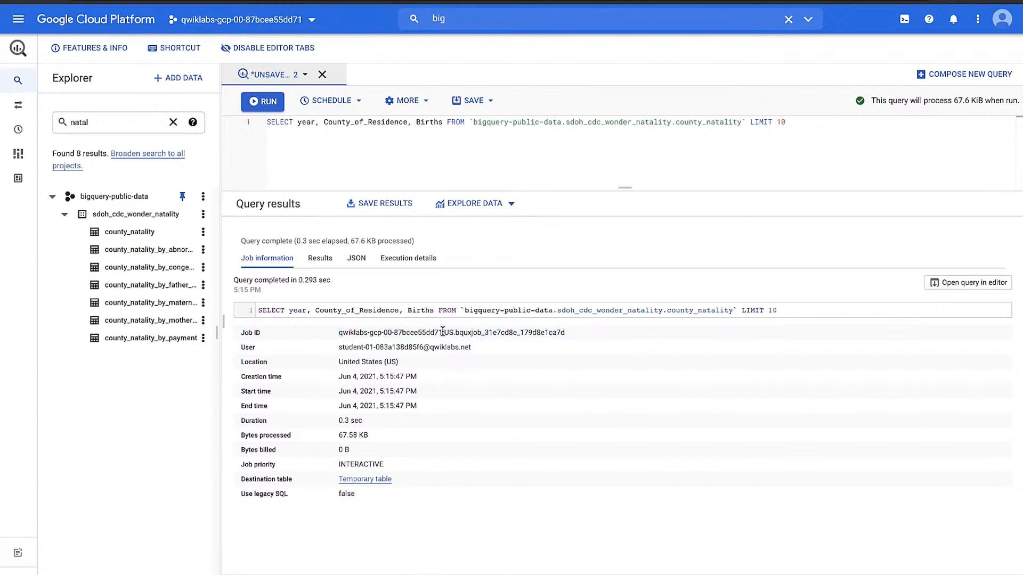
pyautogui.moveTo(443, 333); pyautogui.dragTo(340, 337)
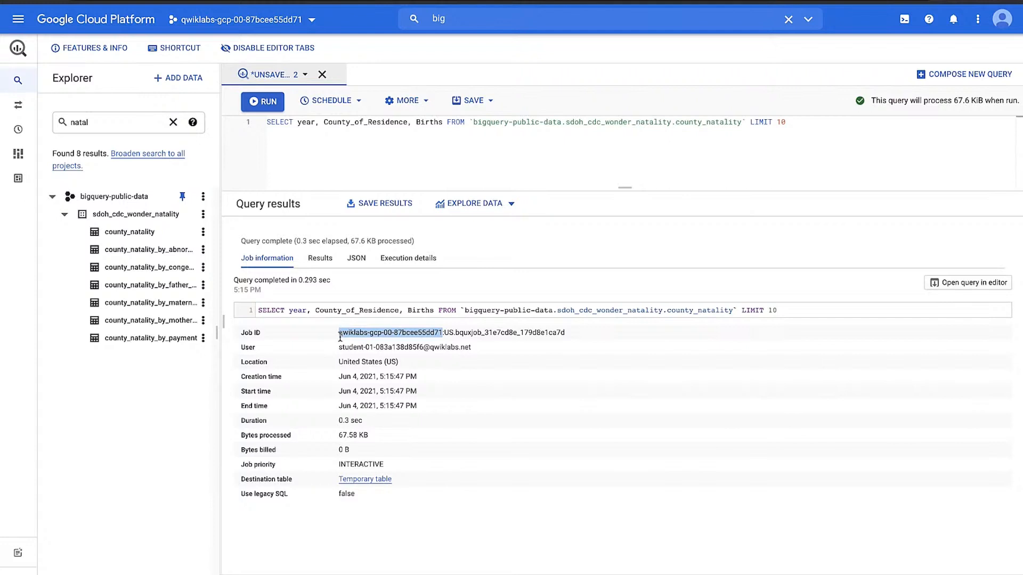
pyautogui.moveTo(464, 310); pyautogui.dragTo(553, 311)
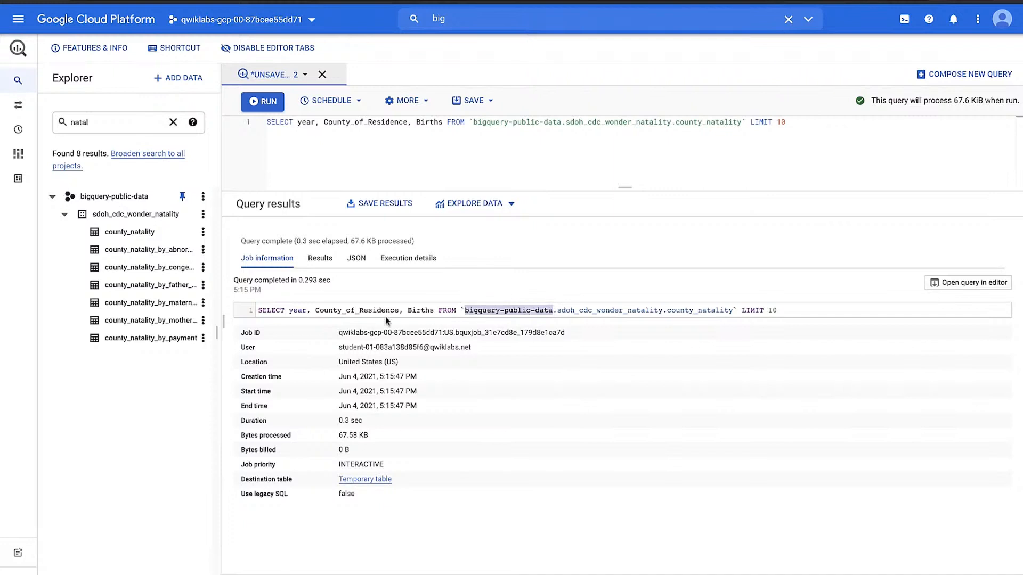
pyautogui.moveTo(344, 332); pyautogui.dragTo(441, 330)
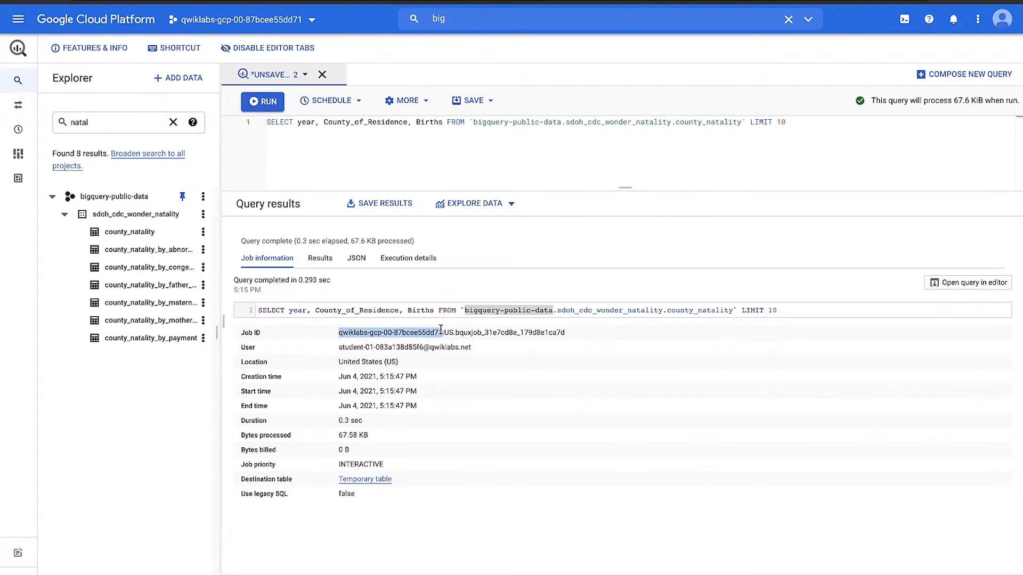
pyautogui.click(339, 349)
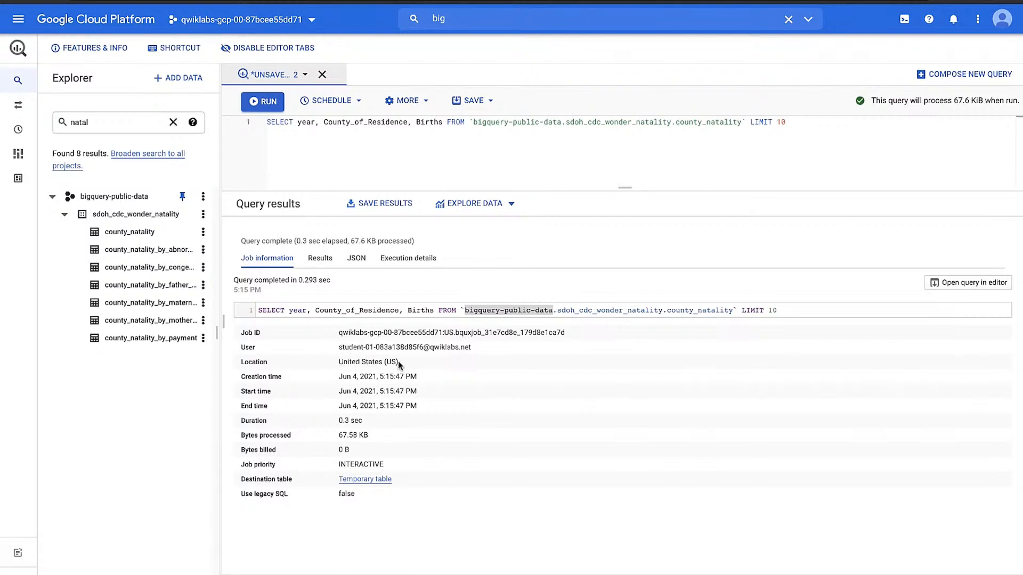
pyautogui.moveTo(390, 364); pyautogui.dragTo(340, 364)
pyautogui.click(449, 419)
pyautogui.moveTo(336, 421); pyautogui.dragTo(381, 420)
# - Inspect the query's execution details and expand the S00: Output stage to examine its read, limit and write operations
pyautogui.click(407, 260)
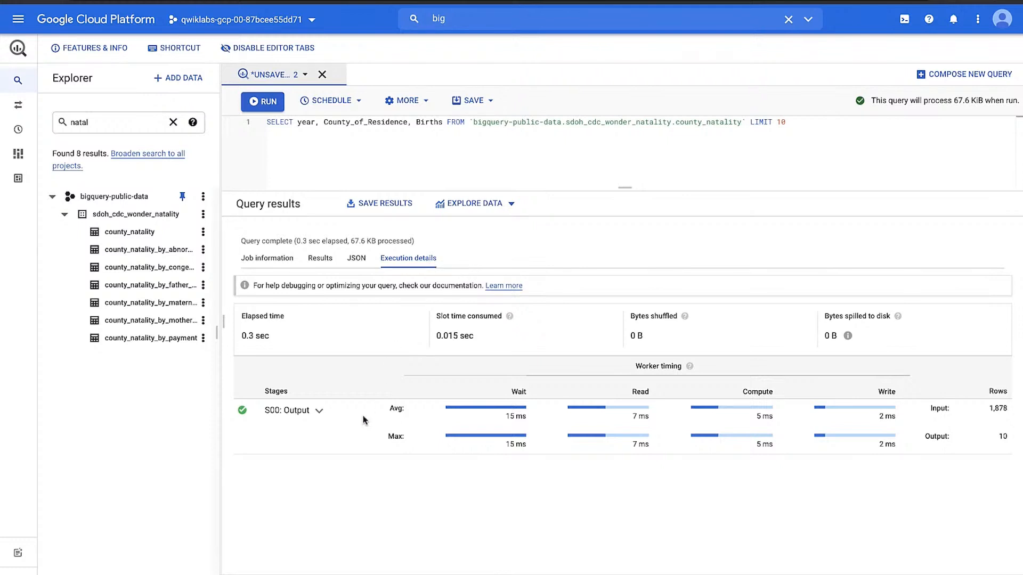
pyautogui.click(319, 412)
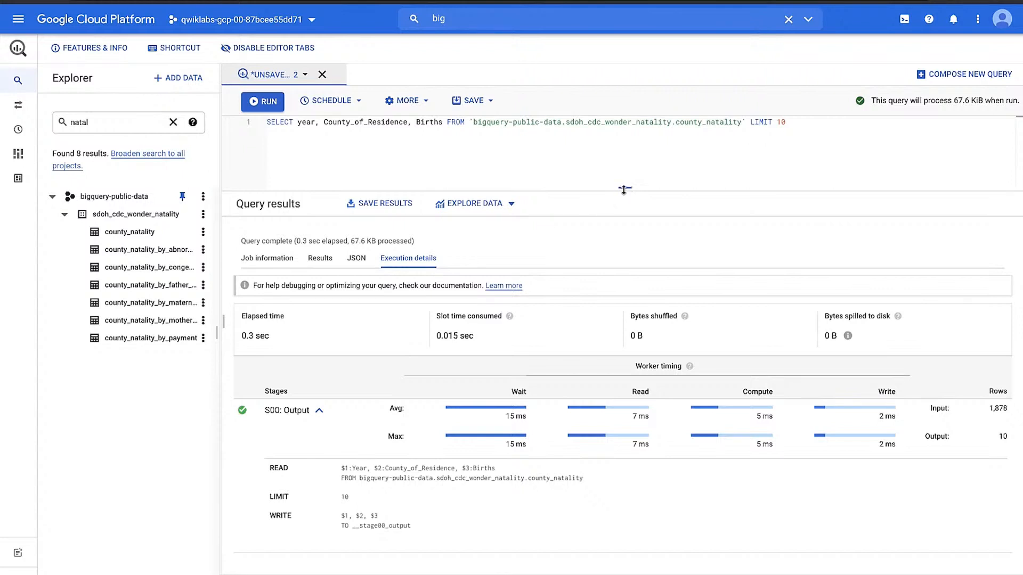
# - Enlarge the execution details area and examine the Worker timing columns Wait, Read, Compute and Write
pyautogui.moveTo(622, 188); pyautogui.dragTo(625, 139)
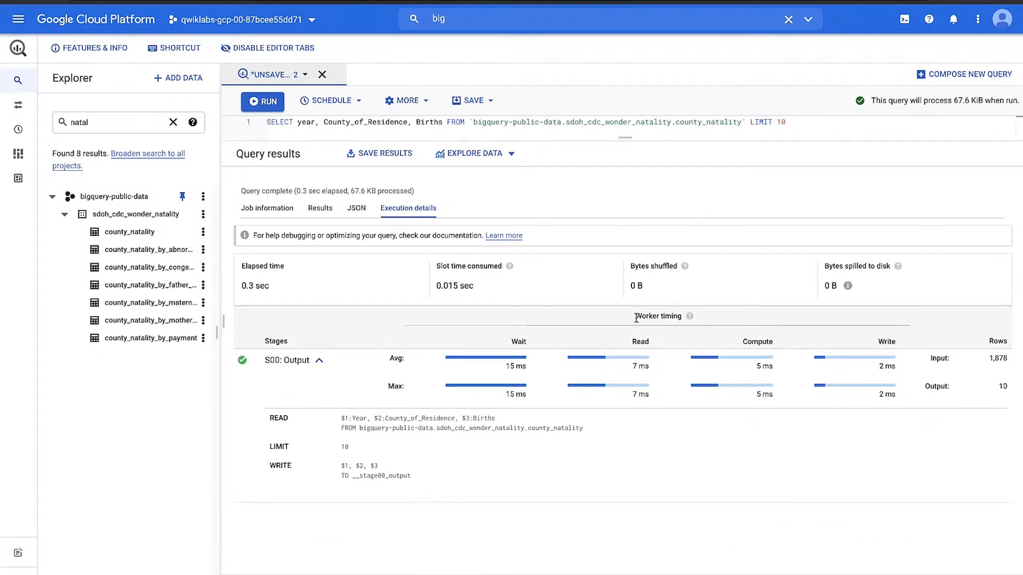
pyautogui.moveTo(636, 318); pyautogui.dragTo(655, 316)
pyautogui.moveTo(655, 316); pyautogui.dragTo(659, 316)
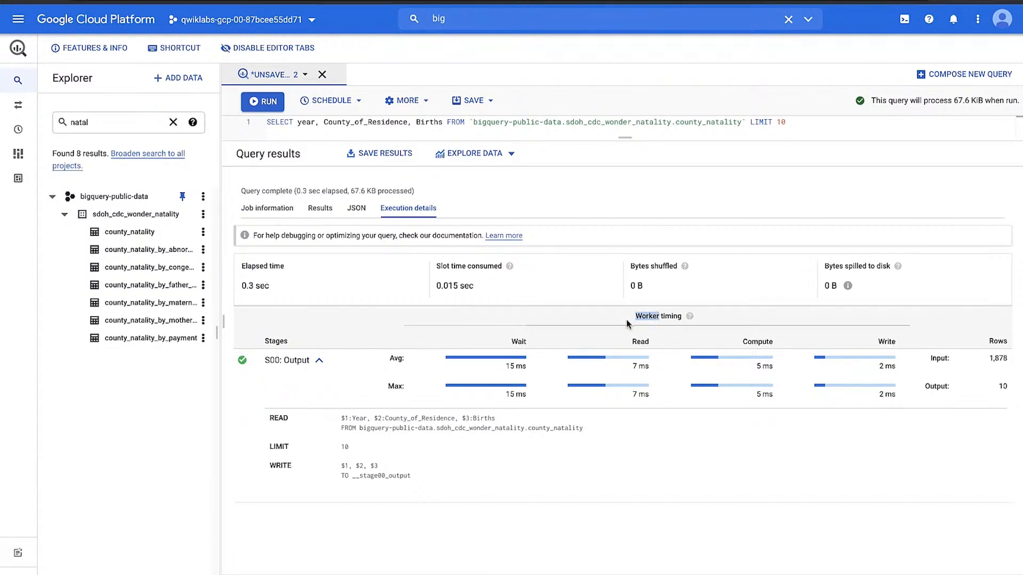
pyautogui.click(550, 345)
pyautogui.doubleClick(636, 343)
pyautogui.doubleClick(759, 341)
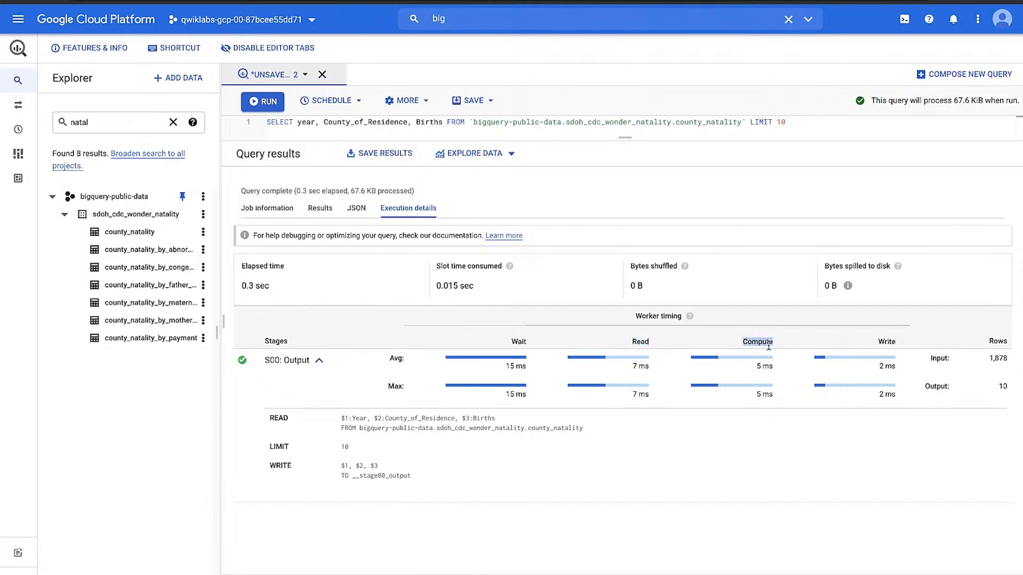
pyautogui.doubleClick(887, 341)
pyautogui.click(873, 431)
# - Remove County_of_Residence from the query's SELECT list and wrap Births in avg()
pyautogui.moveTo(417, 124); pyautogui.dragTo(320, 124)
pyautogui.press('BackSpace')
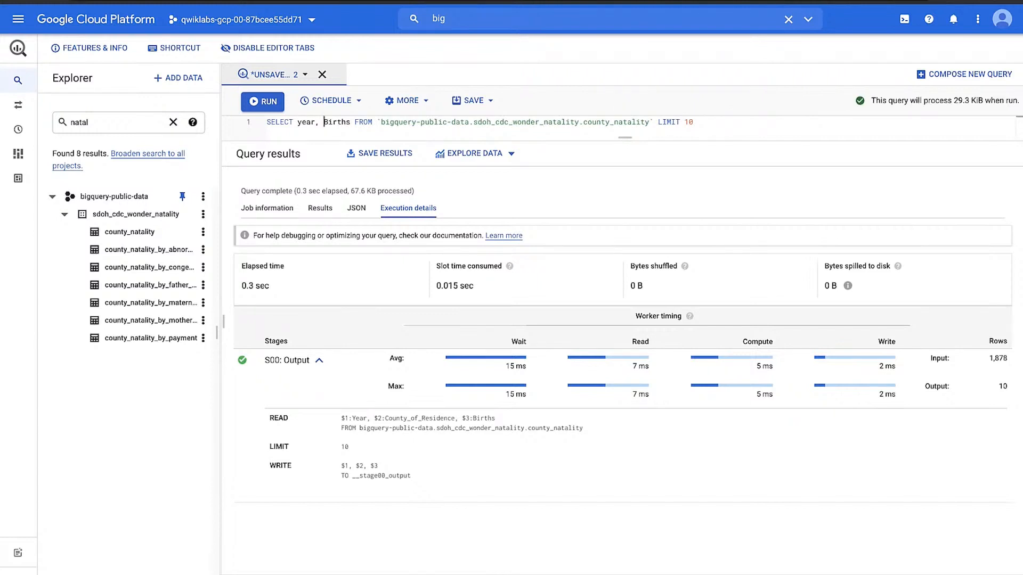
pyautogui.write('avg(')
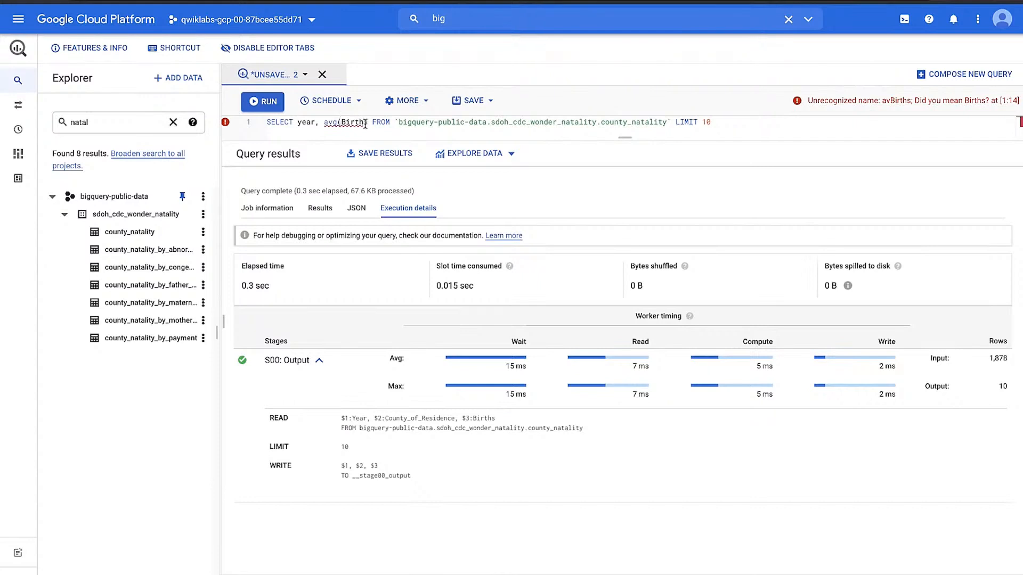
pyautogui.click(367, 122)
pyautogui.write(')')
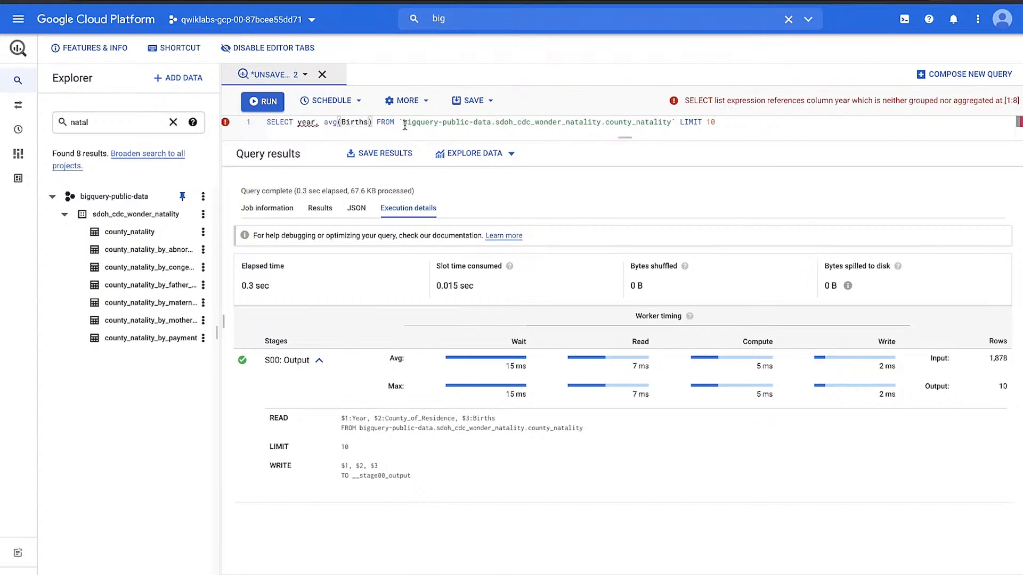
# - Add a GROUP BY 1 clause on a new line after the table name, ahead of the limit
pyautogui.click(678, 122)
pyautogui.press('Return')
pyautogui.write('GROUP BY')
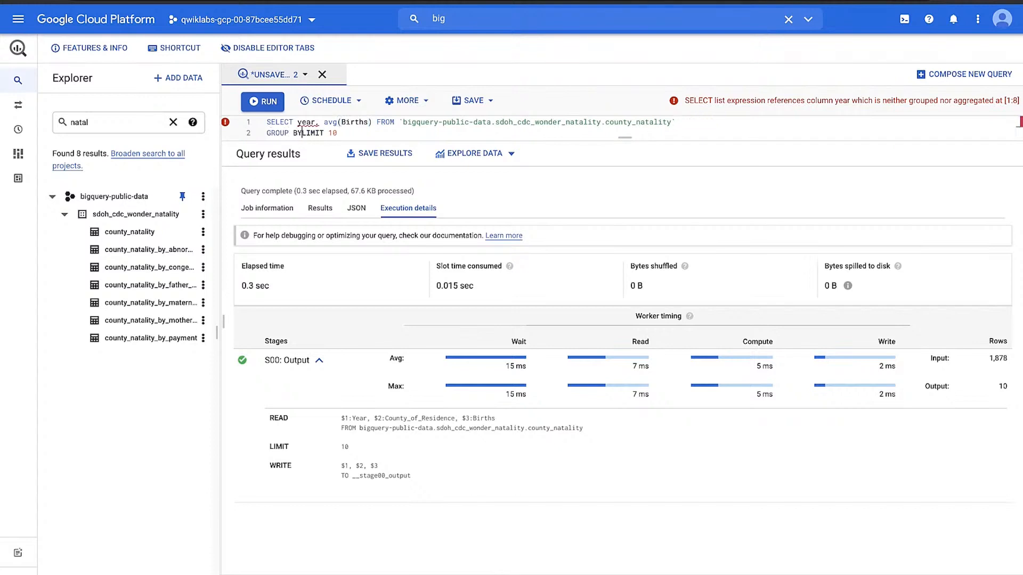
pyautogui.write(' 1')
# - Add ORDER BY 2 desc below the grouping, put LIMIT 10 on its own line and run the query
pyautogui.press('Return')
pyautogui.write('ORDE')
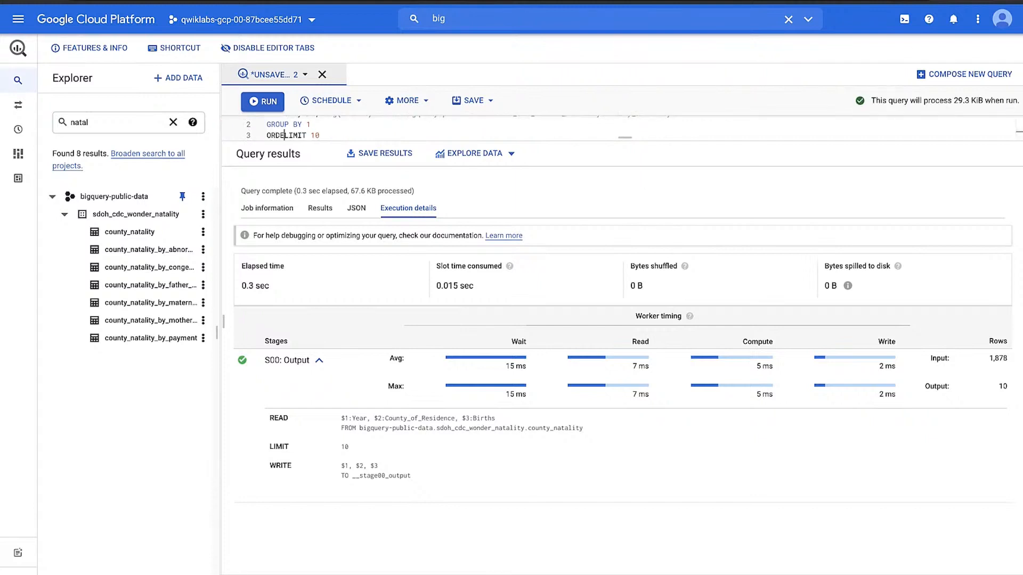
pyautogui.write('R BY ')
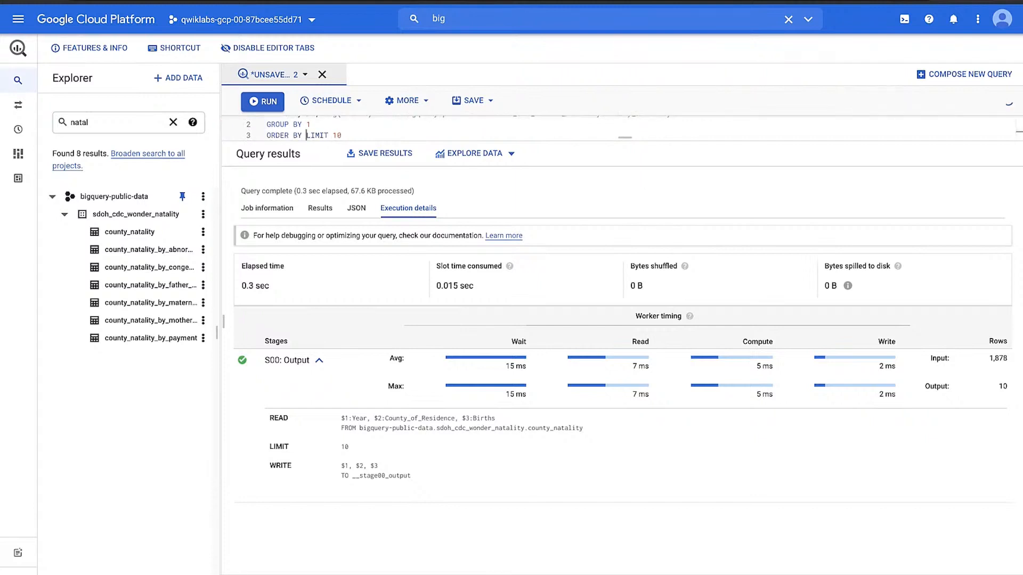
pyautogui.write('2 desc')
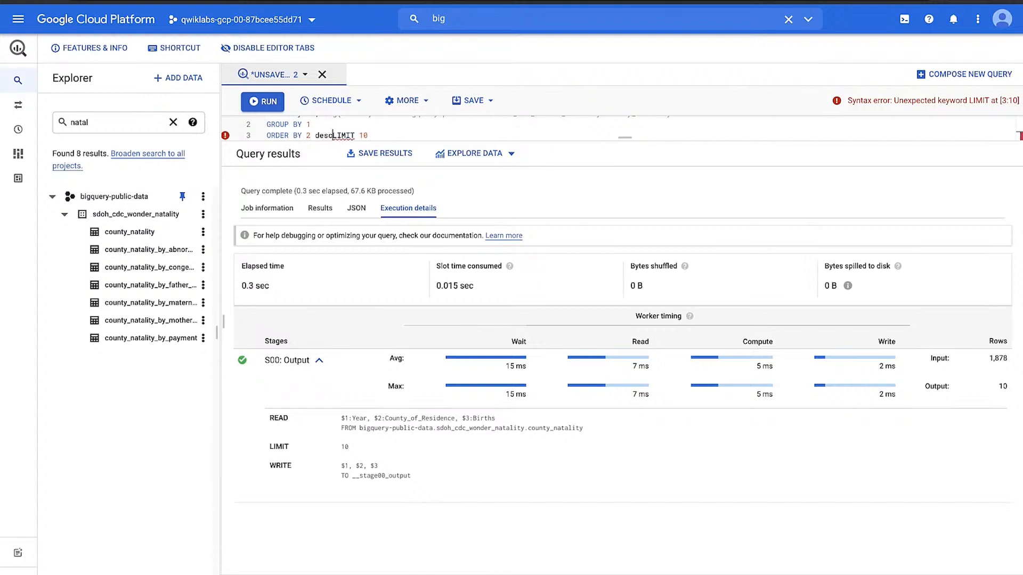
pyautogui.moveTo(623, 136); pyautogui.dragTo(635, 260)
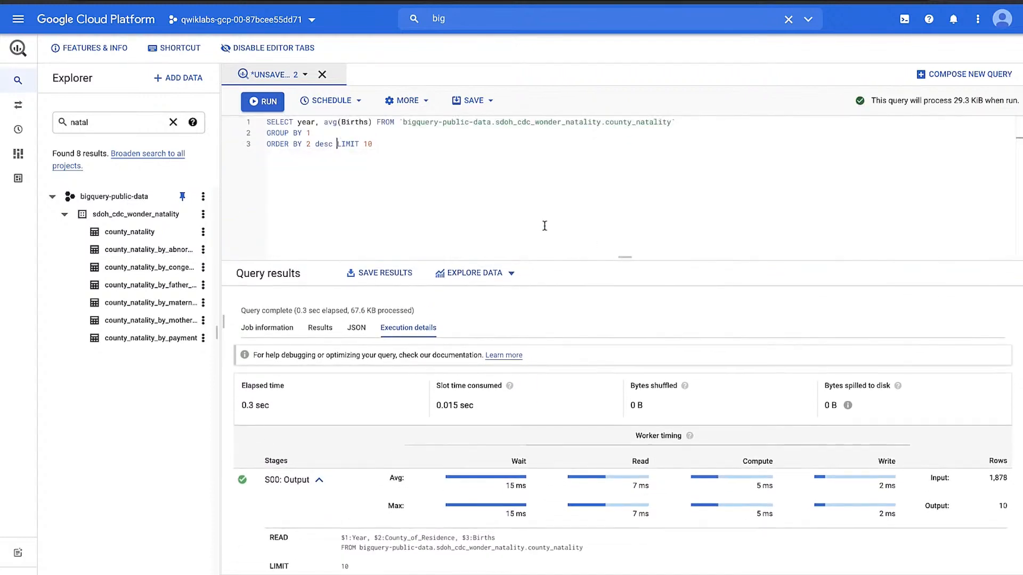
pyautogui.press('Return')
pyautogui.click(314, 159)
pyautogui.click(268, 102)
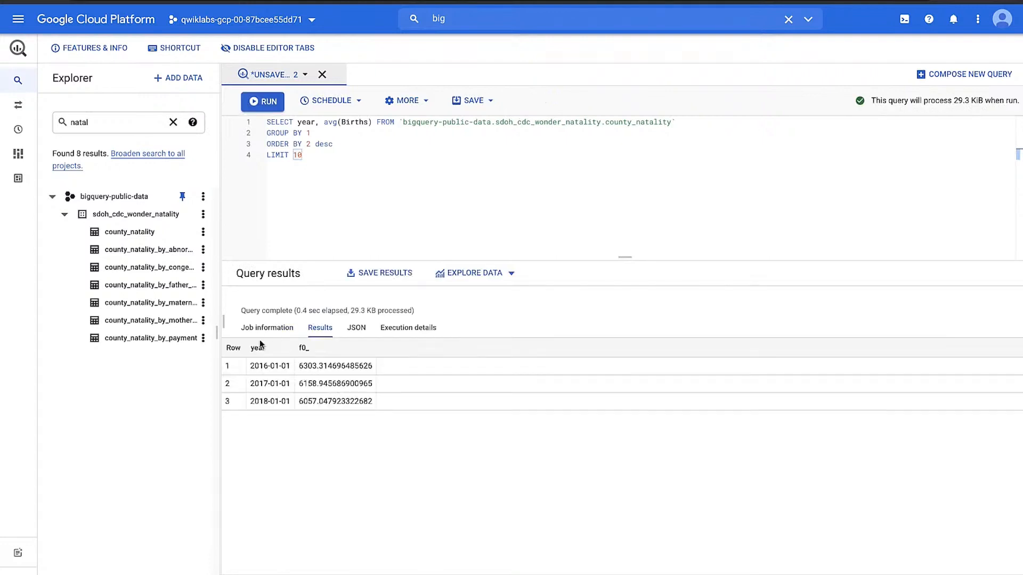
# - Inspect the new query's execution details in an enlarged results area and expand the S00: Input stage to examine its operations
pyautogui.click(409, 328)
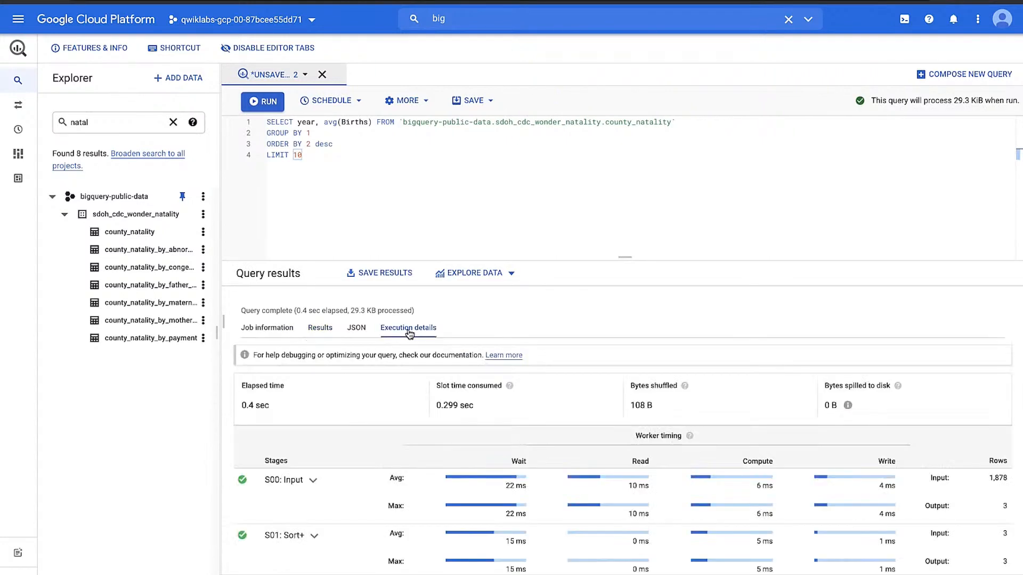
pyautogui.moveTo(620, 259); pyautogui.dragTo(619, 140)
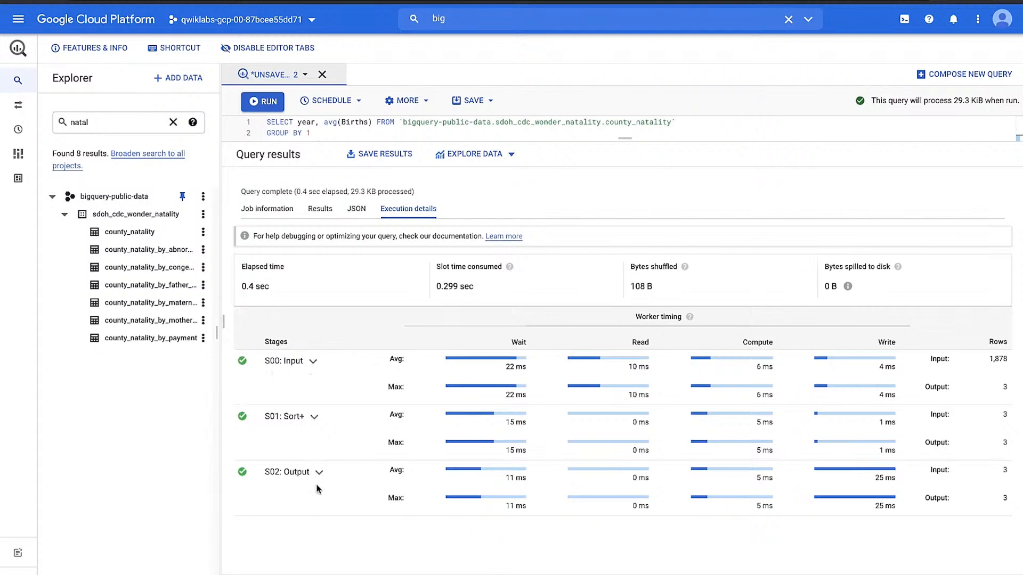
pyautogui.click(313, 362)
pyautogui.scroll(-1, 296, 442)
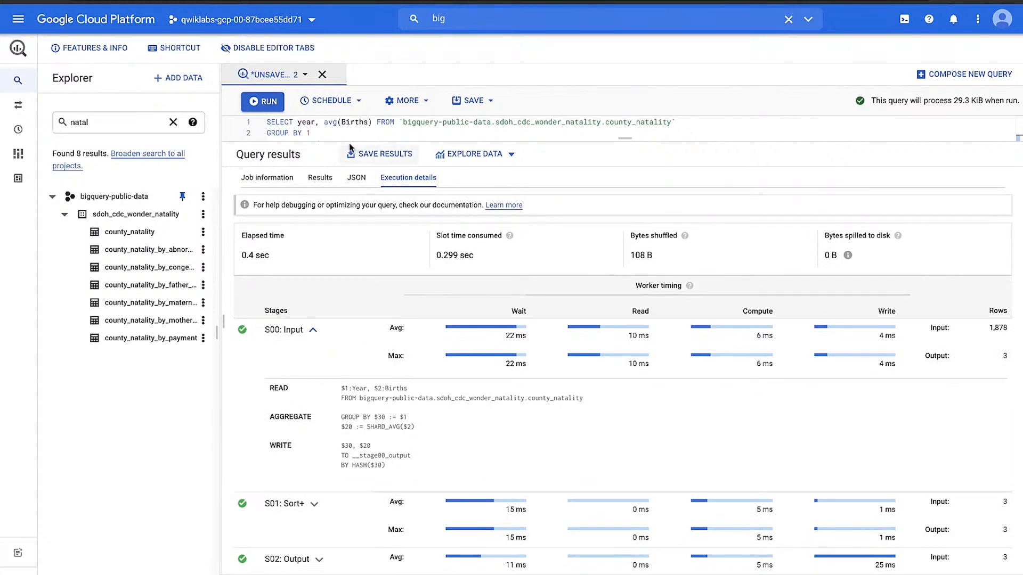
pyautogui.scroll(-2, 372, 392)
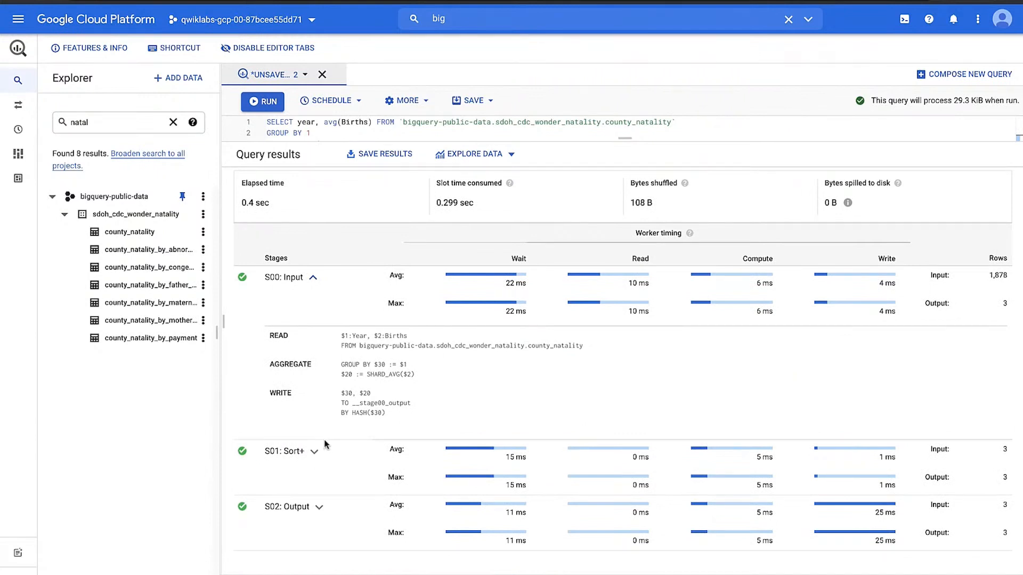
# - Expand the S01: Sort+ and S02: Output stages and examine their read, sort, aggregate and write operations
pyautogui.click(315, 454)
pyautogui.scroll(-2, 316, 455)
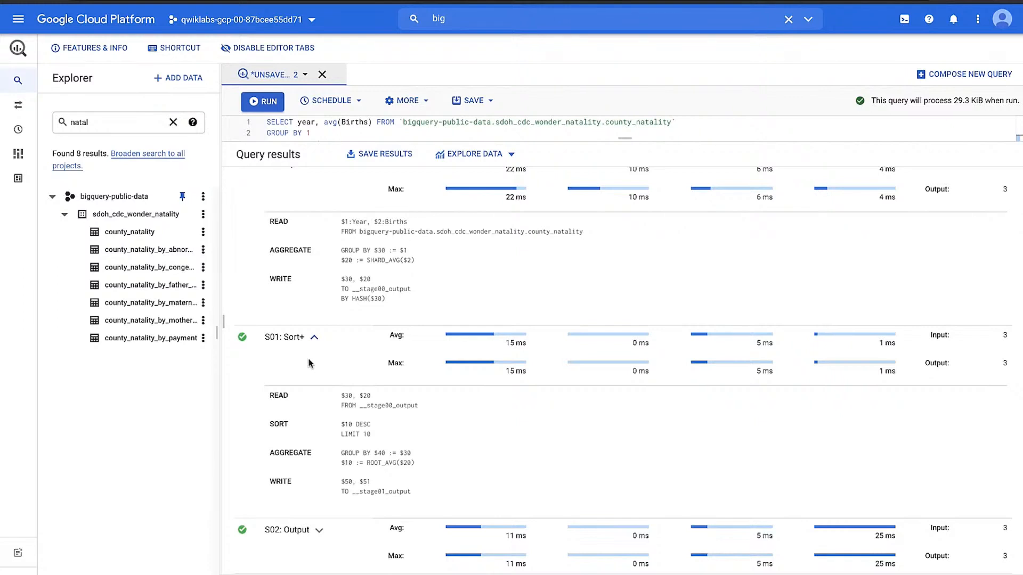
pyautogui.scroll(-1, 309, 363)
pyautogui.click(319, 508)
pyautogui.scroll(-2, 317, 511)
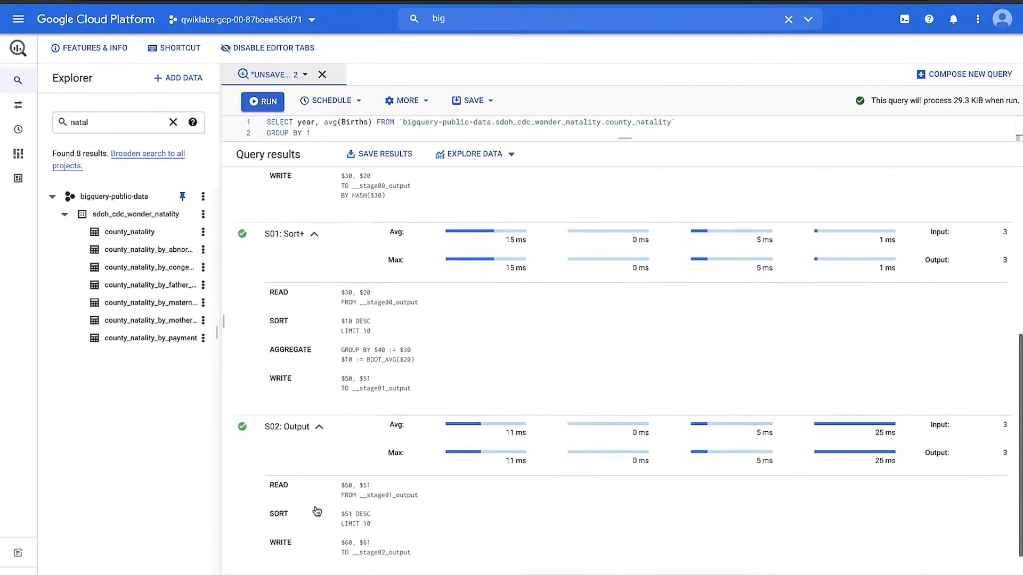
pyautogui.scroll(-1, 317, 512)
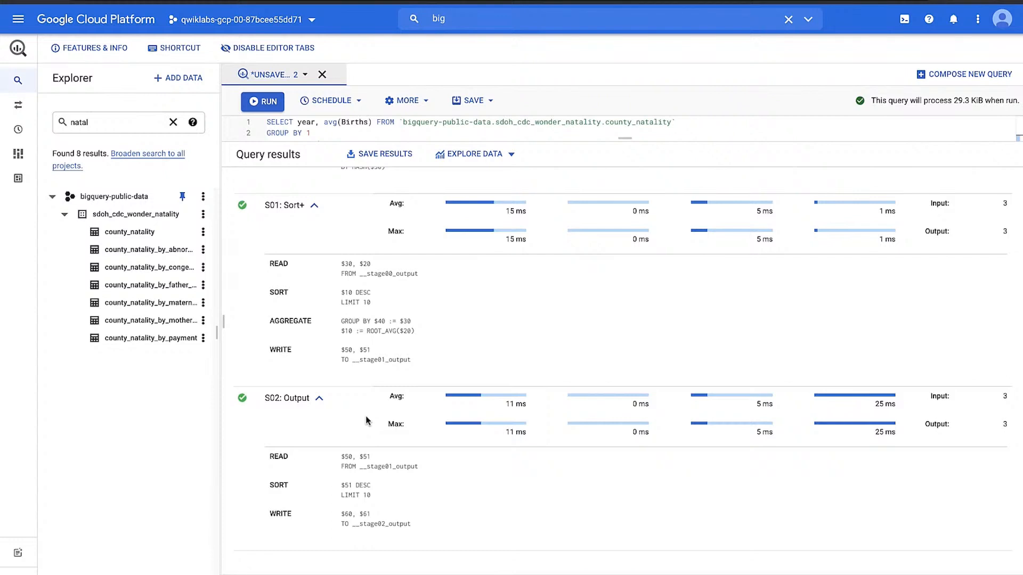
pyautogui.scroll(6, 365, 421)
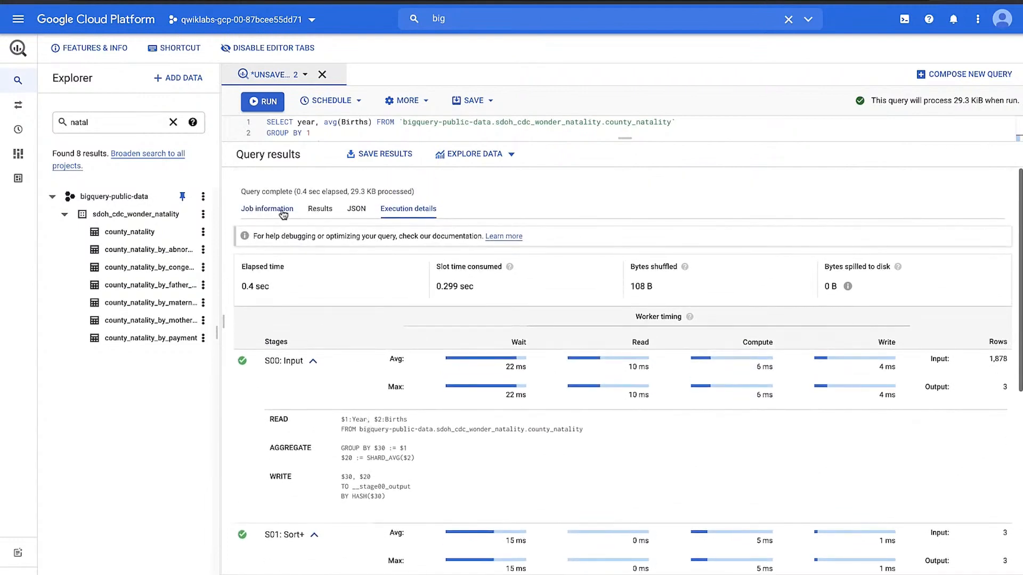
# - Review the job information, inspect the temporary destination table's name and schema, and return to the query with its full text showing
pyautogui.click(283, 214)
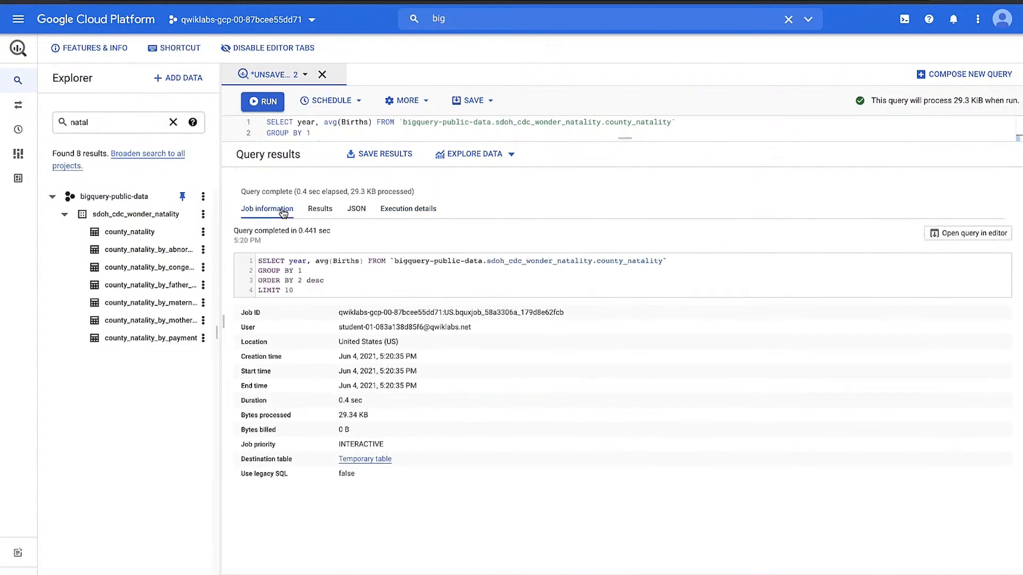
pyautogui.click(361, 460)
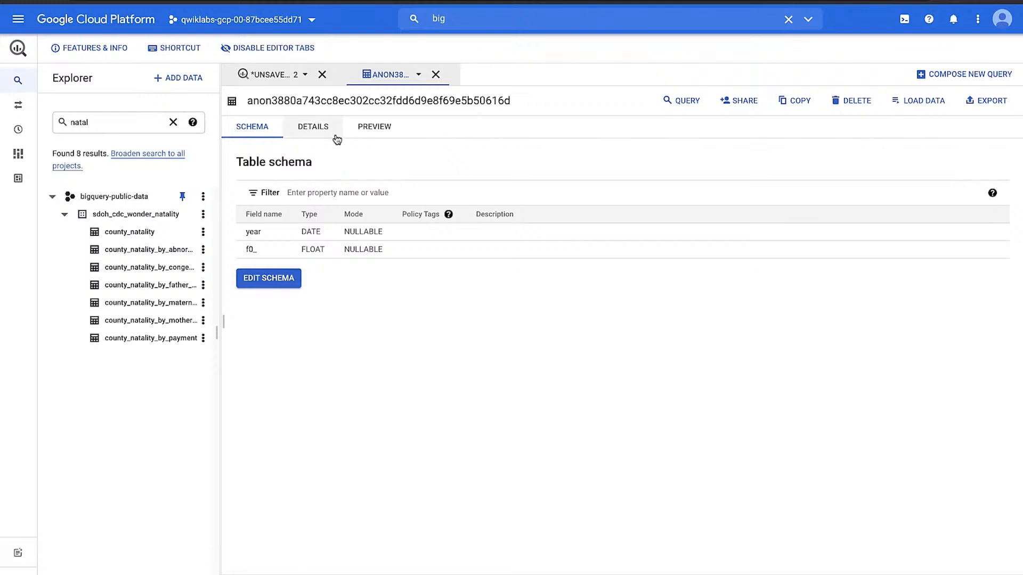
pyautogui.moveTo(252, 100); pyautogui.dragTo(518, 101)
pyautogui.click(518, 101)
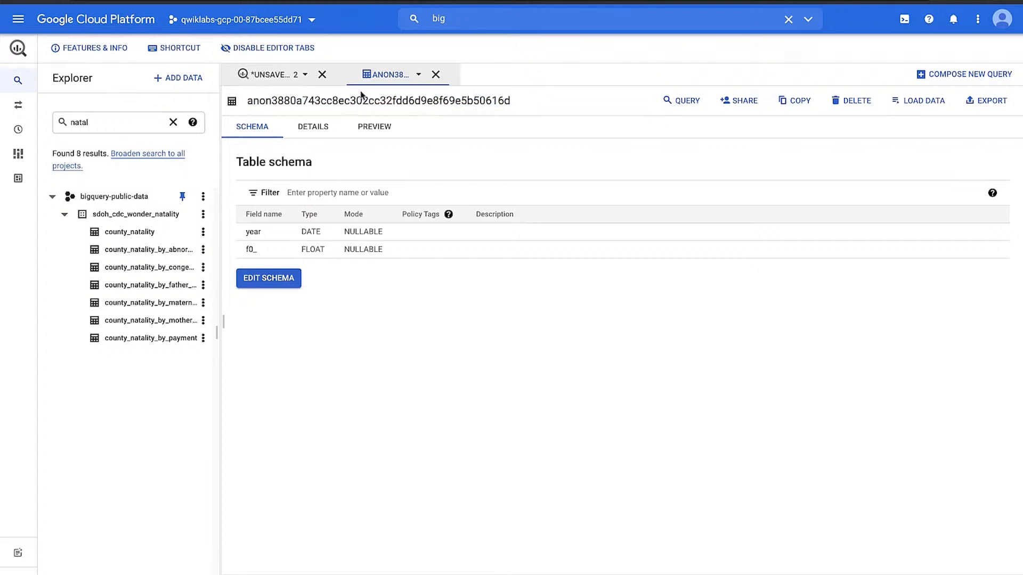
pyautogui.click(436, 76)
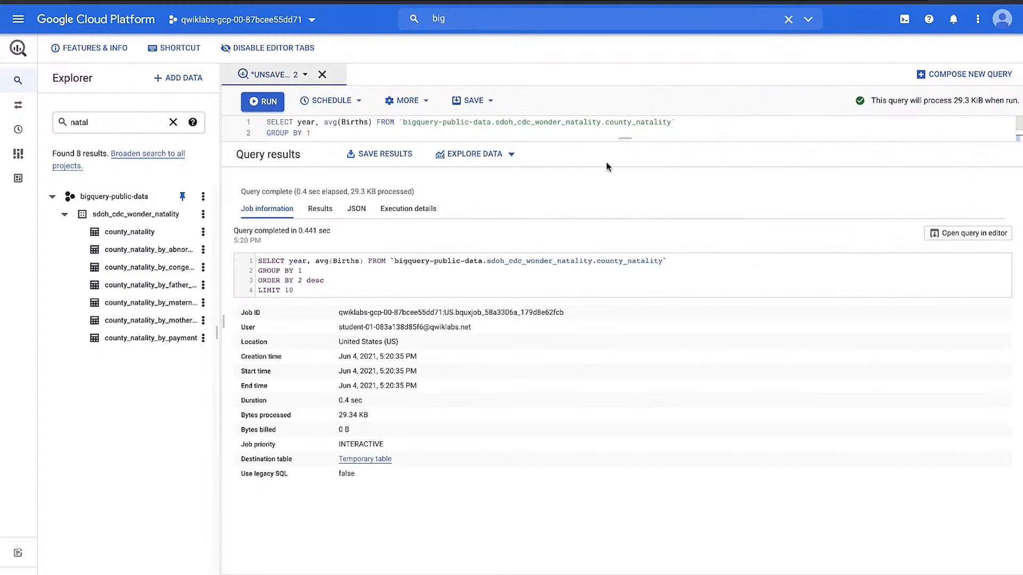
pyautogui.moveTo(624, 138); pyautogui.dragTo(625, 253)
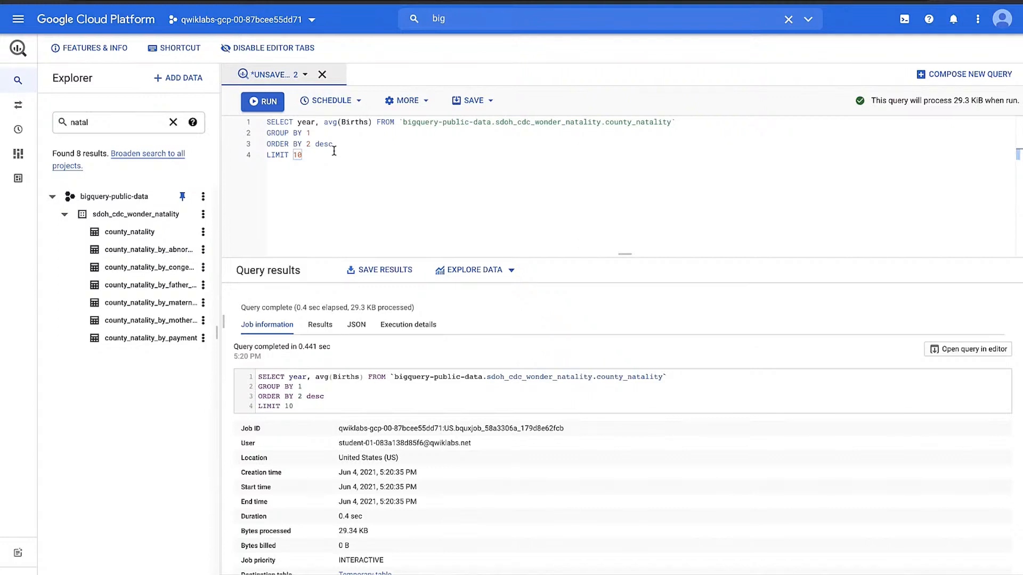
# - Clear the Explorer search, create a dataset babynames in the Qwiklabs project with data location United States (US), and open it
pyautogui.click(173, 122)
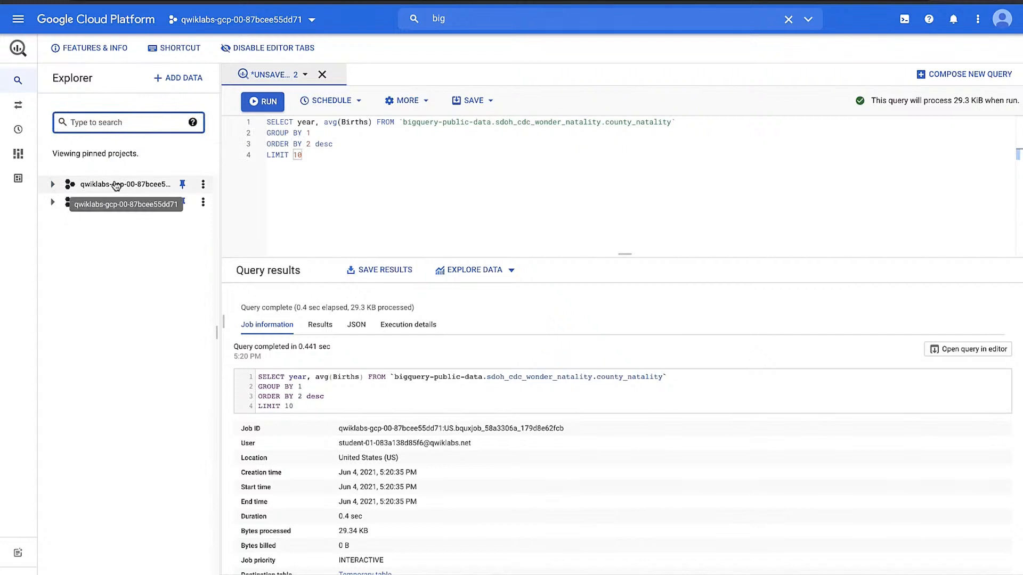
pyautogui.click(204, 185)
pyautogui.click(222, 219)
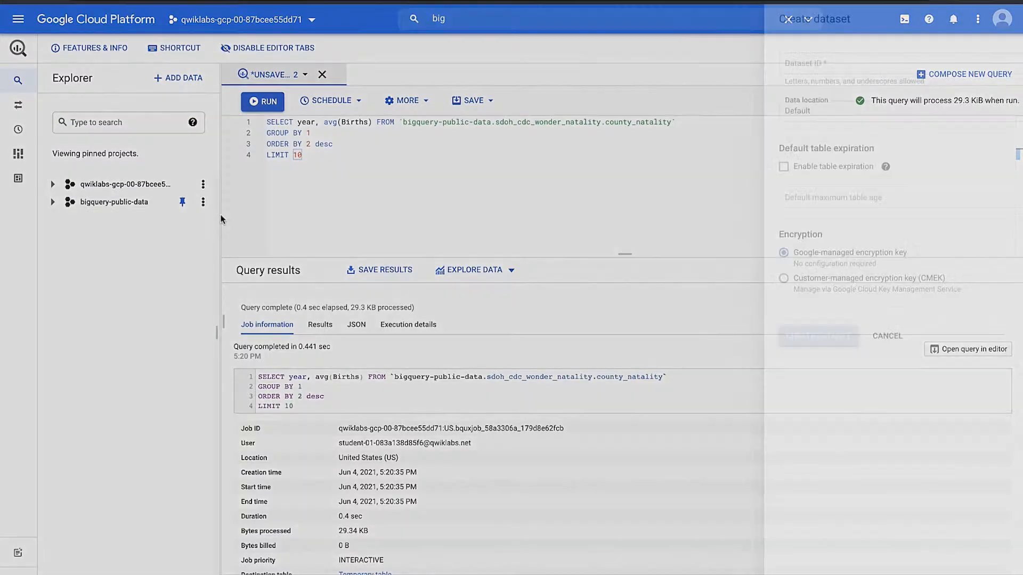
pyautogui.click(753, 67)
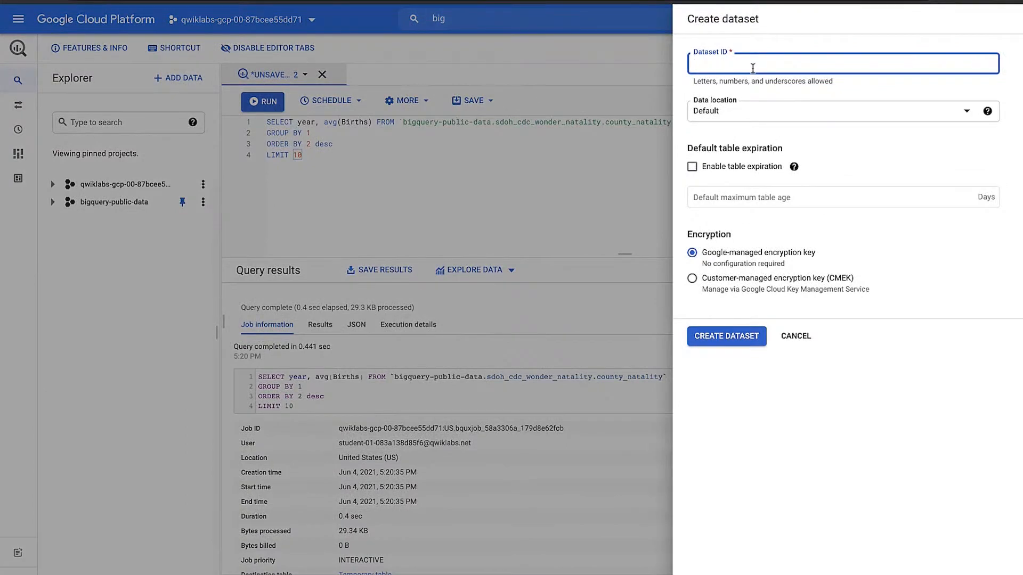
pyautogui.write('babynames')
pyautogui.click(767, 119)
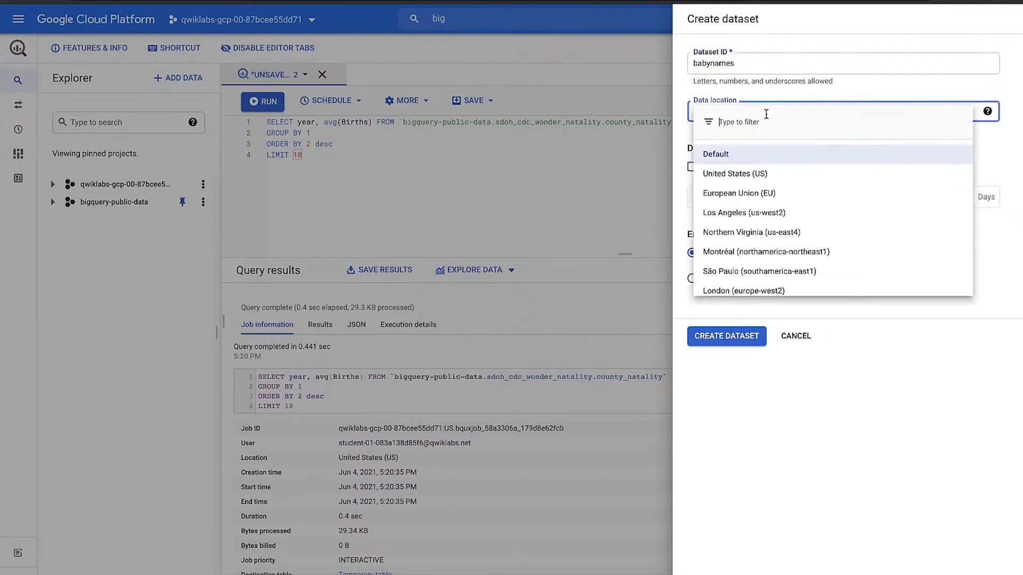
pyautogui.click(720, 177)
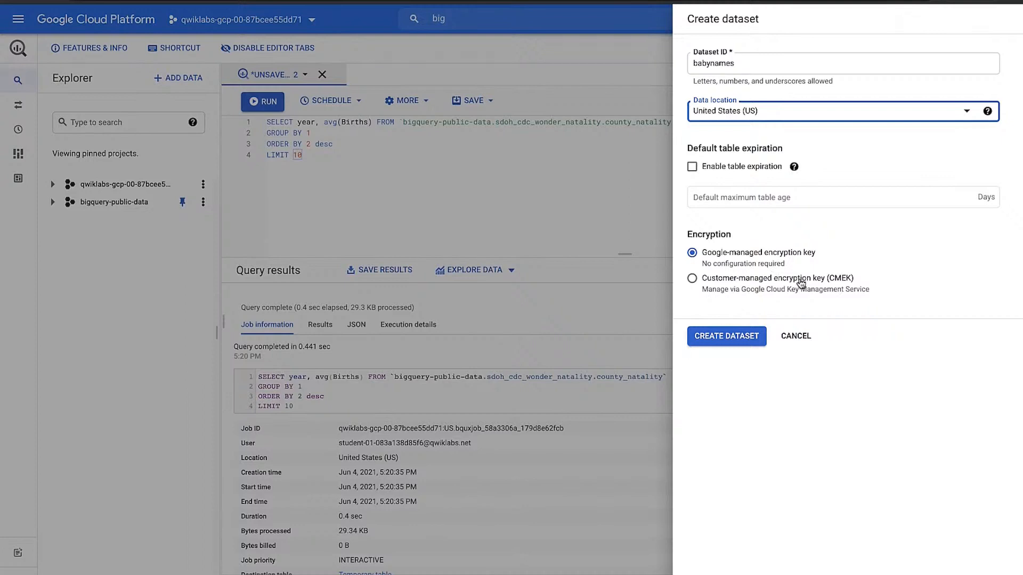
pyautogui.click(739, 336)
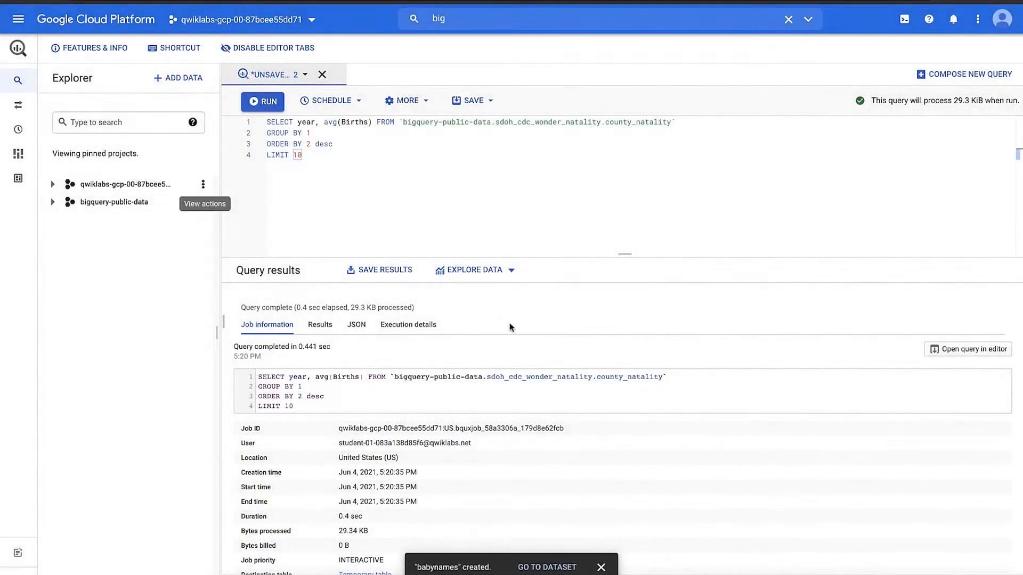
pyautogui.click(544, 567)
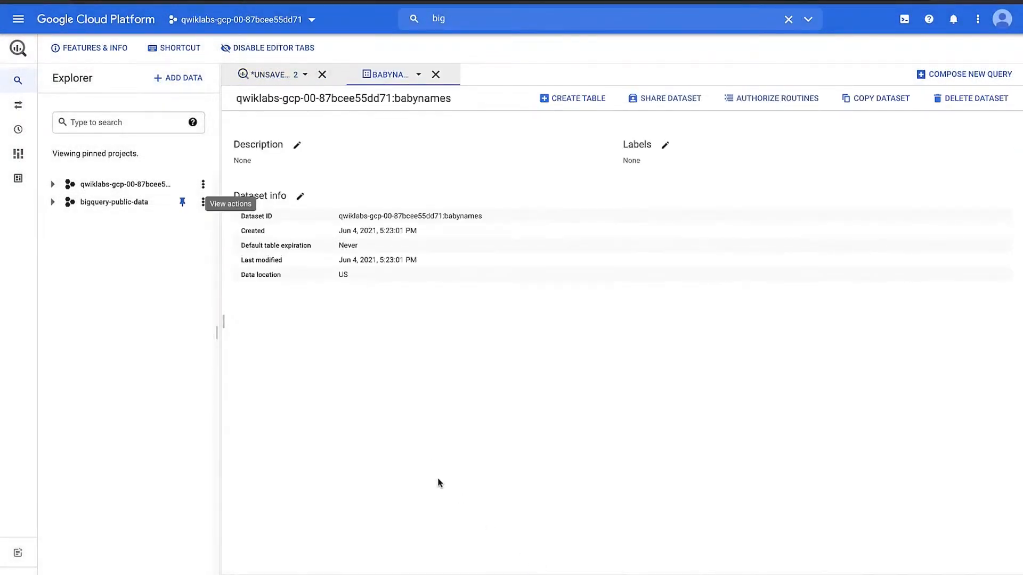
pyautogui.click(52, 184)
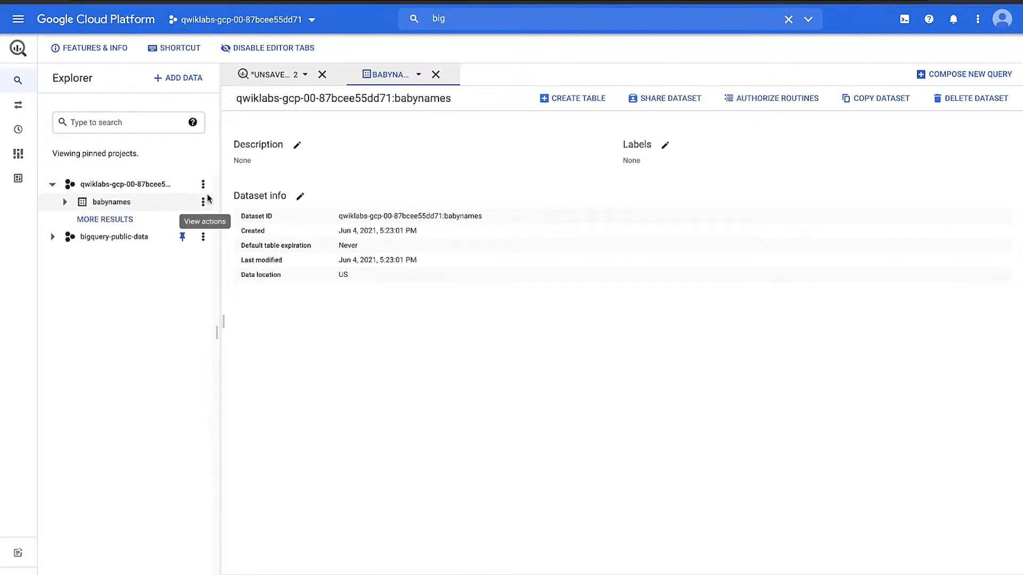
# - Set the babynames dataset's description to "I'm going to put some cool baby names data here"
pyautogui.click(298, 146)
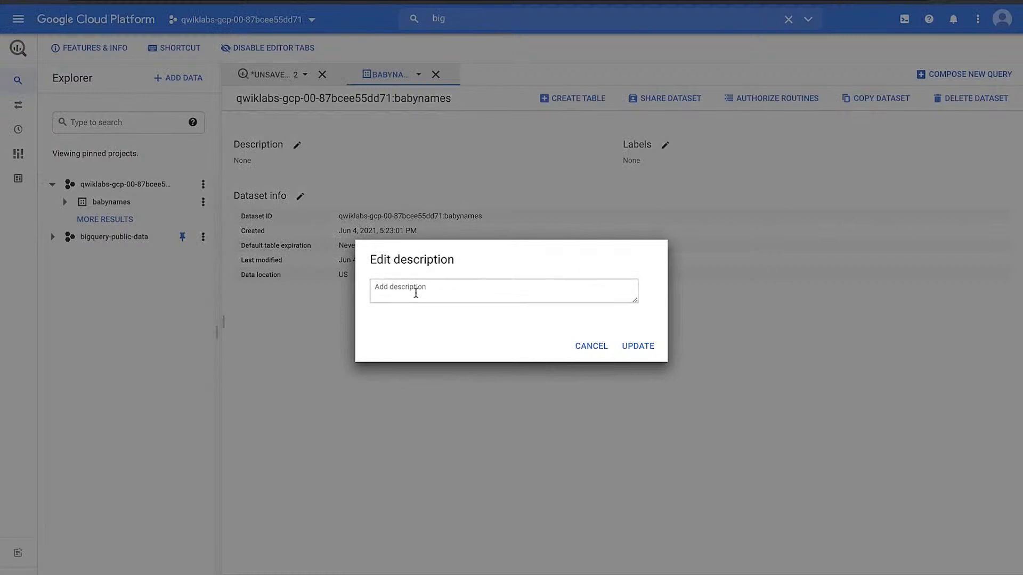
pyautogui.click(416, 289)
pyautogui.write('I')
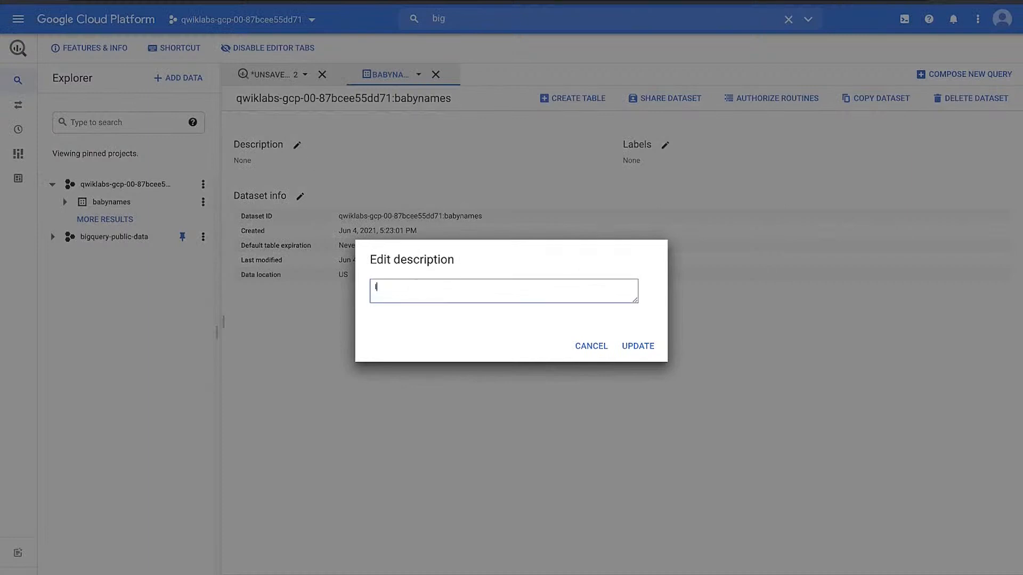
pyautogui.write("'m going to put some cool baby na")
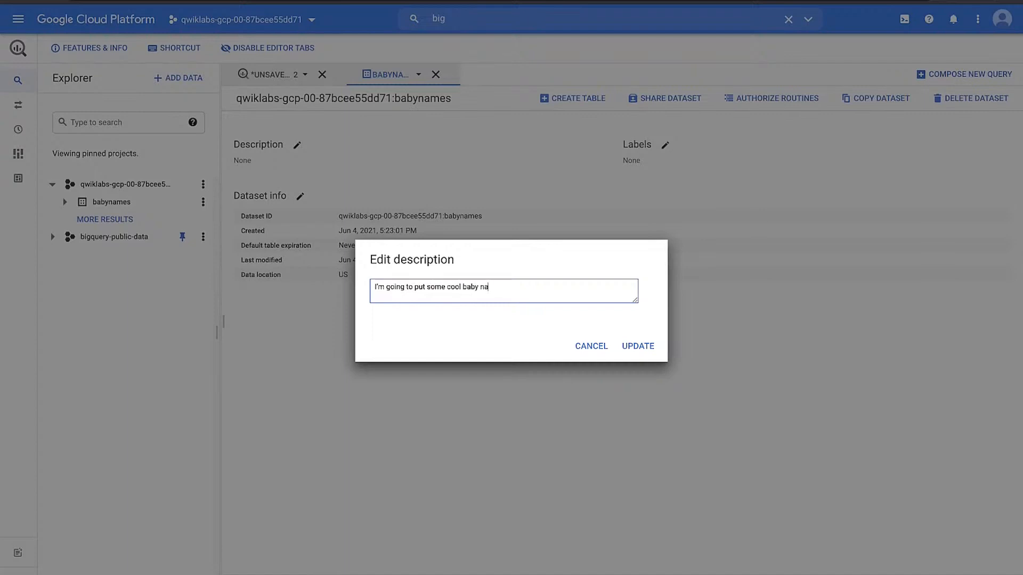
pyautogui.write('mes daa')
pyautogui.write('a here')
pyautogui.click(639, 346)
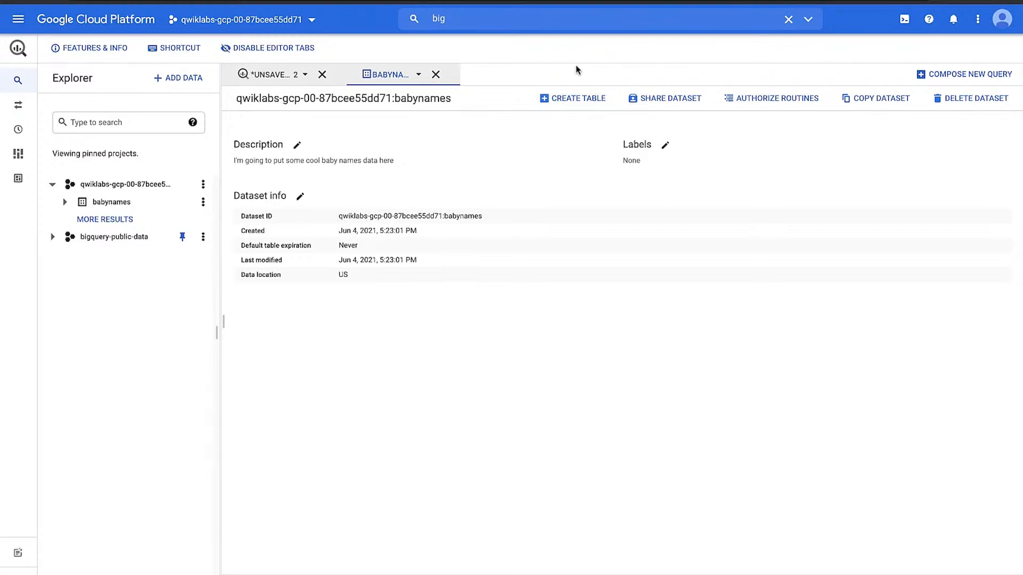
# - Search the console's products for cloud stor and open Cloud Storage, leaving the unsaved query work behind
pyautogui.click(789, 20)
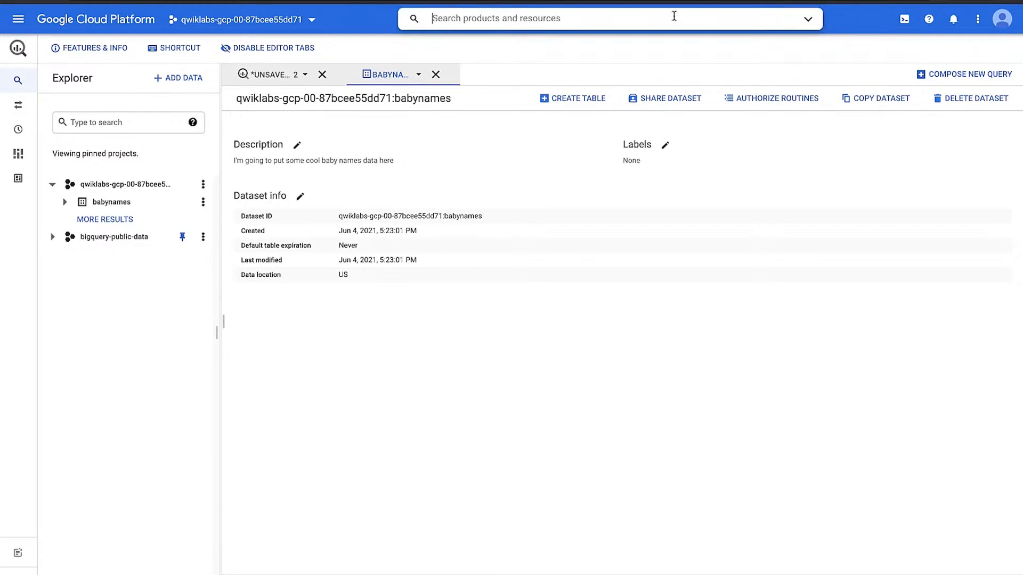
pyautogui.write('cloud')
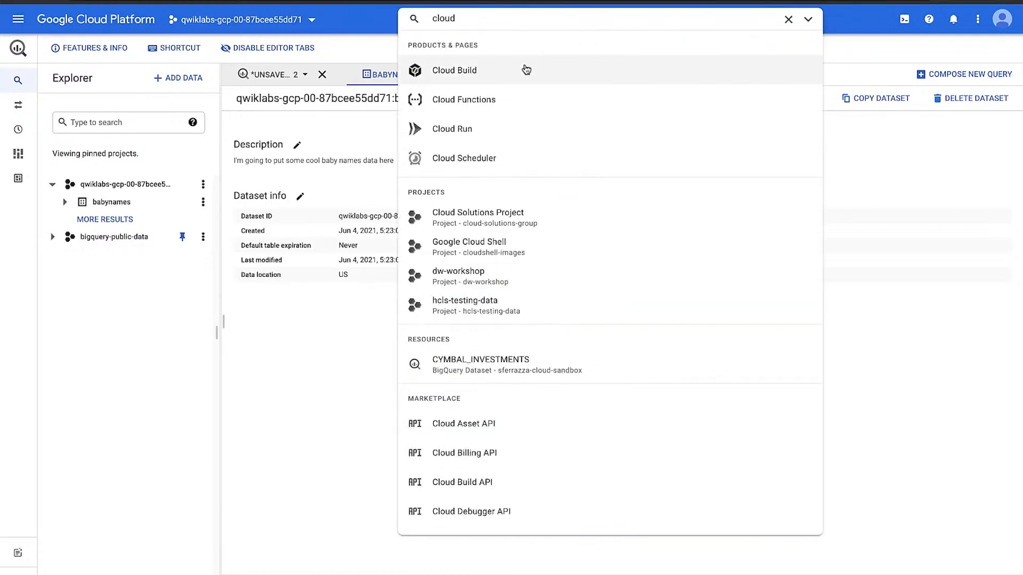
pyautogui.write(' stor')
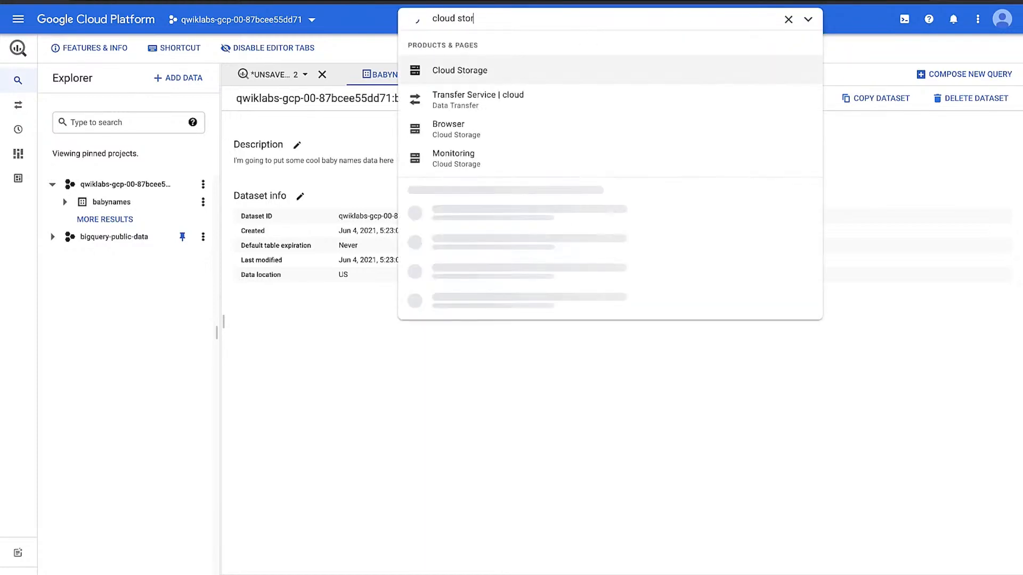
pyautogui.click(501, 71)
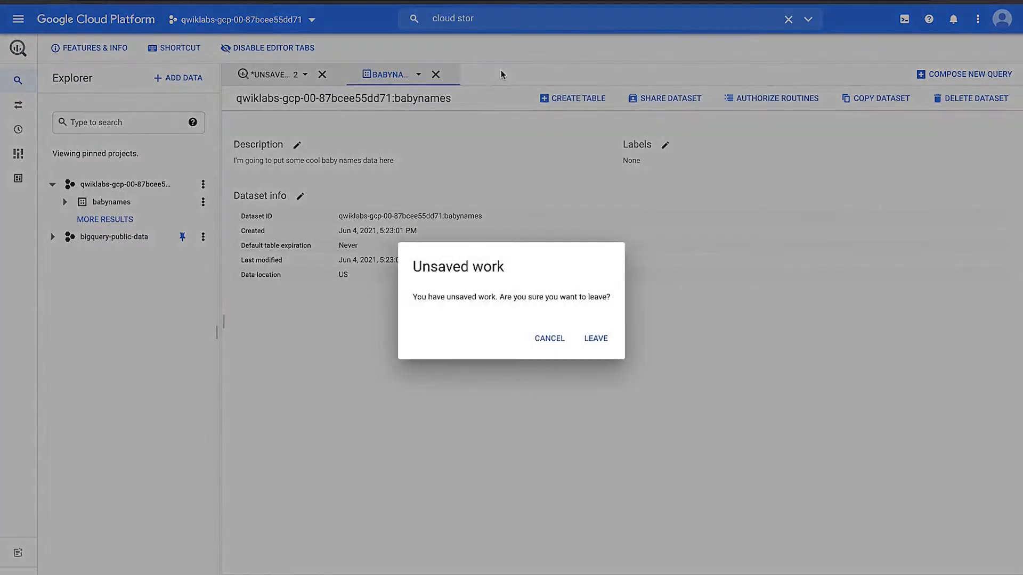
pyautogui.click(593, 338)
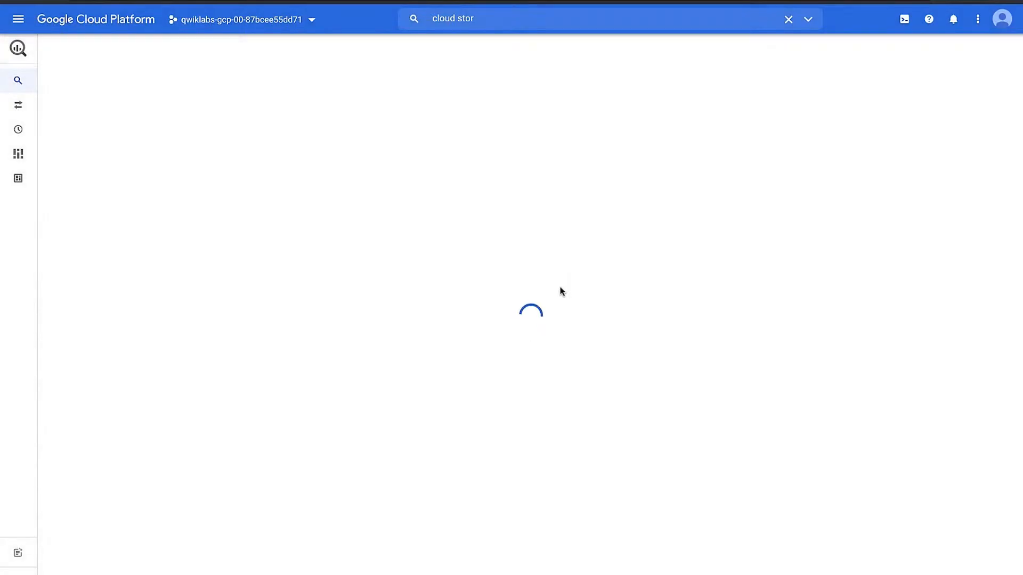
# - Create a bucket named with the owner's first name plus -babynames-demo, keeping multi-region us, Standard class and the default access and encryption settings
pyautogui.click(177, 48)
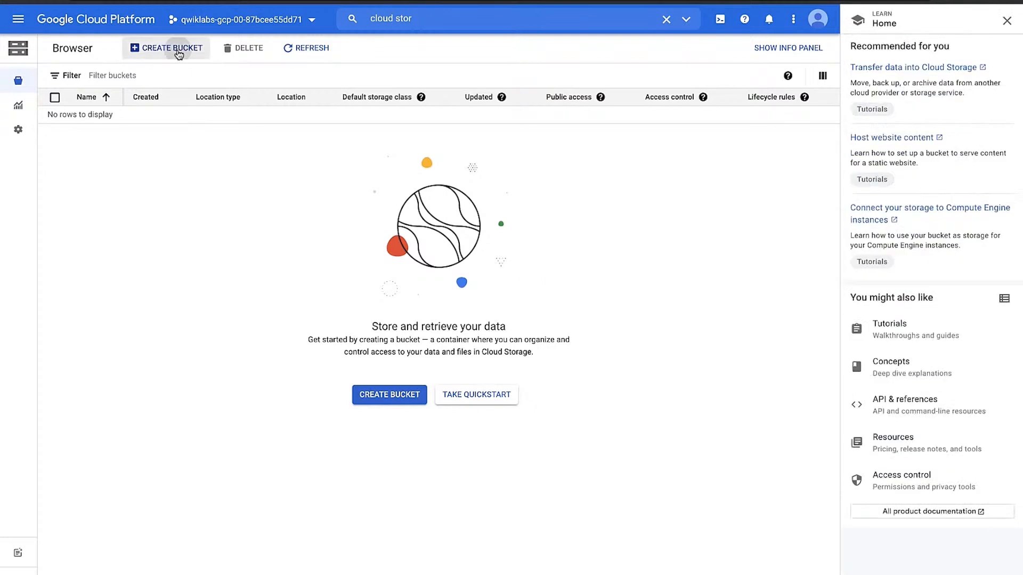
pyautogui.click(151, 137)
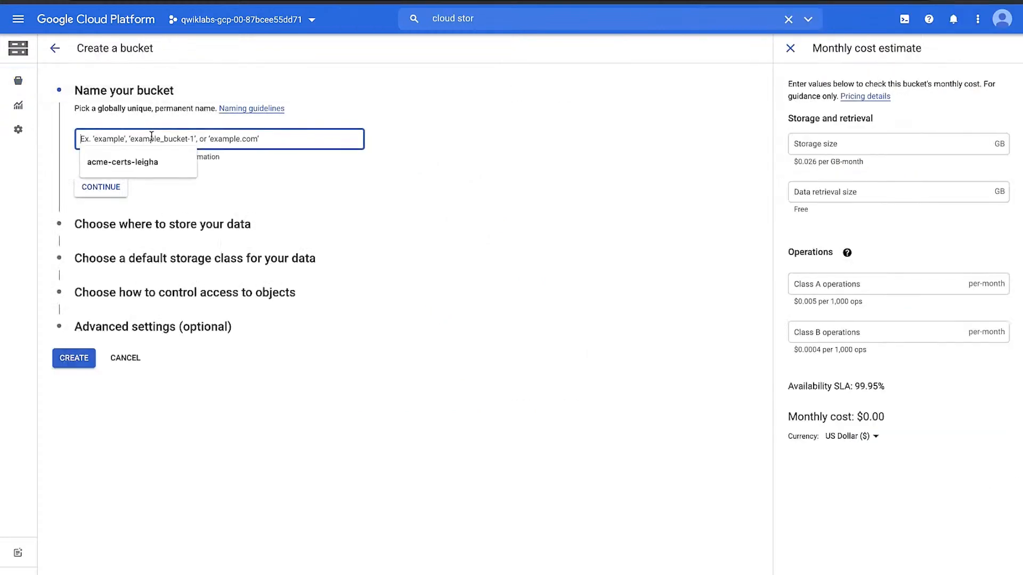
pyautogui.write('leigha-babynames-demo')
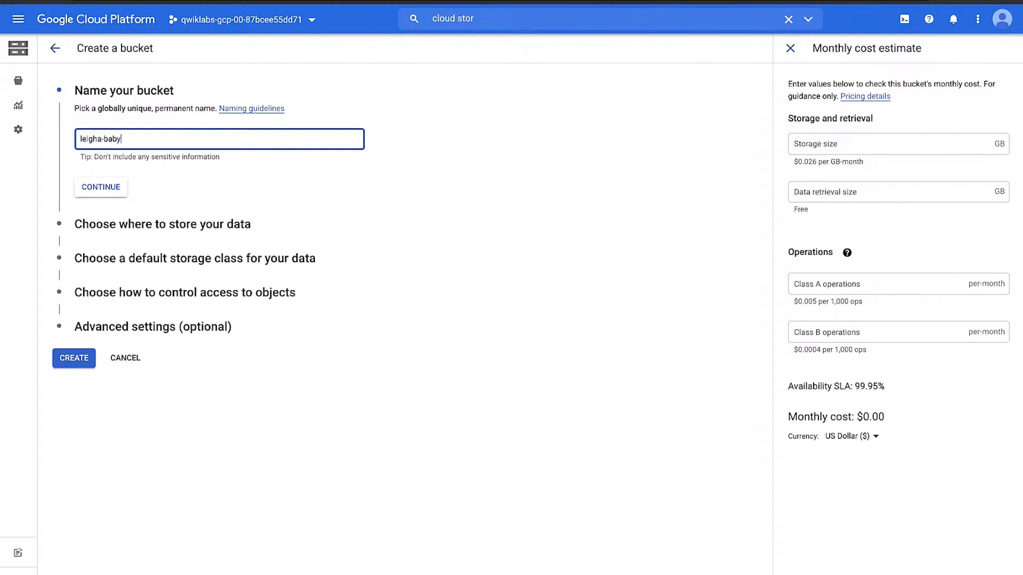
pyautogui.click(99, 189)
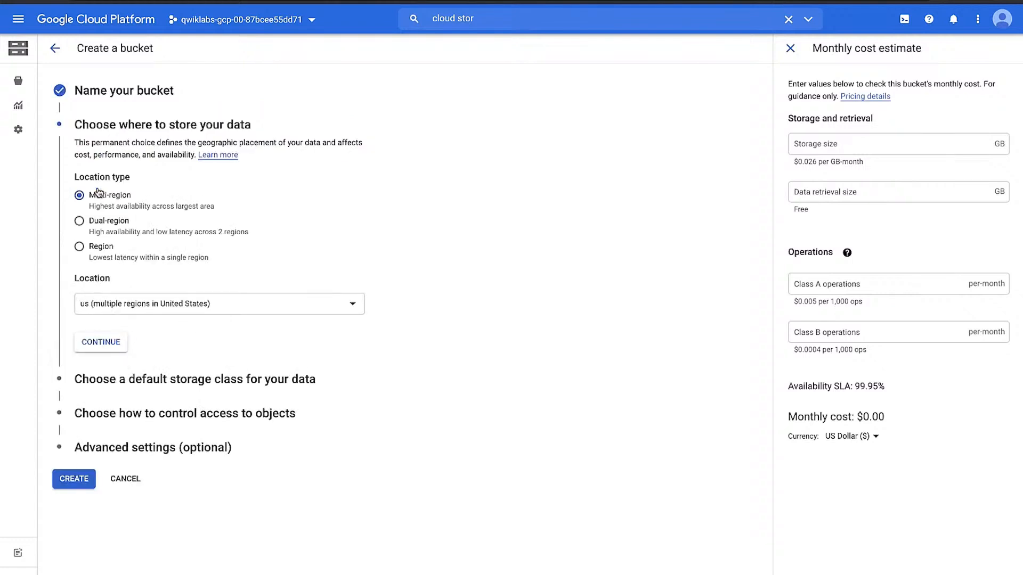
pyautogui.click(101, 342)
pyautogui.click(108, 346)
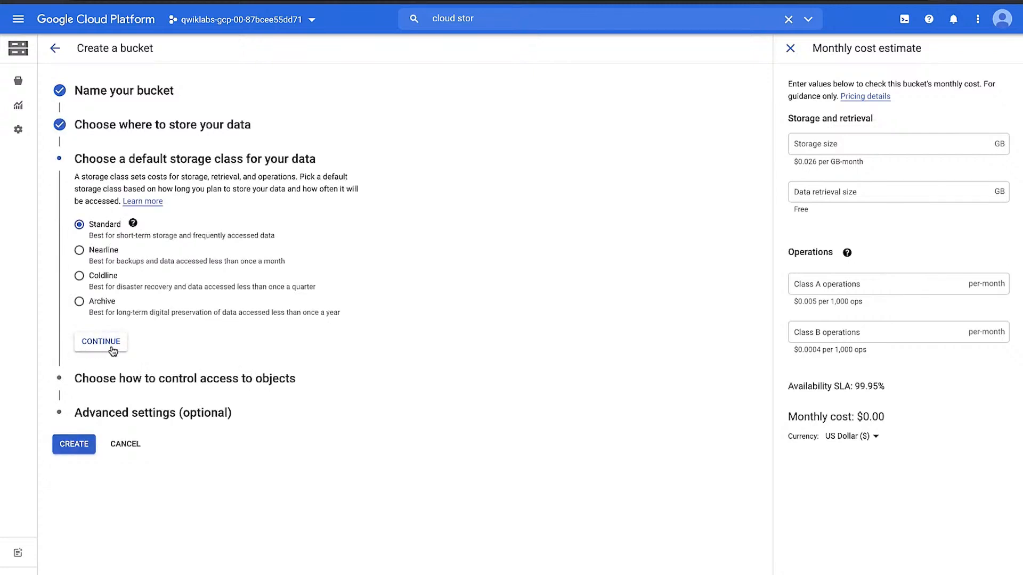
pyautogui.click(102, 329)
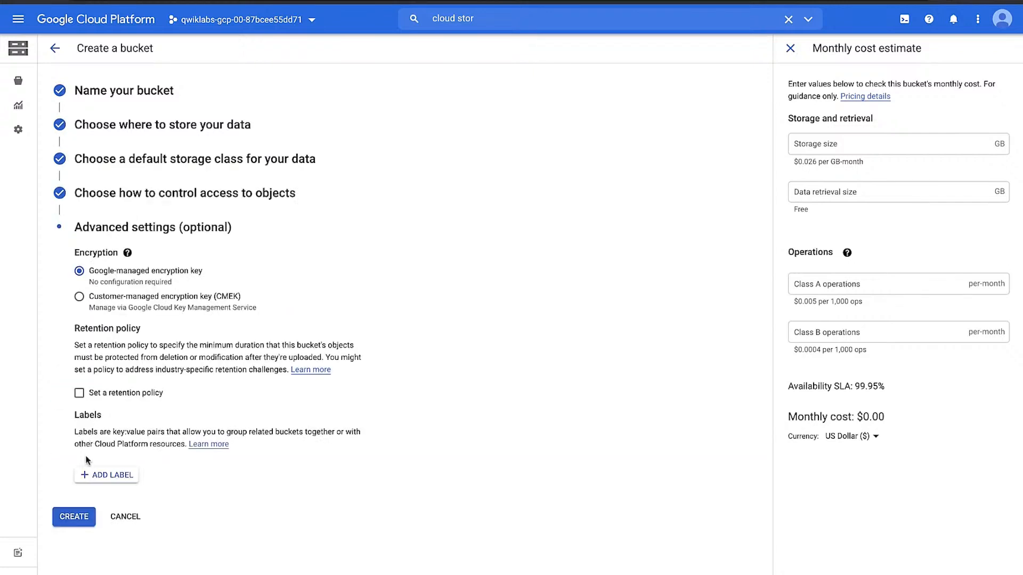
pyautogui.click(74, 518)
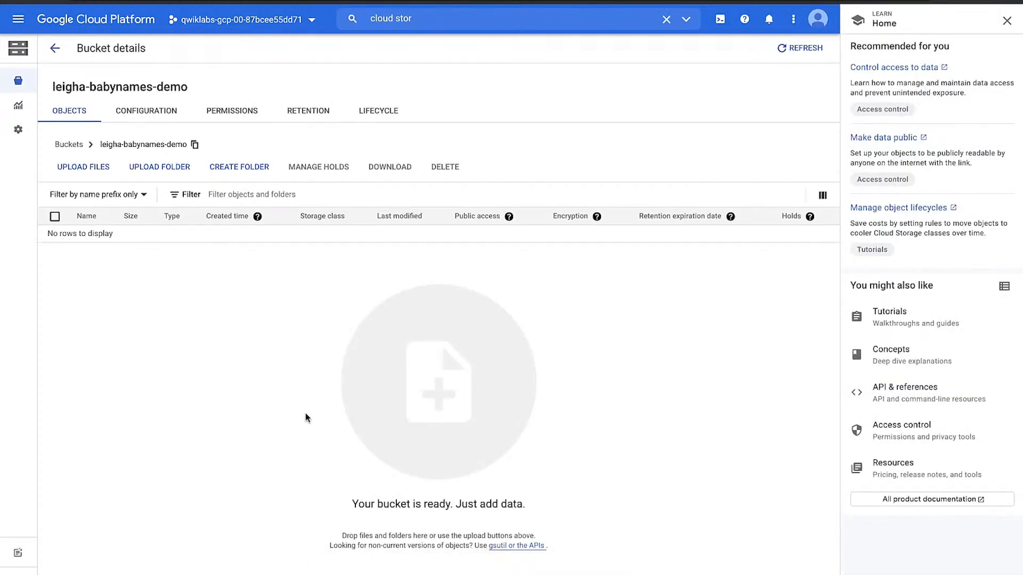
# - Dismiss the Learn panel, start a Cloud Shell session for the project and enlarge the terminal area
pyautogui.click(1007, 20)
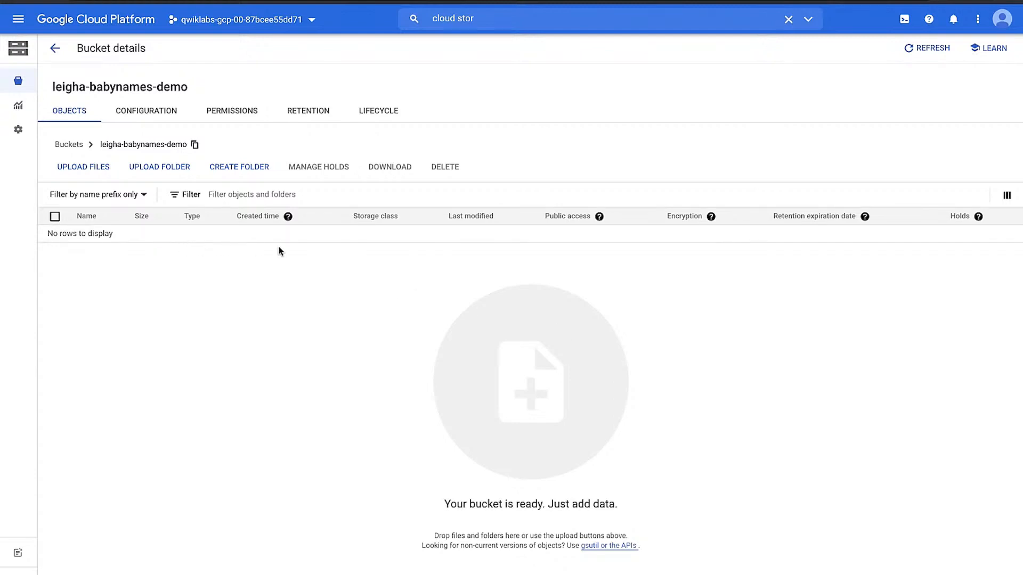
pyautogui.click(905, 20)
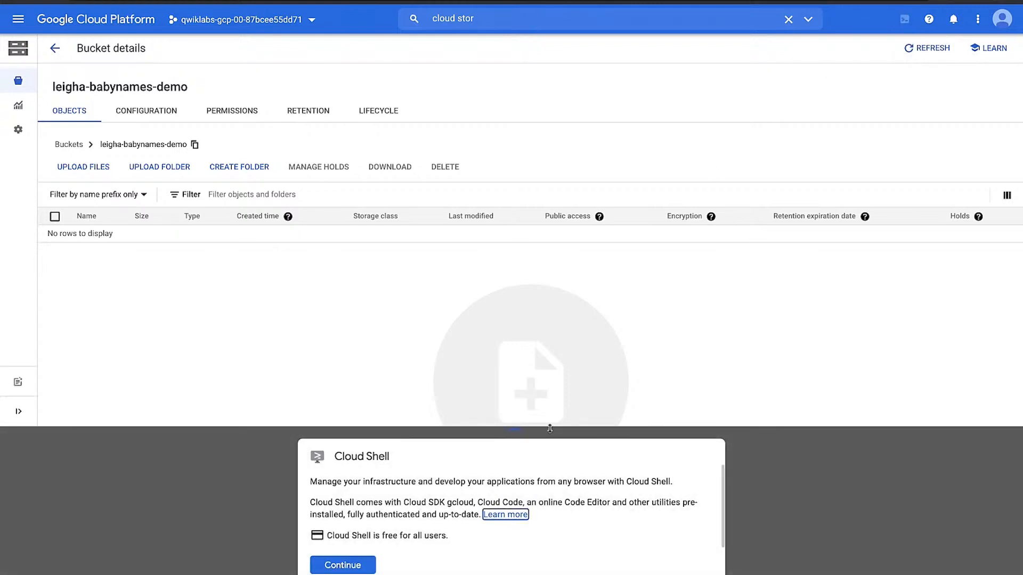
pyautogui.click(352, 563)
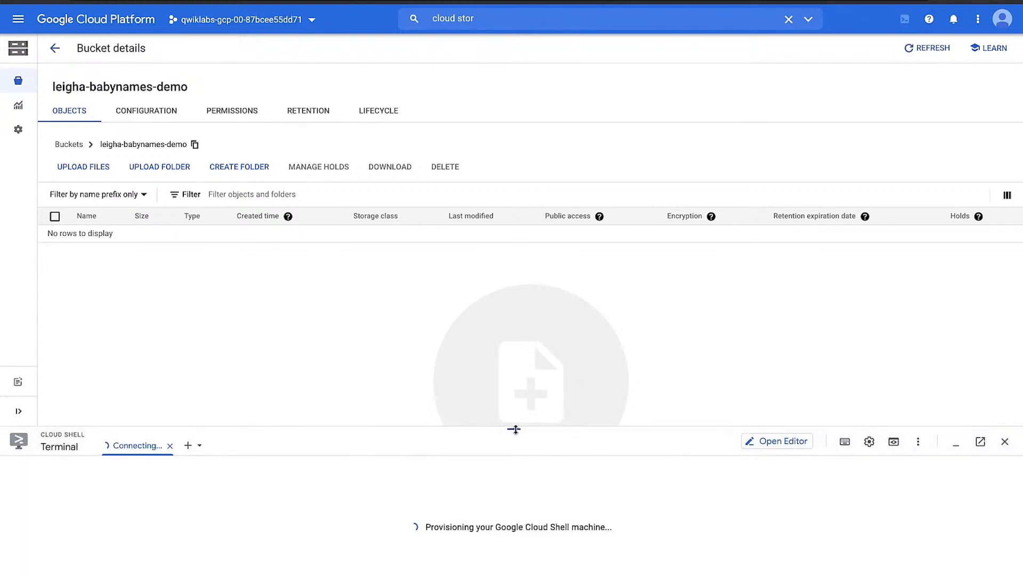
pyautogui.moveTo(514, 429); pyautogui.dragTo(514, 302)
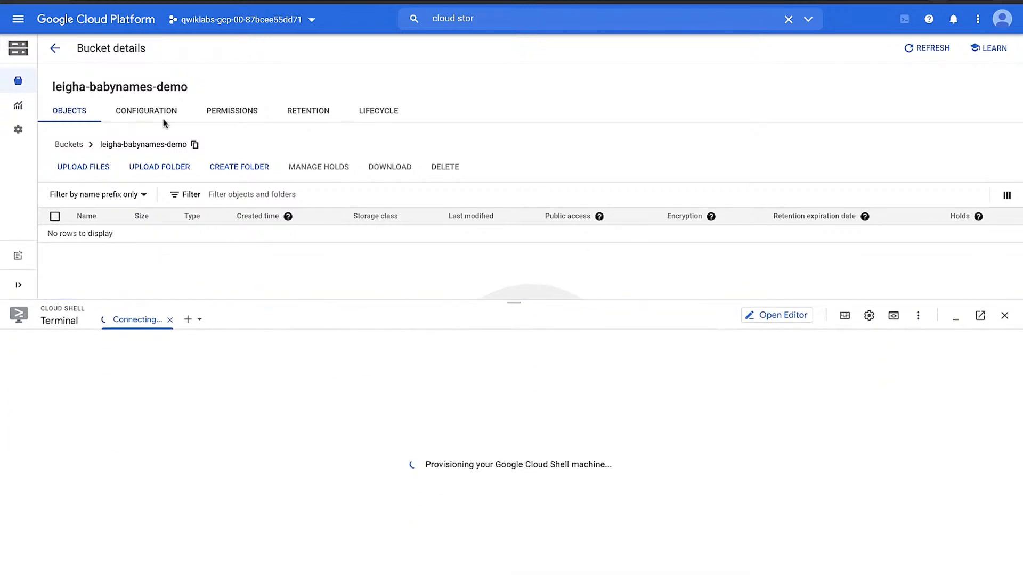
# - Try to run gsutil cp gs://spls/gsp072/baby-names.zip from the lab's Add custom data section in Cloud Shell, authorizing its credential request
pyautogui.hotkey('ctrl', 'shift', 'Tab')
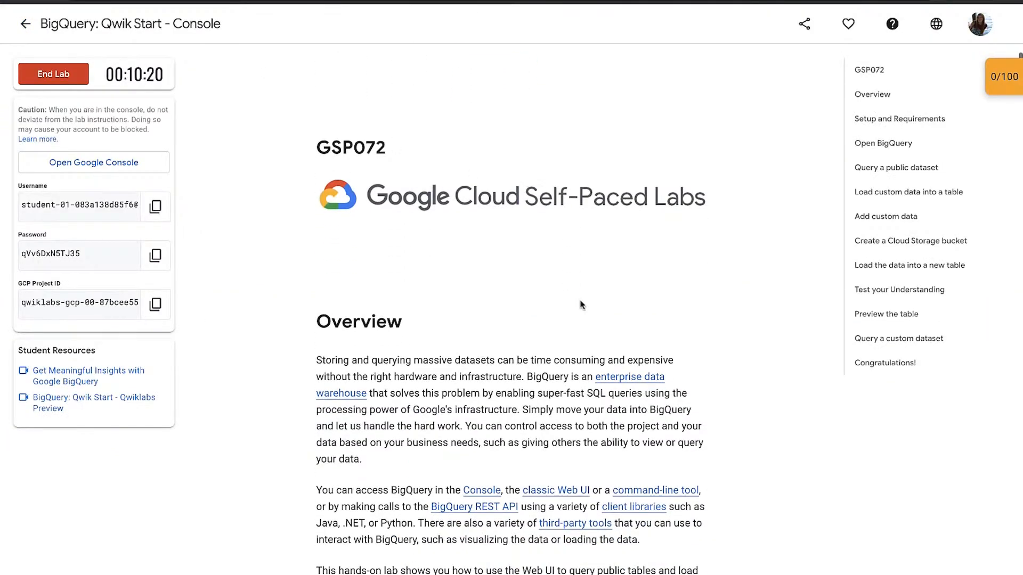
pyautogui.scroll(-1, 581, 305)
pyautogui.click(896, 219)
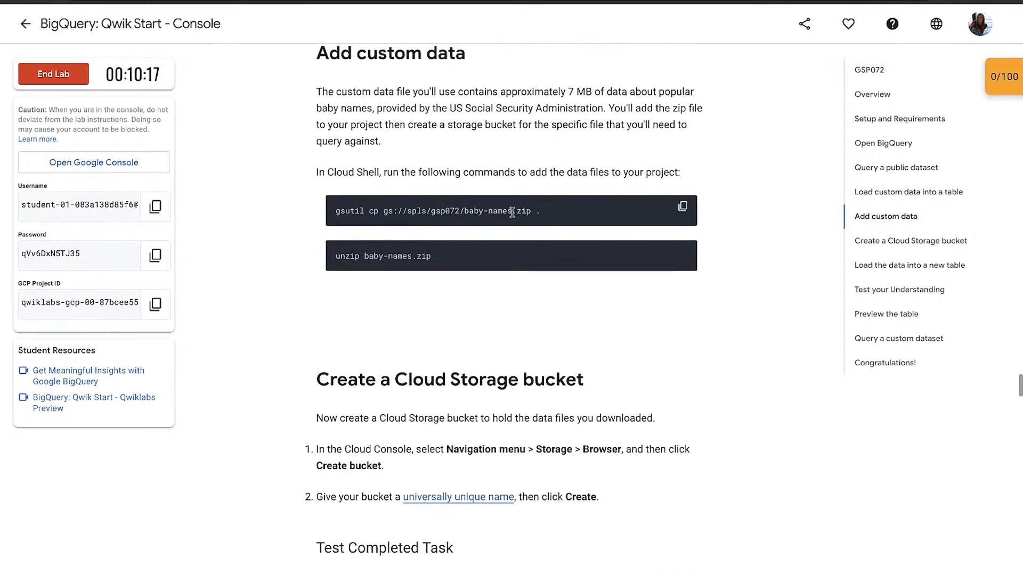
pyautogui.moveTo(337, 211); pyautogui.dragTo(528, 206)
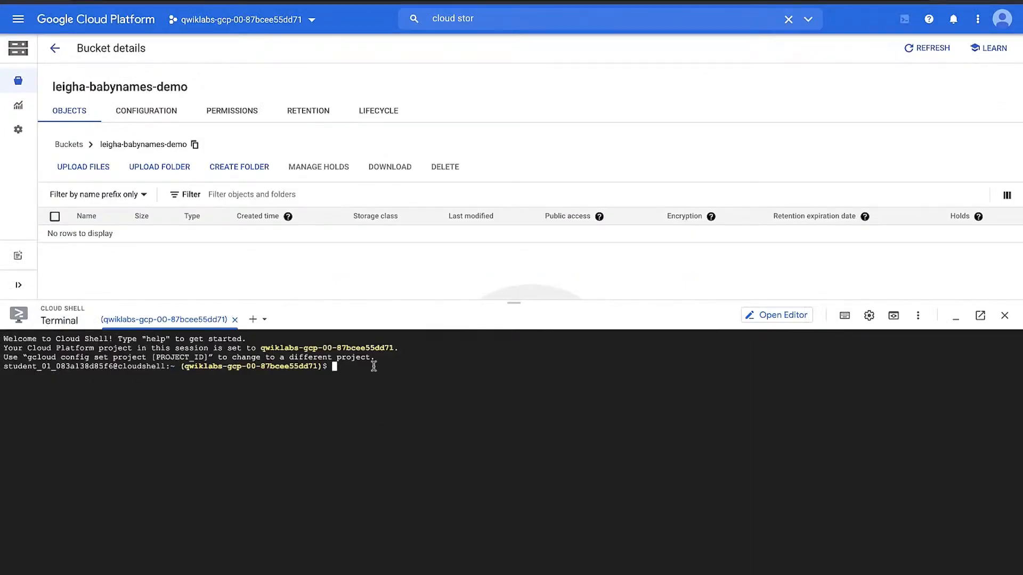
pyautogui.press('Return')
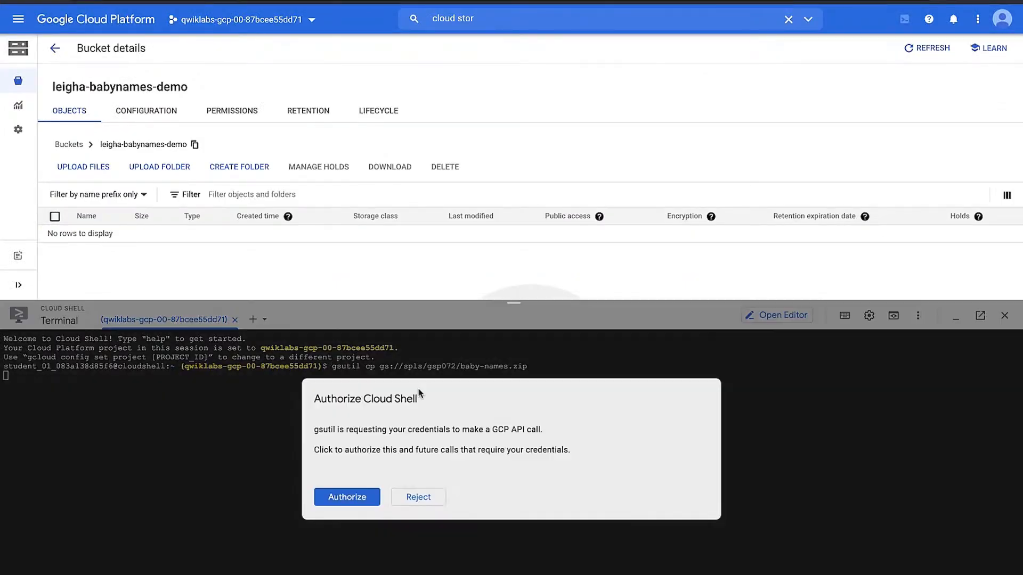
pyautogui.click(345, 499)
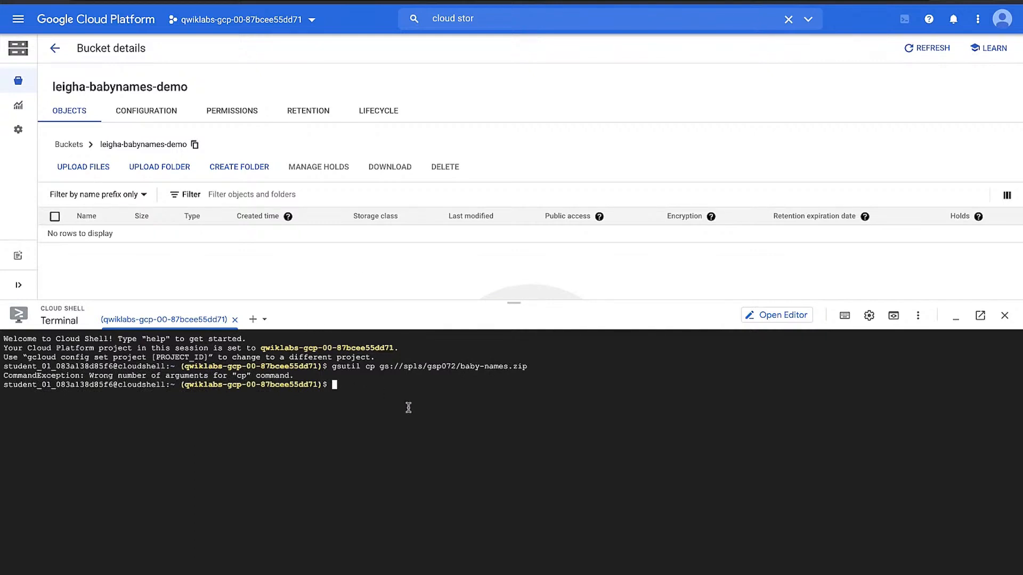
# - Rerun the copy with the current directory as destination: gsutil cp gs://spls/gsp072/baby-names.zip
pyautogui.press('Up')
pyautogui.write('.')
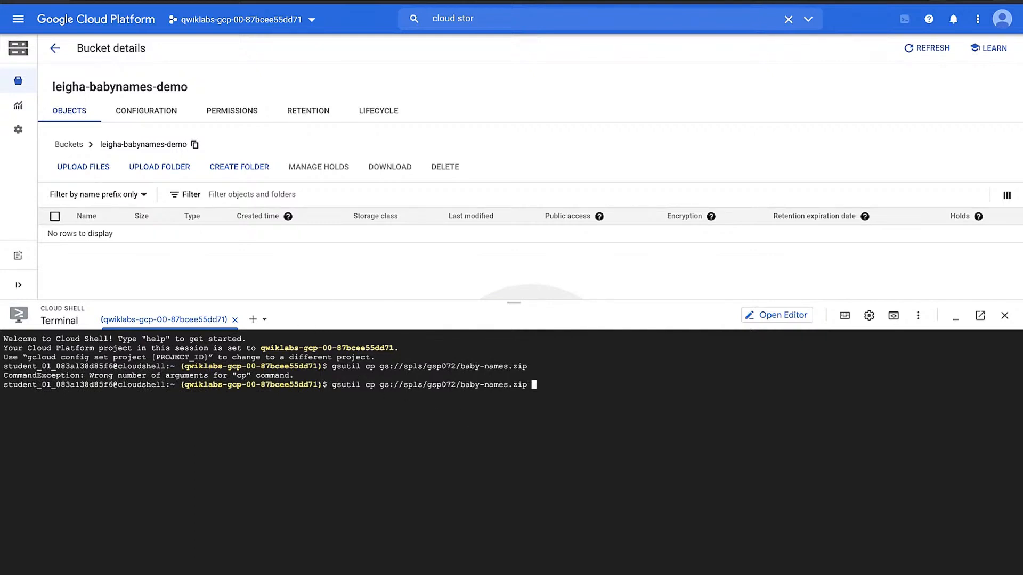
pyautogui.press('Return')
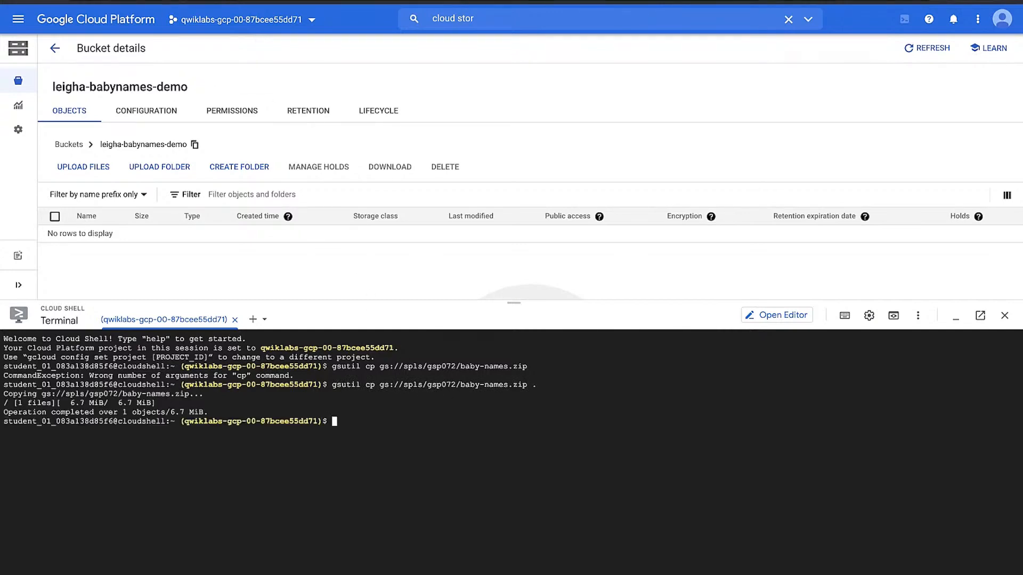
# - Copy the lab's unzip baby-names.zip command and run it in Cloud Shell to extract the data files
pyautogui.hotkey('alt', 'Tab')
pyautogui.tripleClick(376, 256)
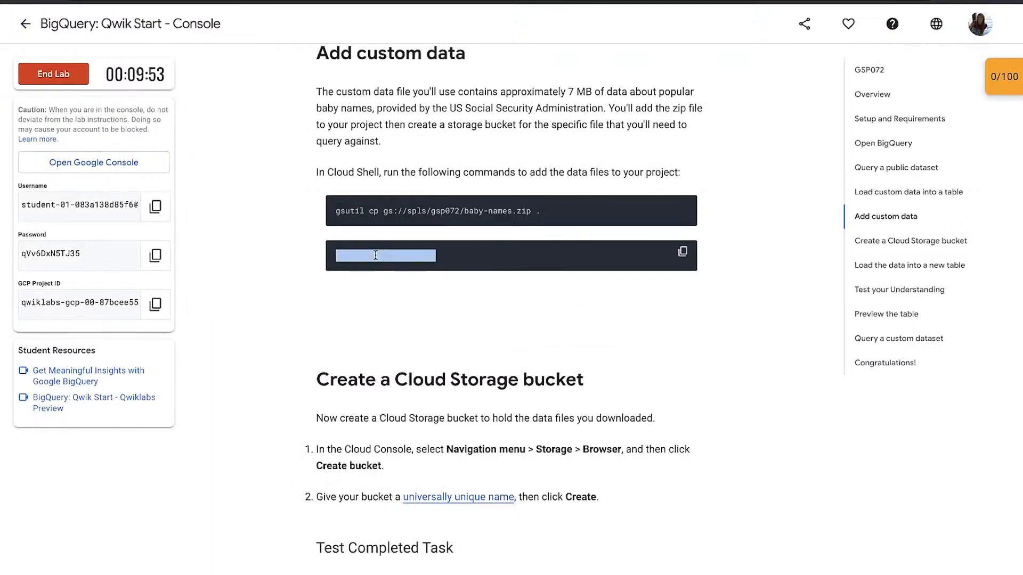
pyautogui.hotkey('alt', 'Tab')
pyautogui.write('unzip baby-names.zip')
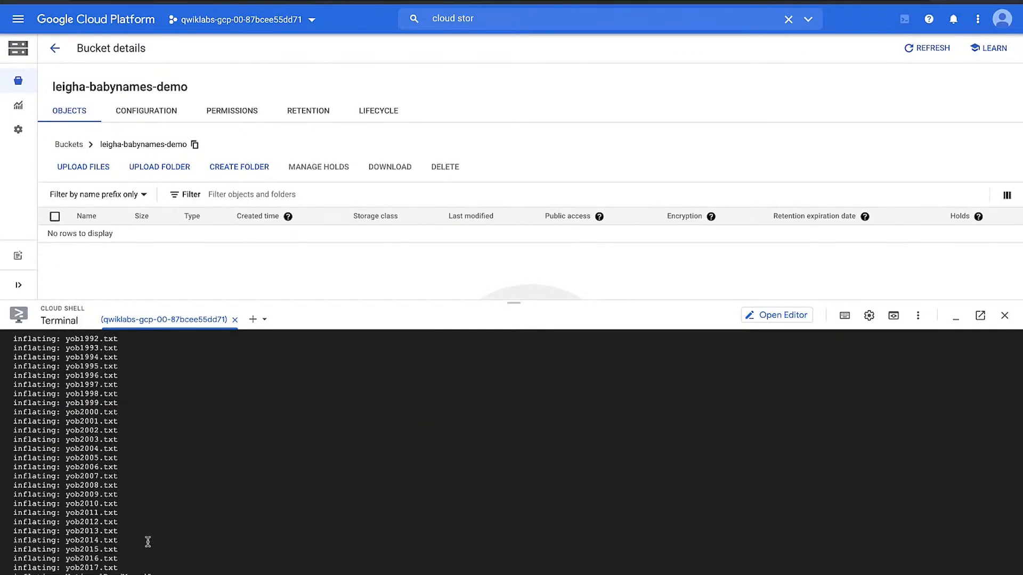
# - Copy yob2014.txt into the new babynames-demo bucket using the lab's gsutil cp command, and enlarge the terminal to show its output
pyautogui.hotkey('alt', 'Tab')
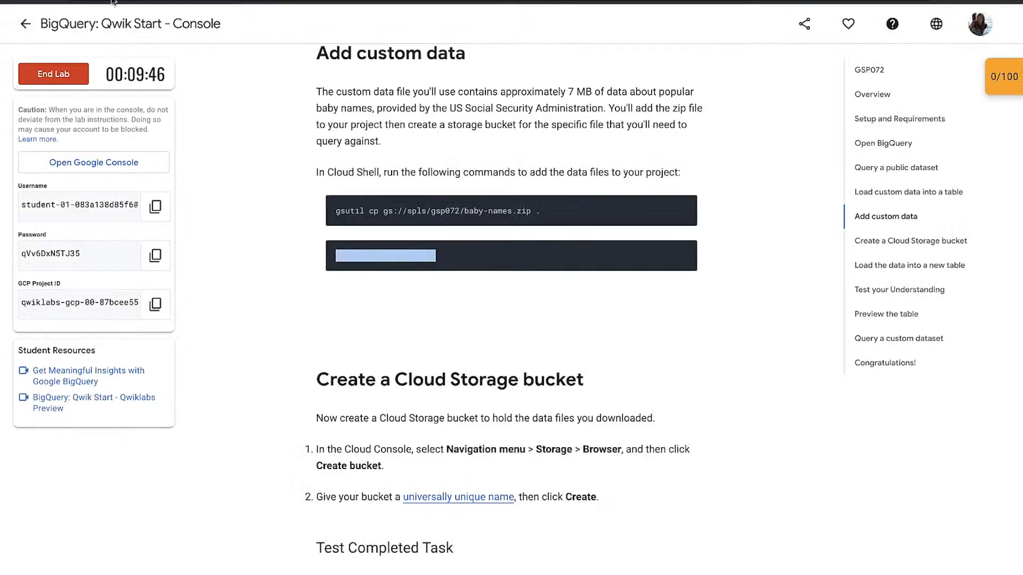
pyautogui.scroll(-4, 369, 348)
pyautogui.scroll(-4, 369, 347)
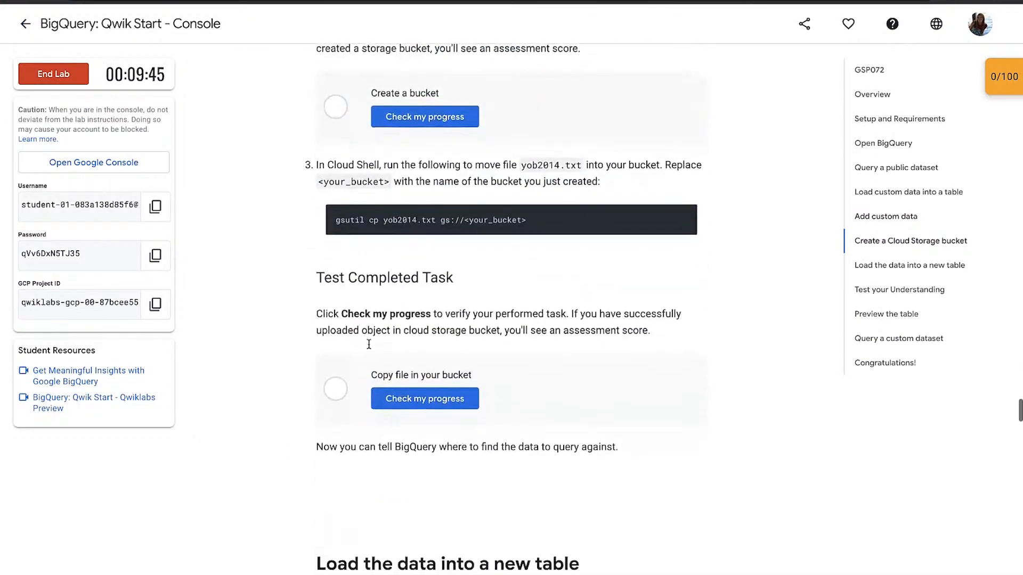
pyautogui.tripleClick(395, 222)
pyautogui.click(414, 230)
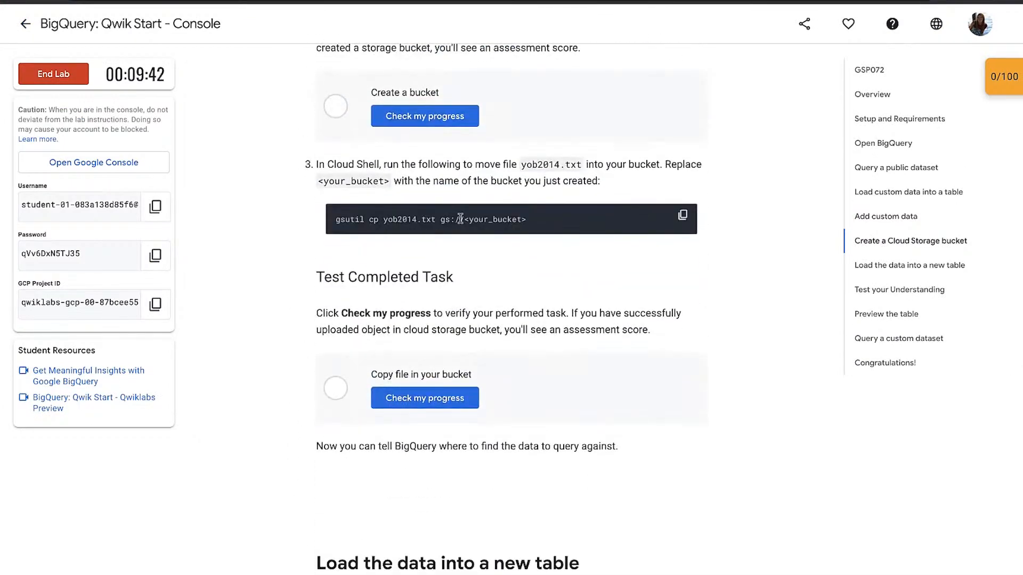
pyautogui.moveTo(464, 219); pyautogui.dragTo(328, 224)
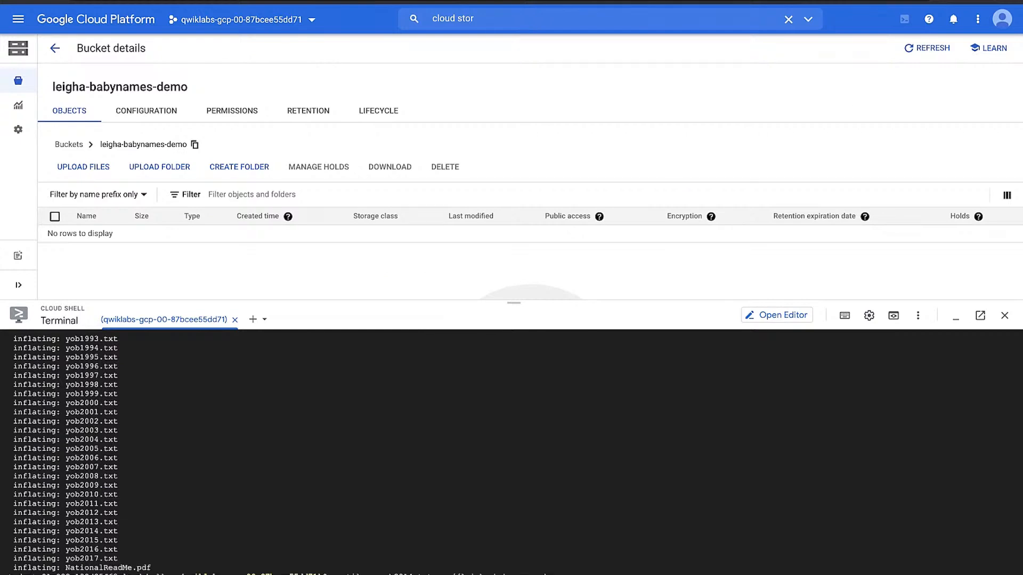
pyautogui.press('Return')
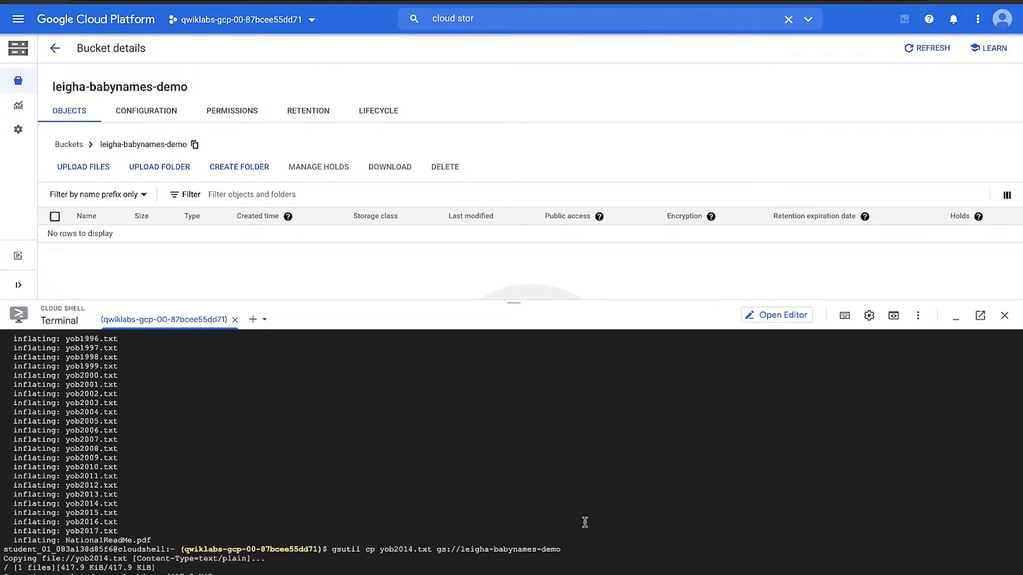
pyautogui.moveTo(512, 303); pyautogui.dragTo(513, 230)
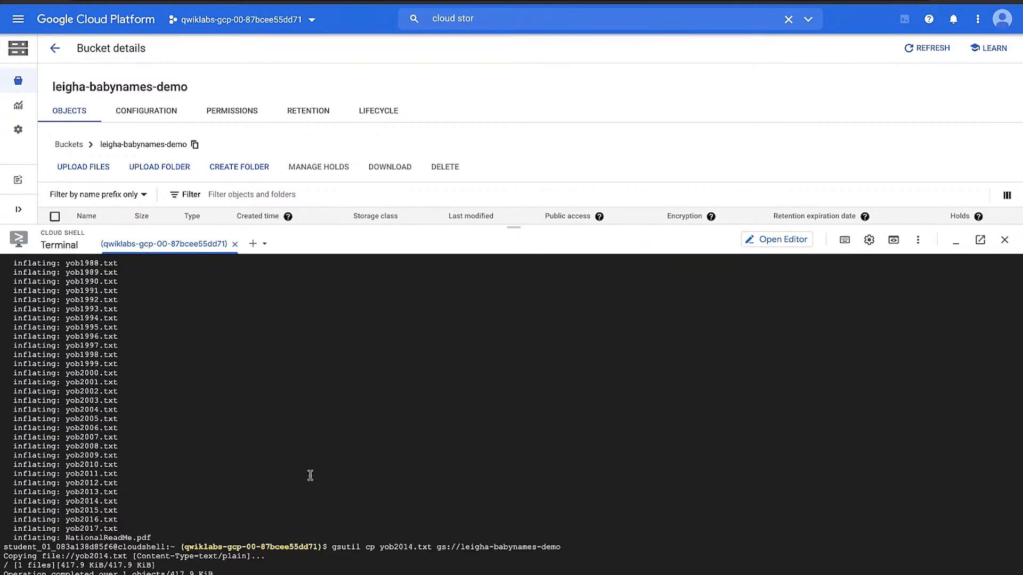
# - Reload the babynames-demo bucket's object list to check for the copied yob2014.txt, and shrink the Cloud Shell terminal
pyautogui.scroll(-1, 363, 185)
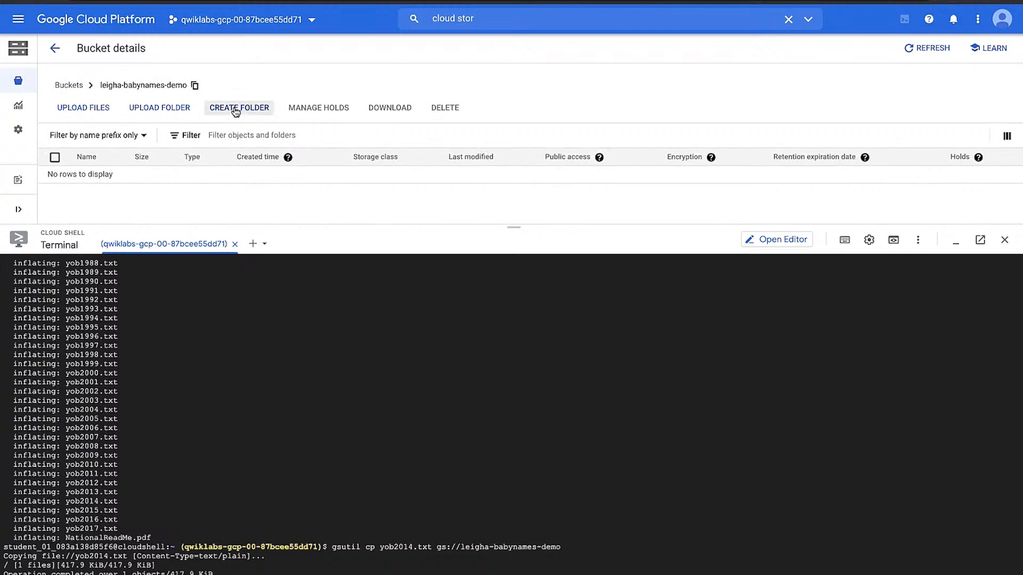
pyautogui.scroll(1, 232, 107)
pyautogui.click(31, 80)
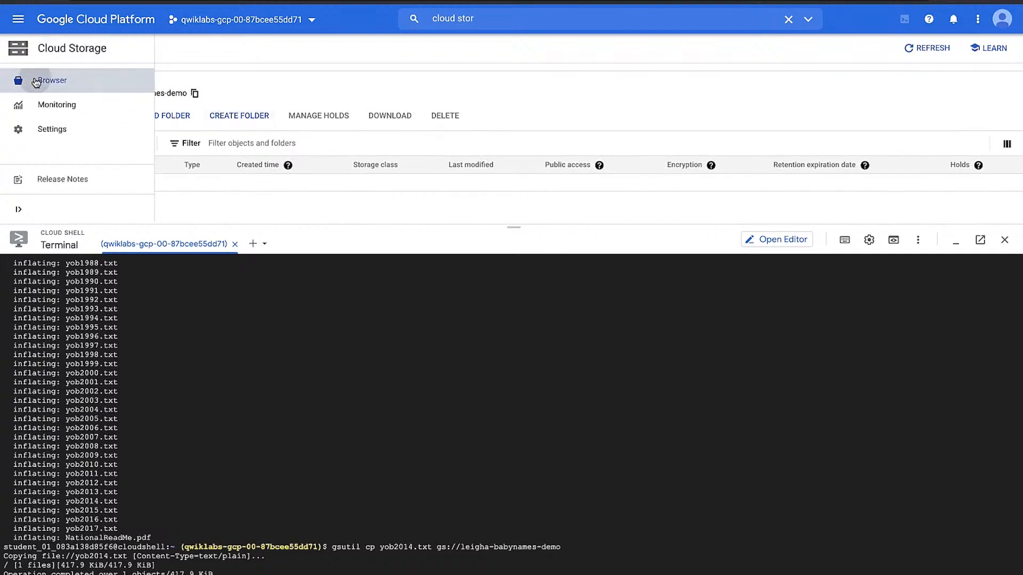
pyautogui.click(128, 116)
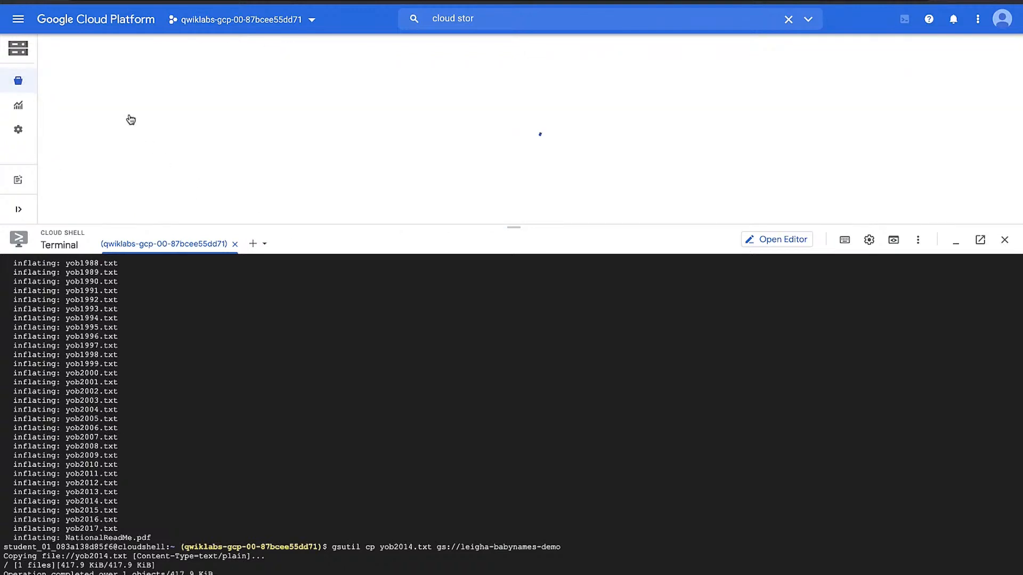
pyautogui.moveTo(514, 227); pyautogui.dragTo(515, 453)
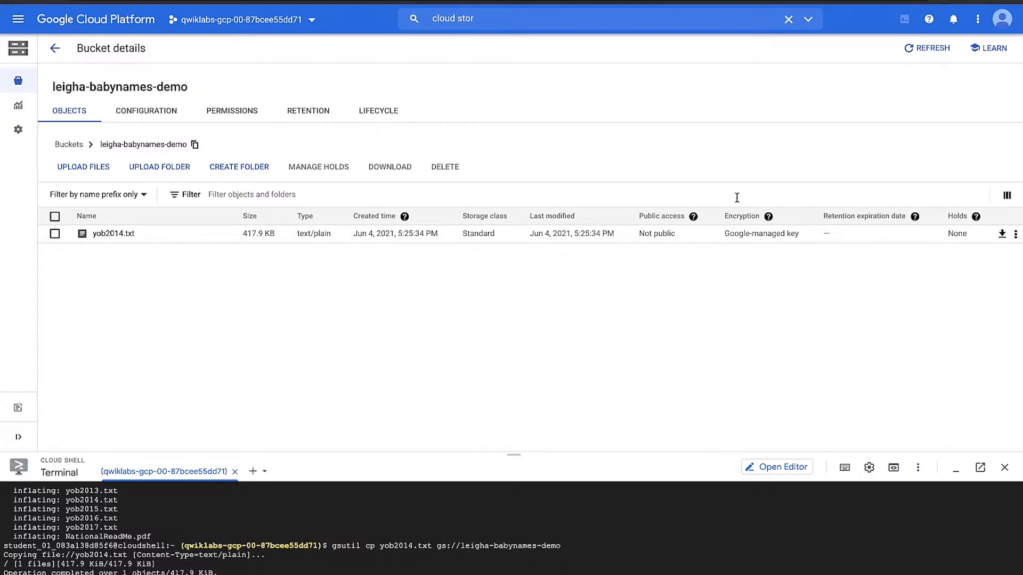
# - Search the console for bigquery, go to BigQuery and open the babynames dataset in the lab project
pyautogui.press('/')
pyautogui.write('big')
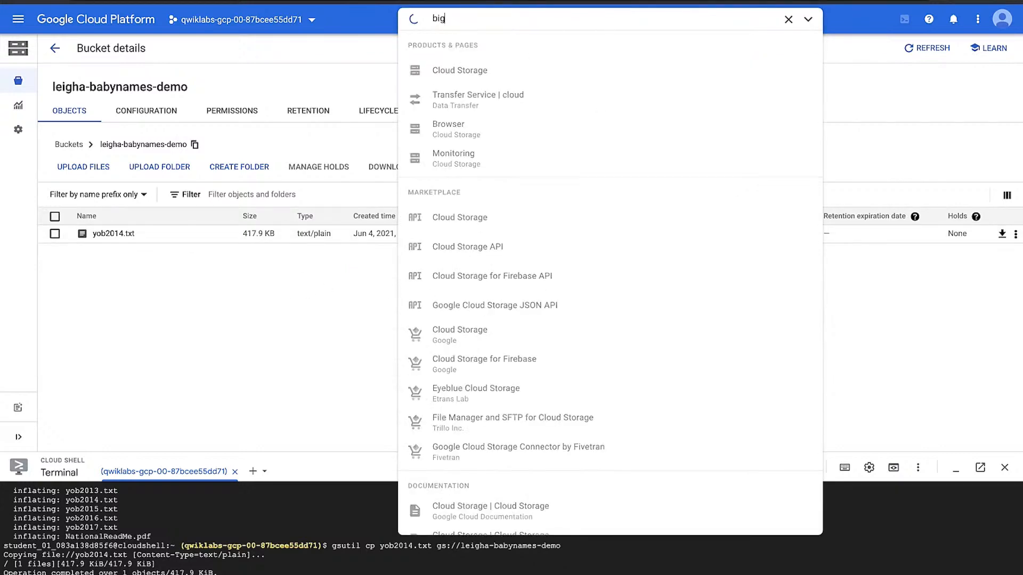
pyautogui.write('query')
pyautogui.click(486, 73)
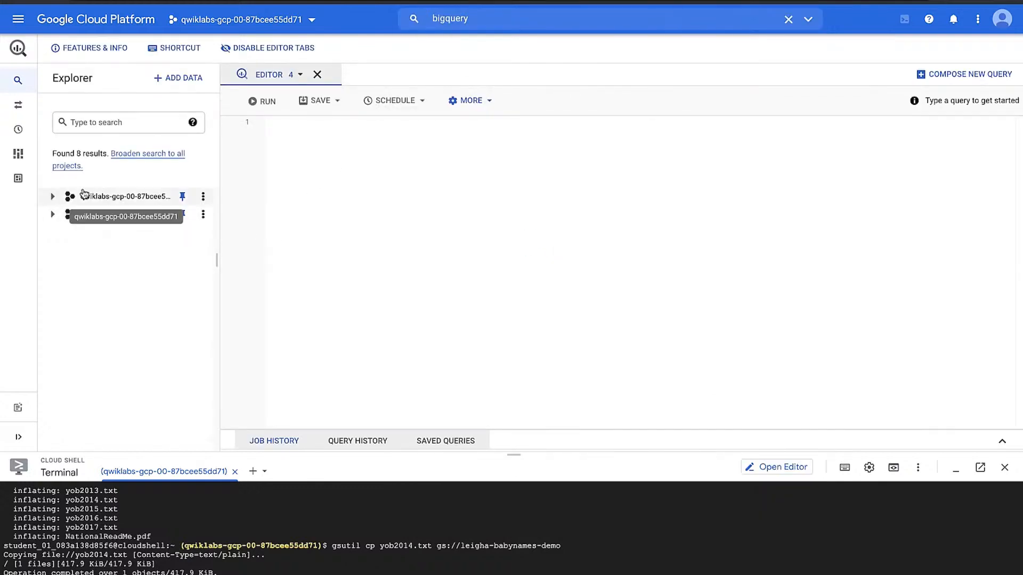
pyautogui.click(52, 196)
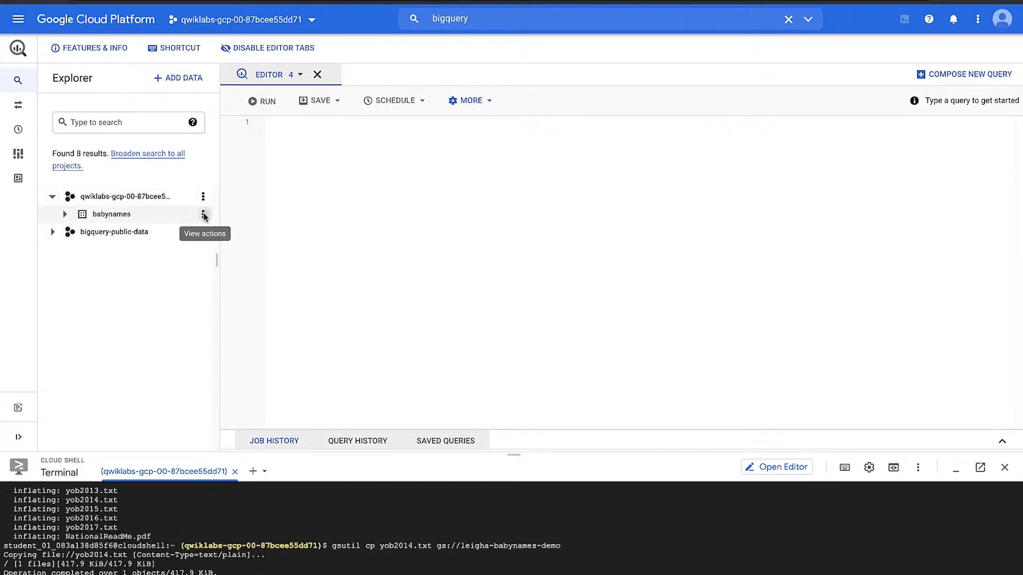
pyautogui.click(203, 214)
pyautogui.click(218, 230)
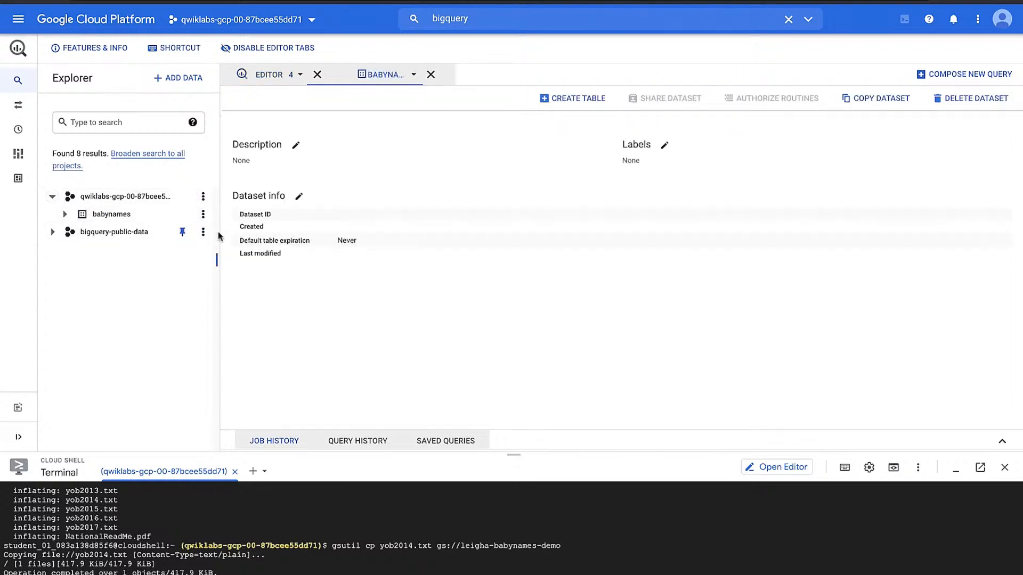
# - Start a new table in the dataset from Google Cloud Storage, using yob2014.txt in the babynames-demo bucket as a CSV source
pyautogui.click(571, 99)
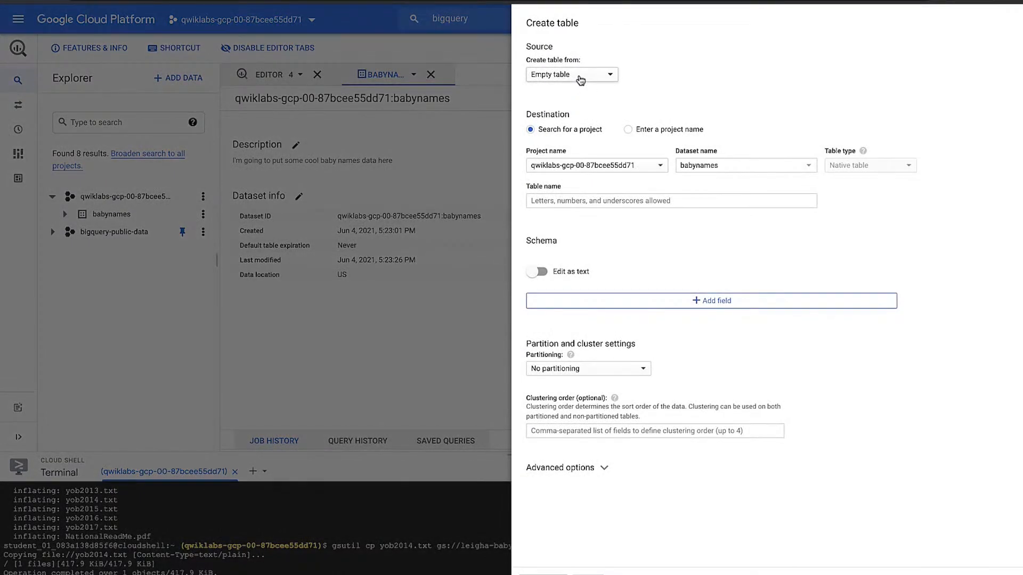
pyautogui.click(581, 80)
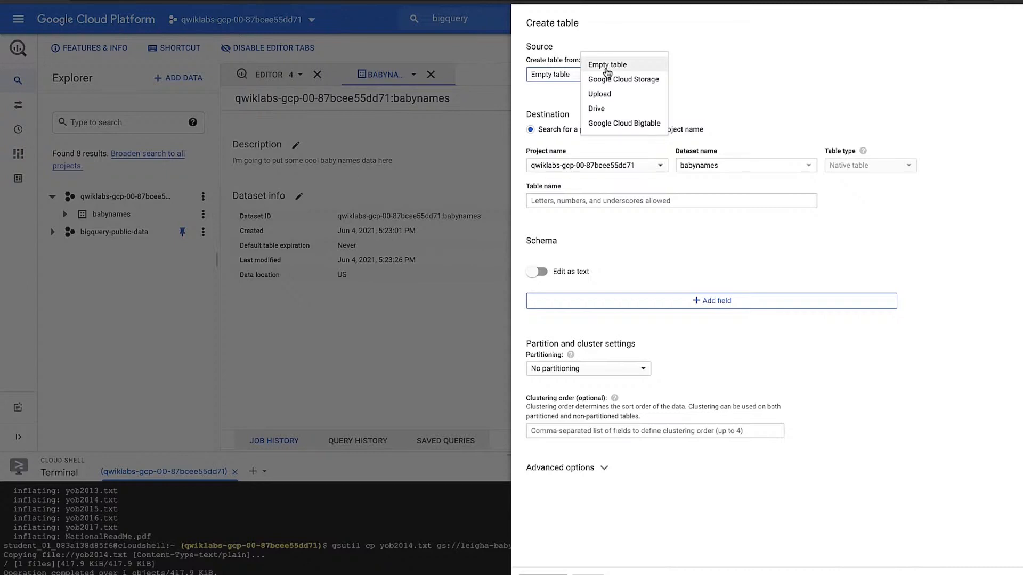
pyautogui.click(641, 87)
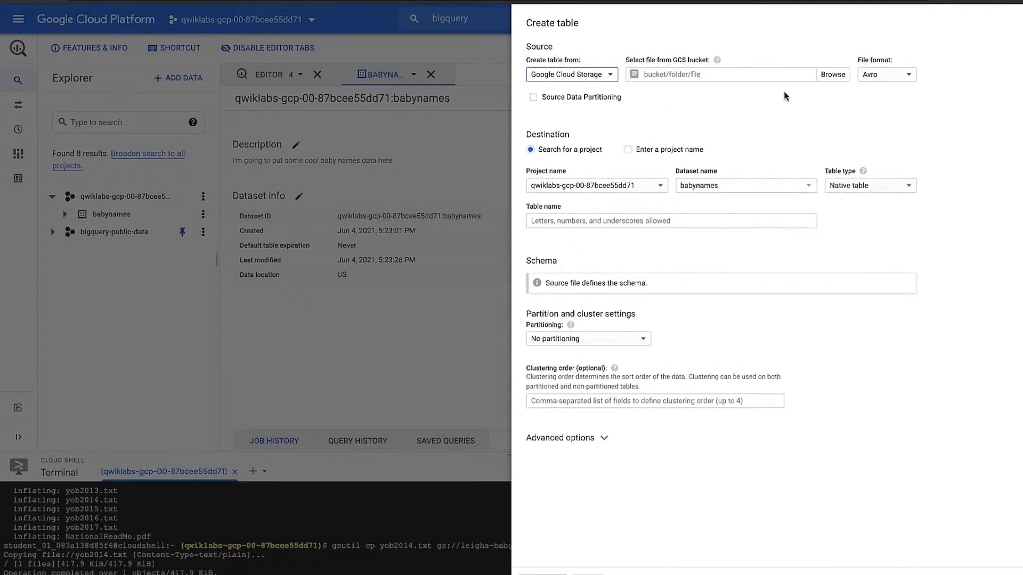
pyautogui.click(838, 73)
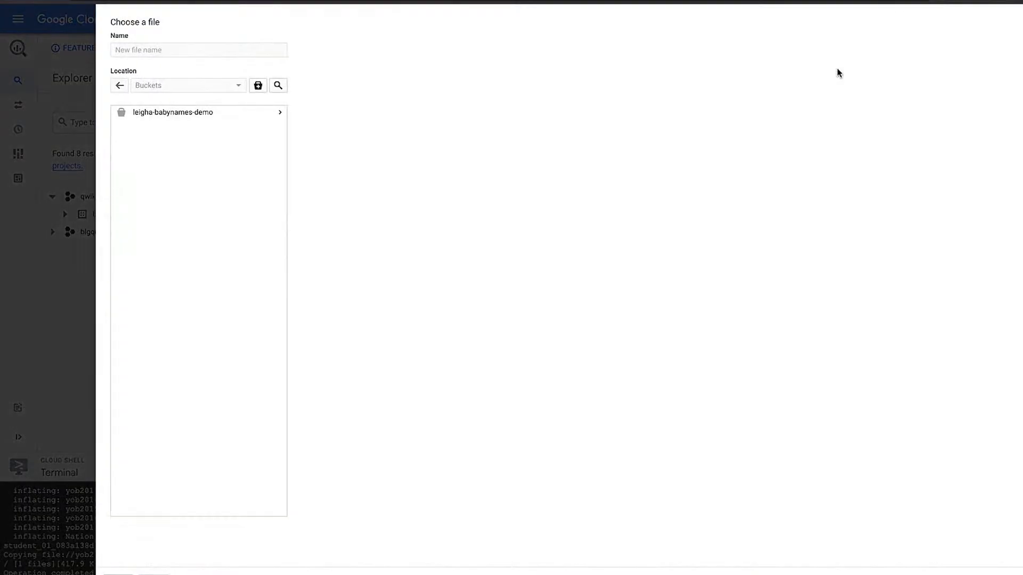
pyautogui.click(280, 113)
pyautogui.click(248, 118)
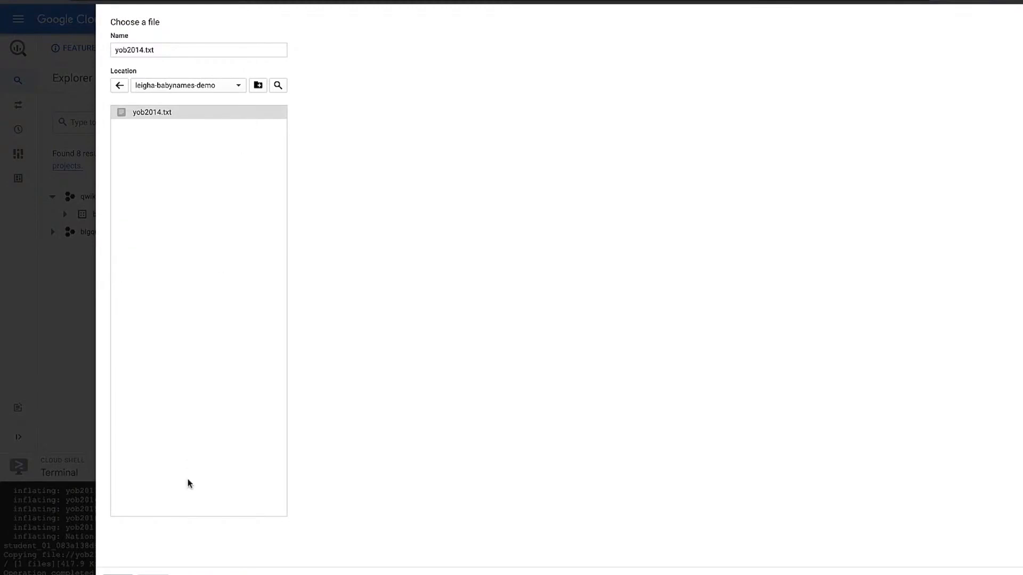
pyautogui.click(117, 573)
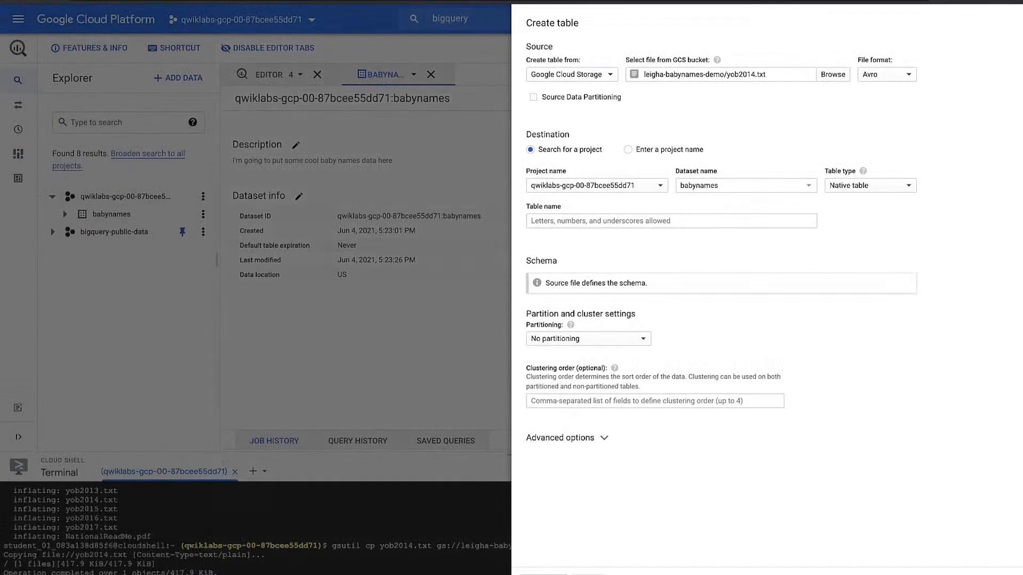
pyautogui.click(885, 74)
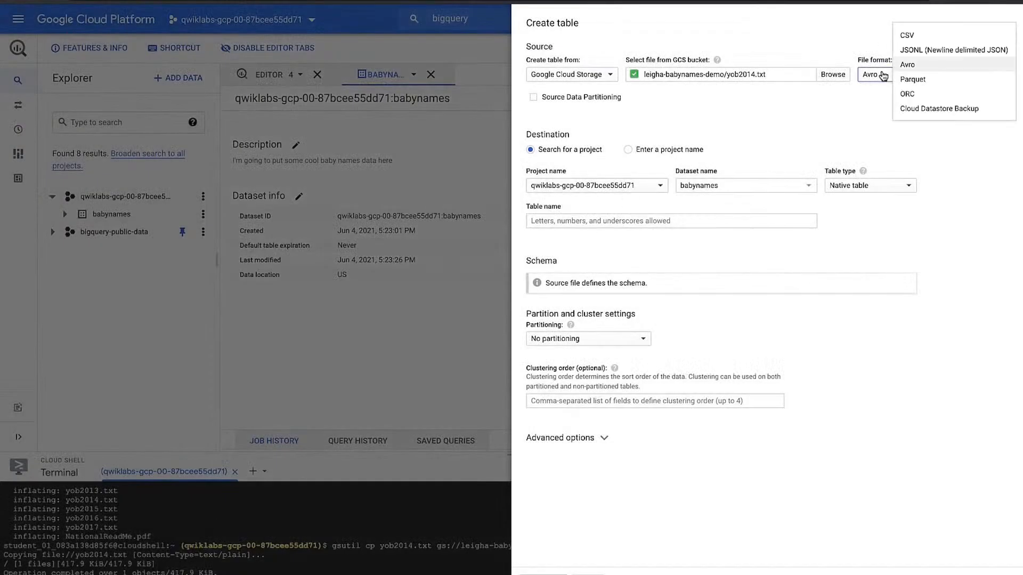
pyautogui.click(924, 39)
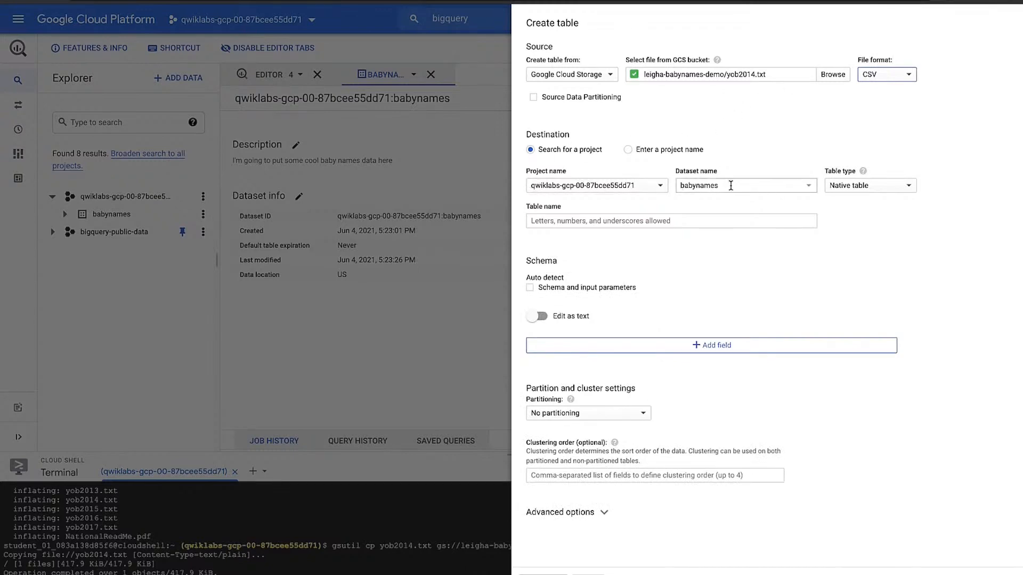
# - Keep the table type as Native table and name the new table babynames
pyautogui.click(862, 190)
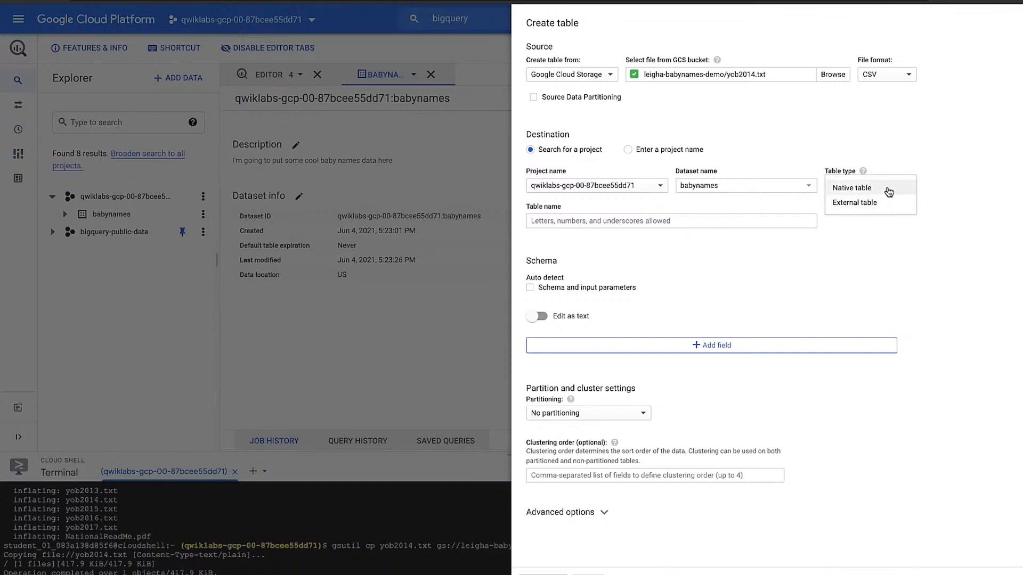
pyautogui.click(884, 187)
pyautogui.click(682, 220)
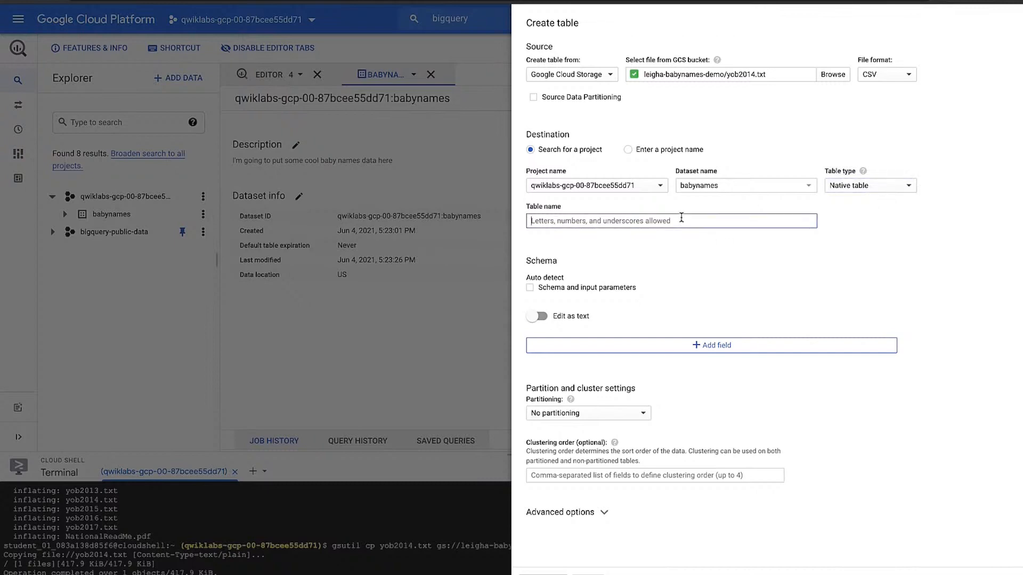
pyautogui.write('b')
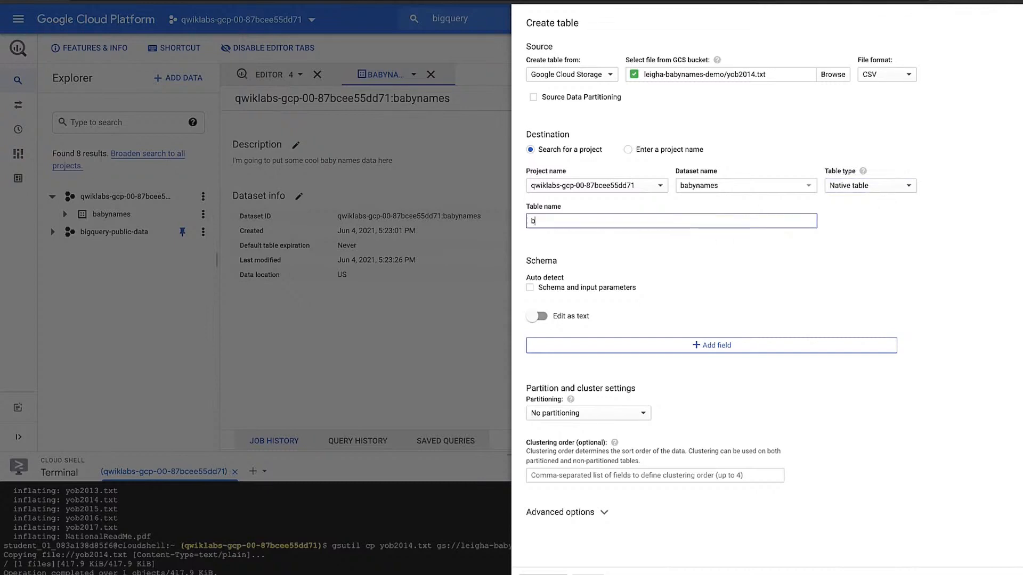
pyautogui.write('aby_n')
pyautogui.write('names')
# - Add two schema fields to the table: name as STRING and count as INTEGER
pyautogui.click(703, 349)
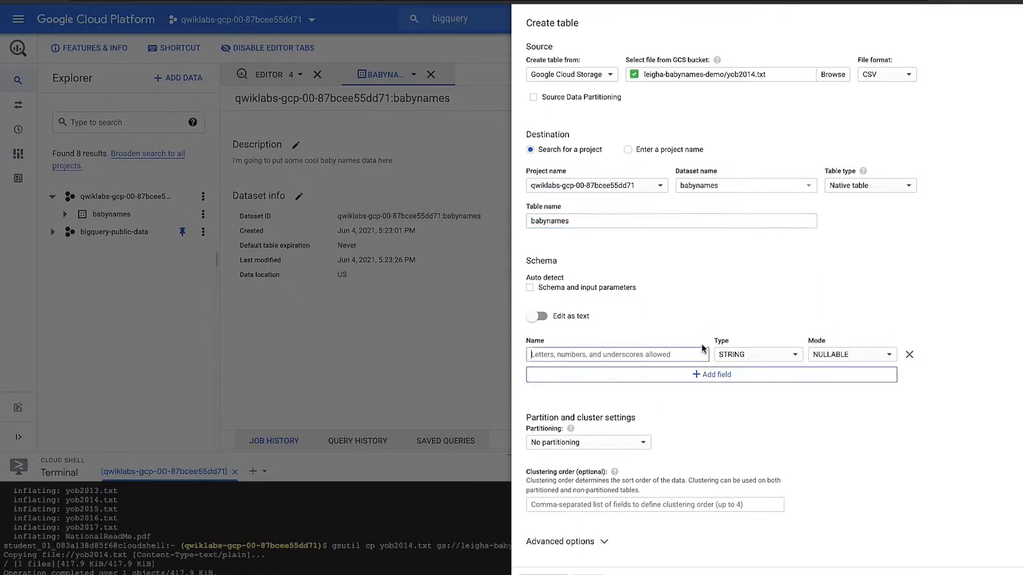
pyautogui.write('name')
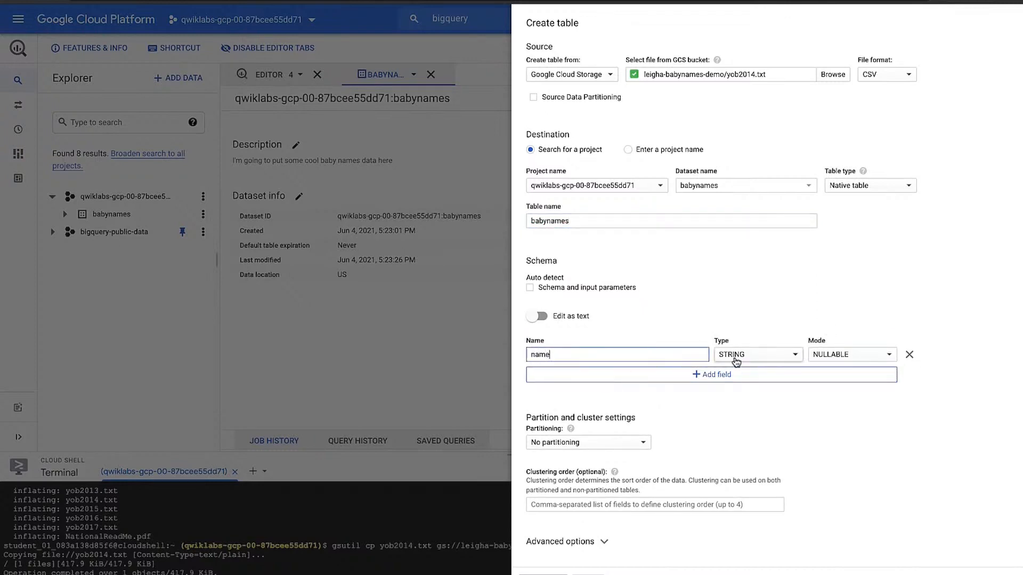
pyautogui.click(703, 381)
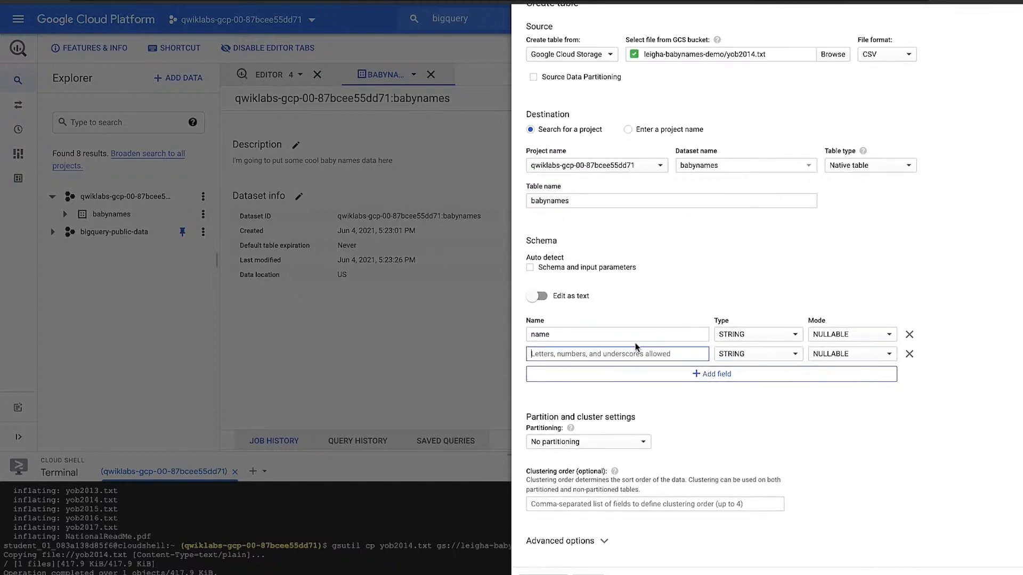
pyautogui.write('count')
pyautogui.click(775, 355)
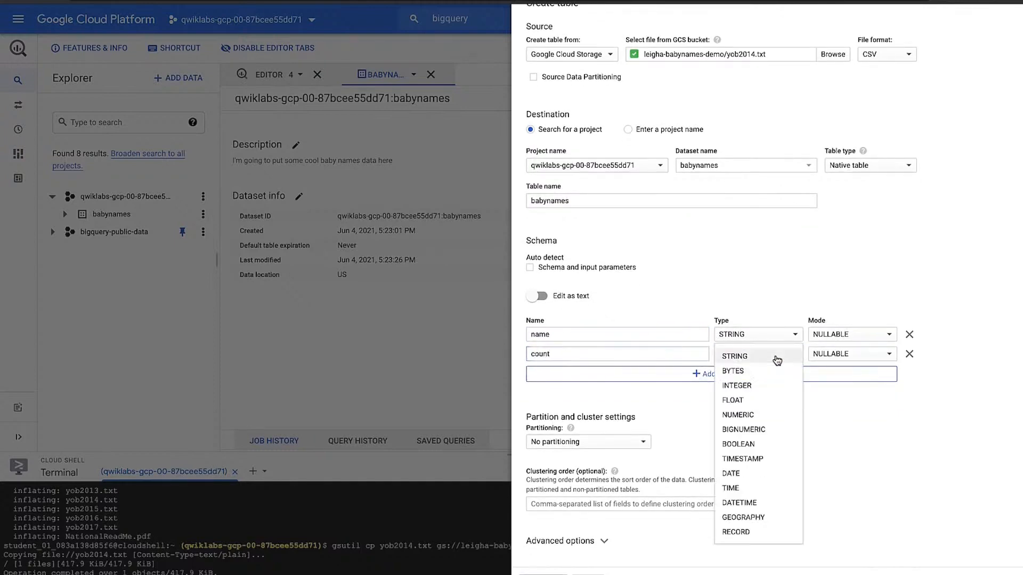
pyautogui.click(768, 385)
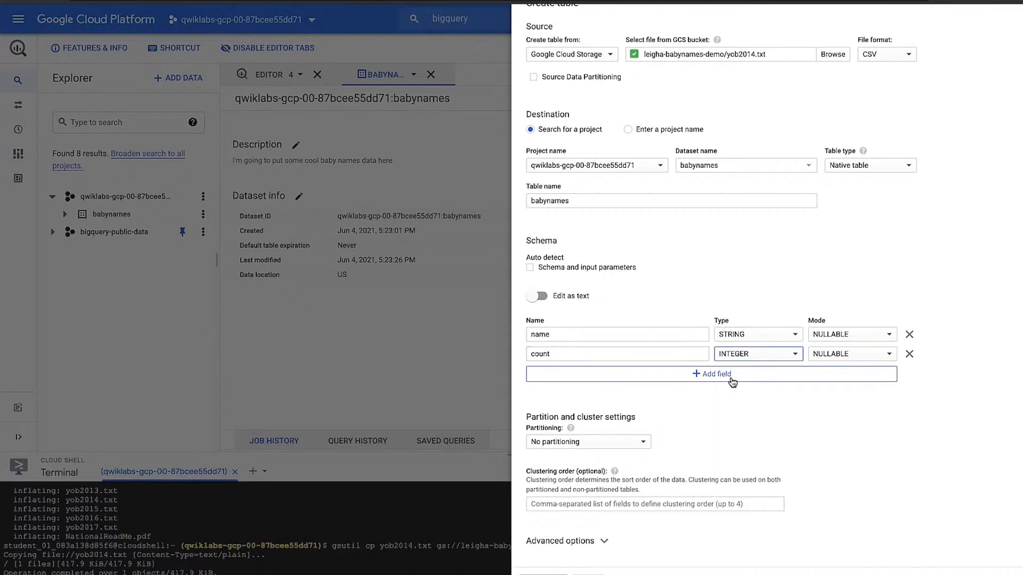
# - Add a third schema field, check the lab's load-data instructions, and change the second field to gender with type STRING
pyautogui.click(731, 377)
pyautogui.hotkey('alt', 'Tab')
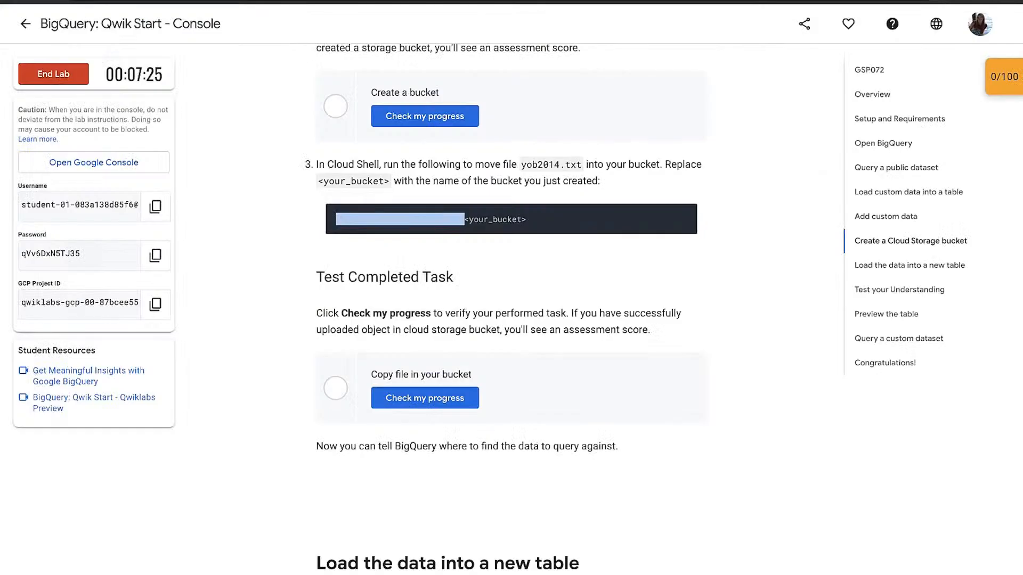
pyautogui.scroll(-15, 268, 299)
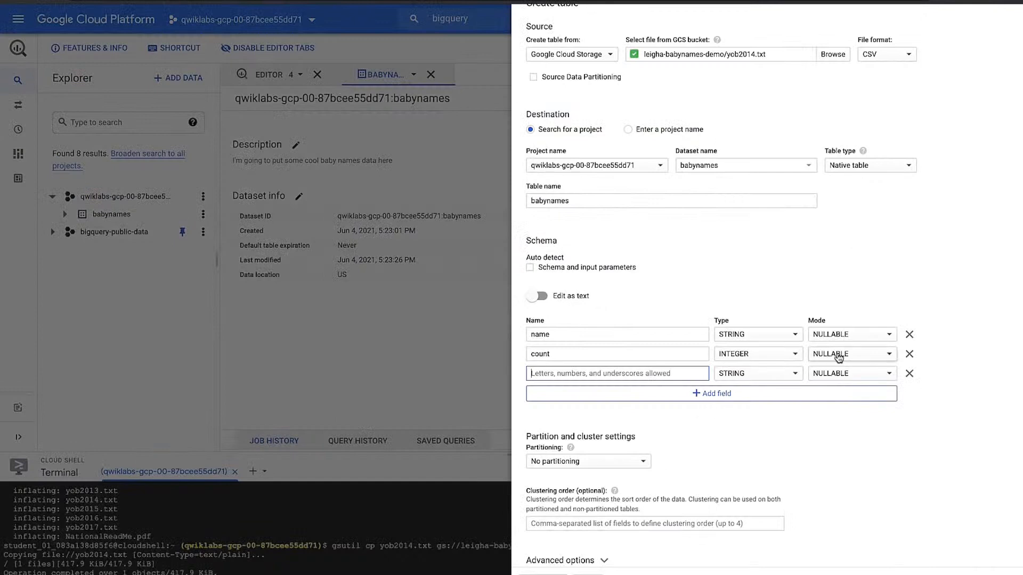
pyautogui.click(658, 373)
pyautogui.write('gen')
pyautogui.doubleClick(607, 354)
pyautogui.write('gender')
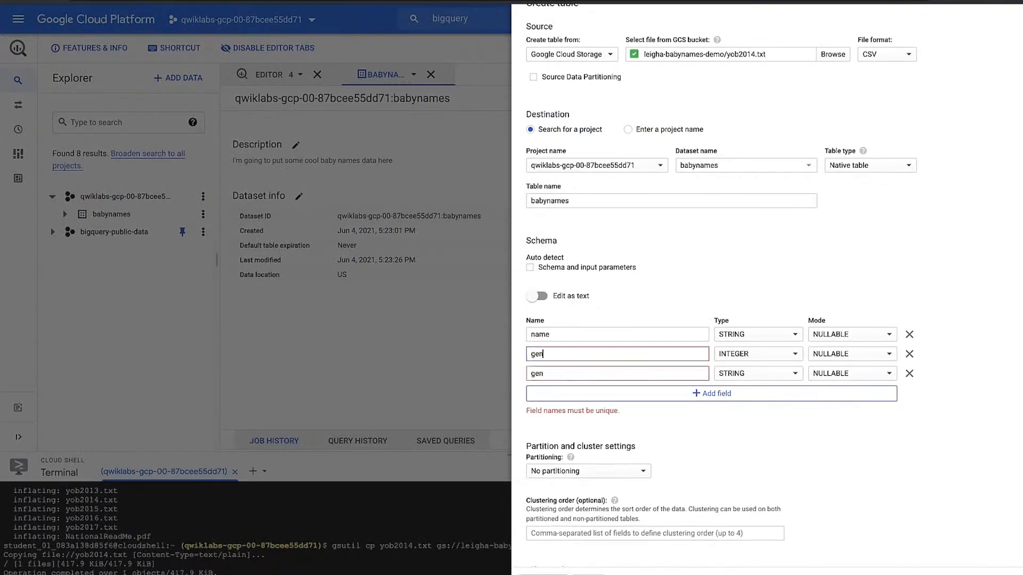
pyautogui.click(781, 352)
pyautogui.click(740, 329)
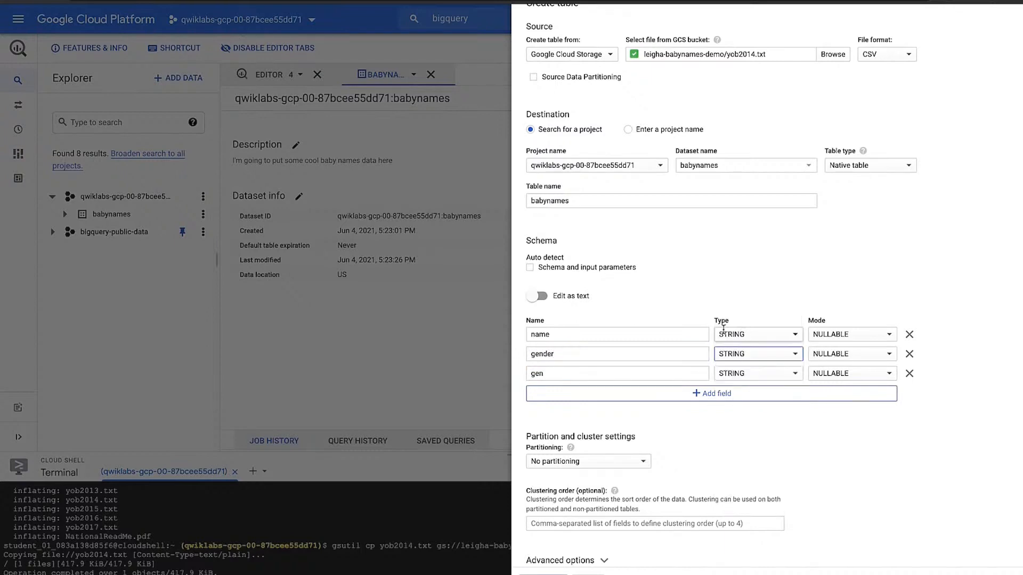
# - Set the third schema field to count with type INTEGER and create the table
pyautogui.doubleClick(529, 376)
pyautogui.write('c')
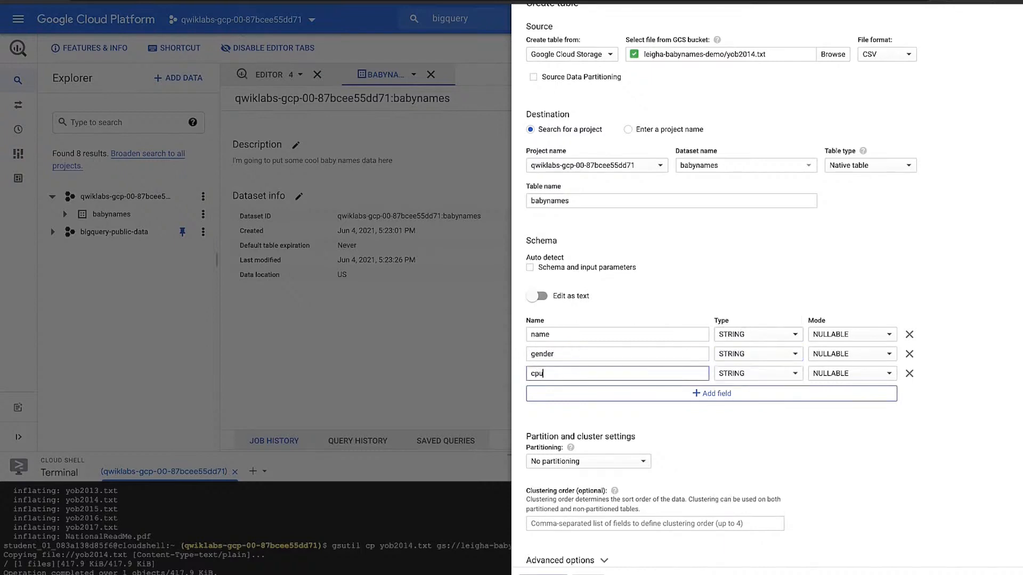
pyautogui.write('ount')
pyautogui.click(737, 375)
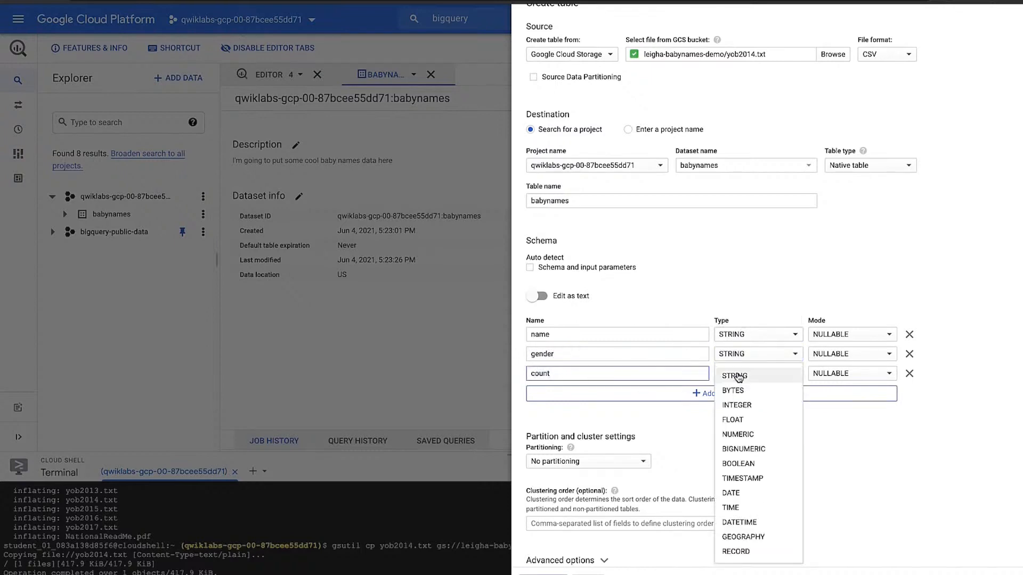
pyautogui.click(738, 405)
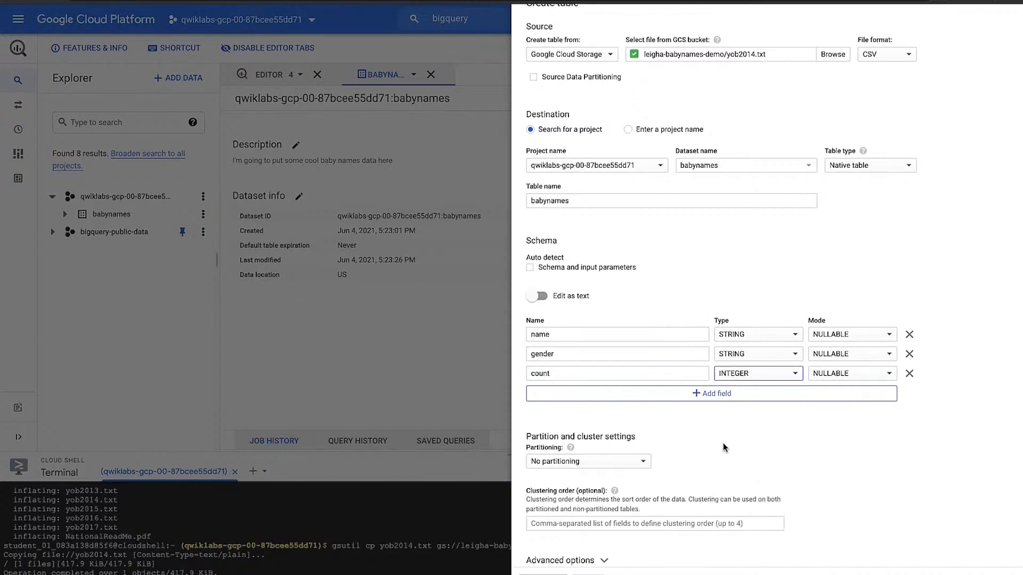
pyautogui.scroll(-1, 724, 447)
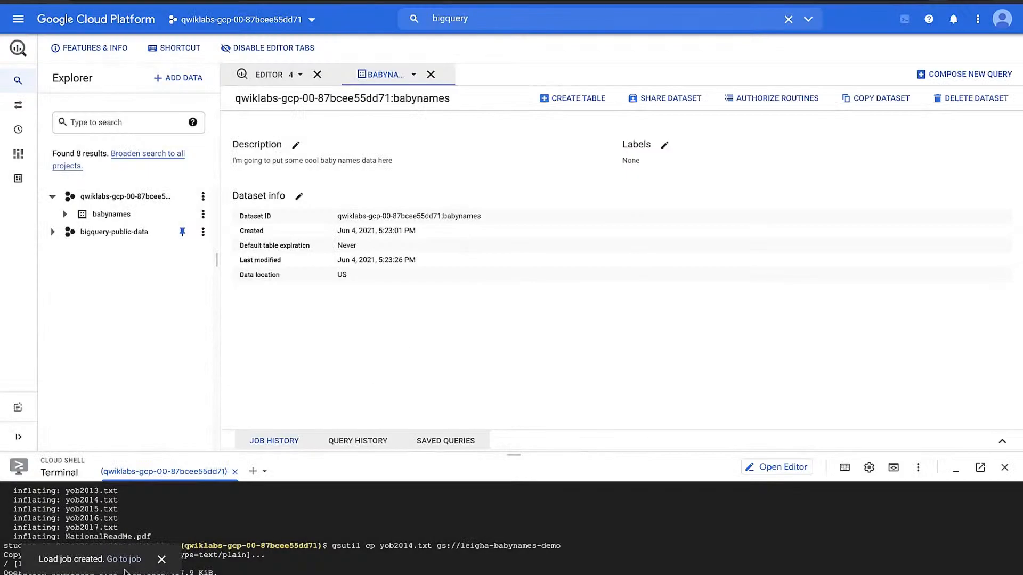
# - Open the new babynames table and look through its details and a preview of its rows
pyautogui.click(143, 560)
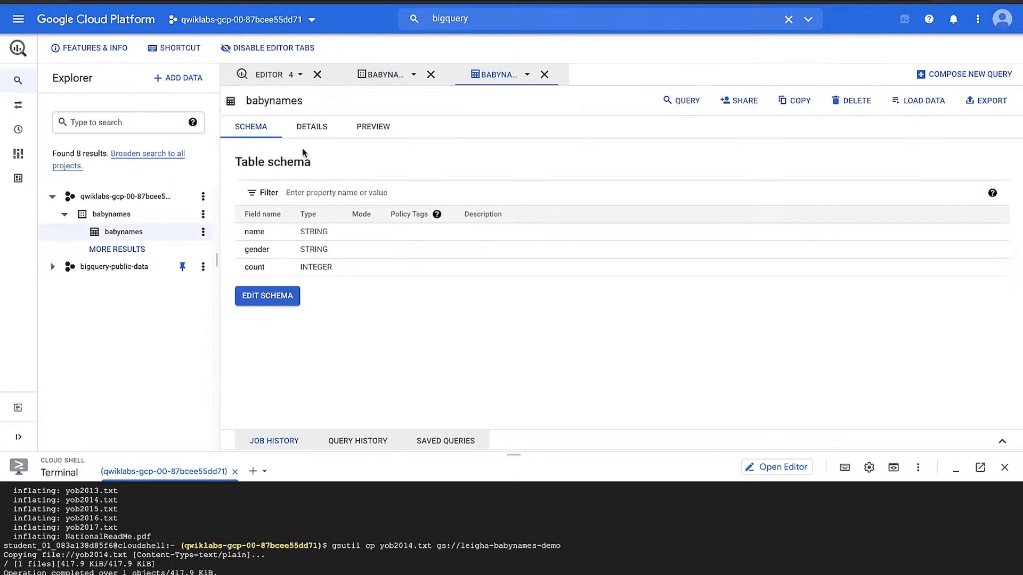
pyautogui.click(312, 126)
pyautogui.click(371, 128)
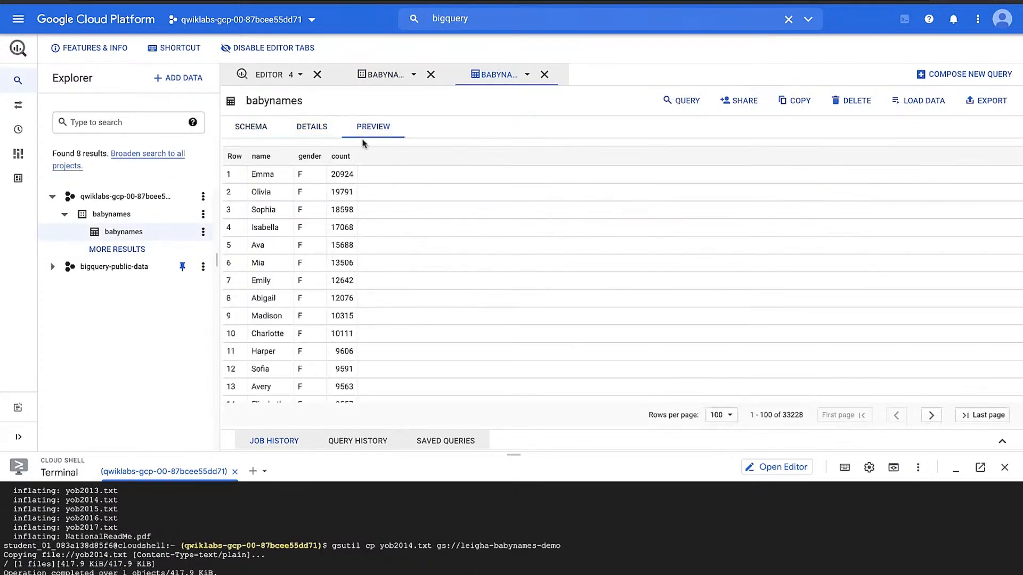
pyautogui.scroll(-3, 295, 251)
pyautogui.scroll(3, 295, 250)
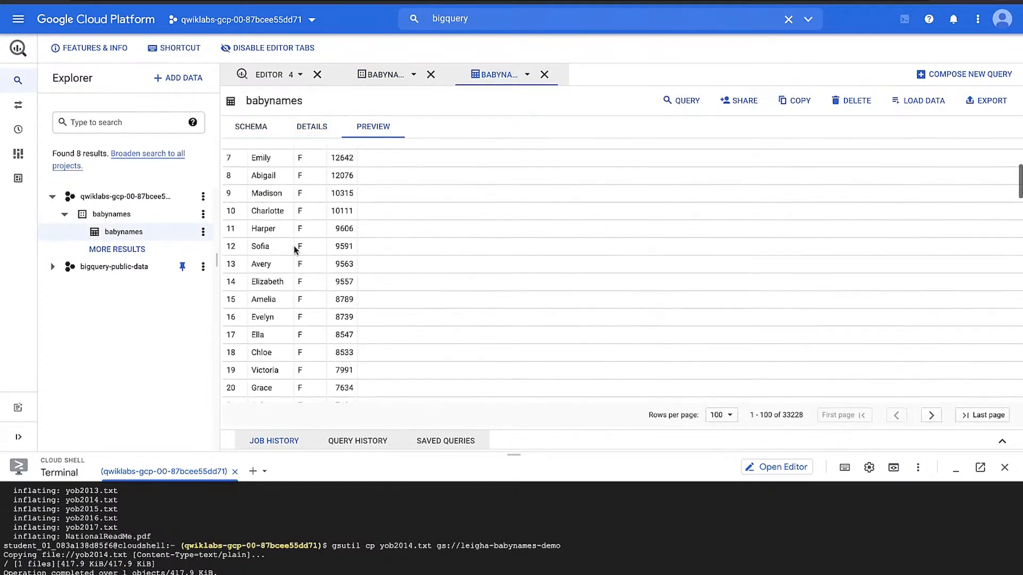
# - Start a new query on the babynames table that selects gender and sum(count) with the alias total_cound
pyautogui.click(687, 102)
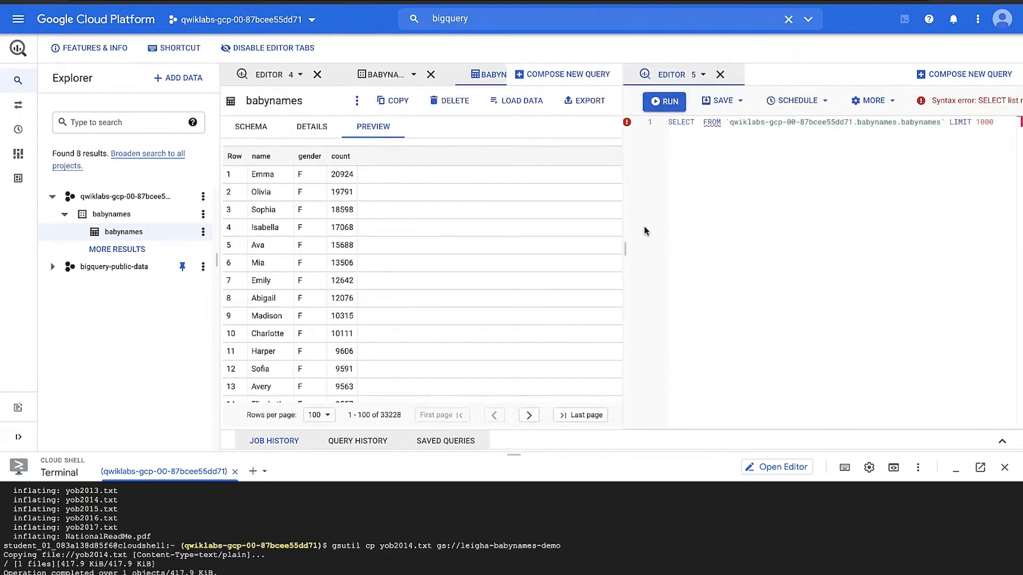
pyautogui.write('gender, ')
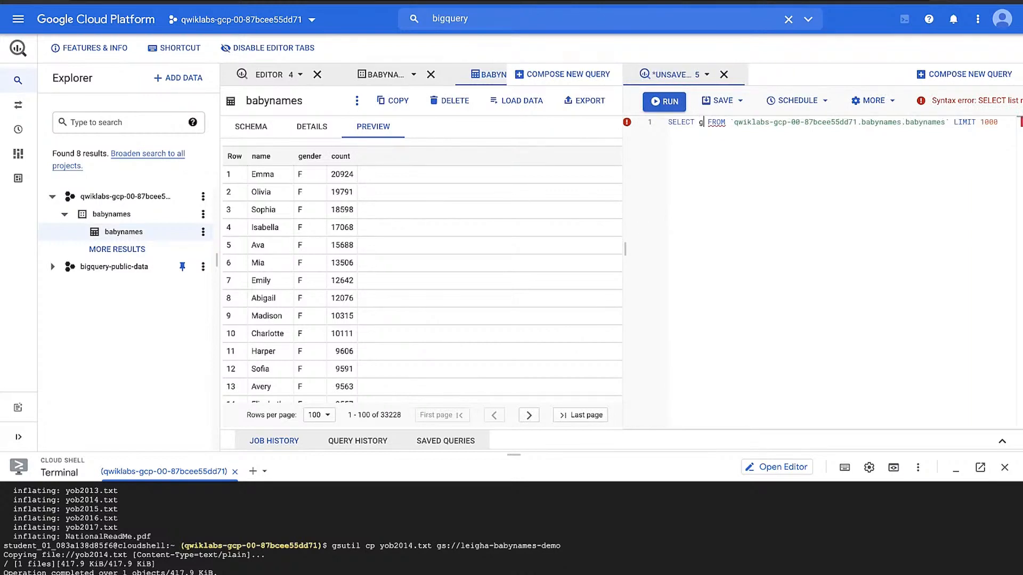
pyautogui.write('total')
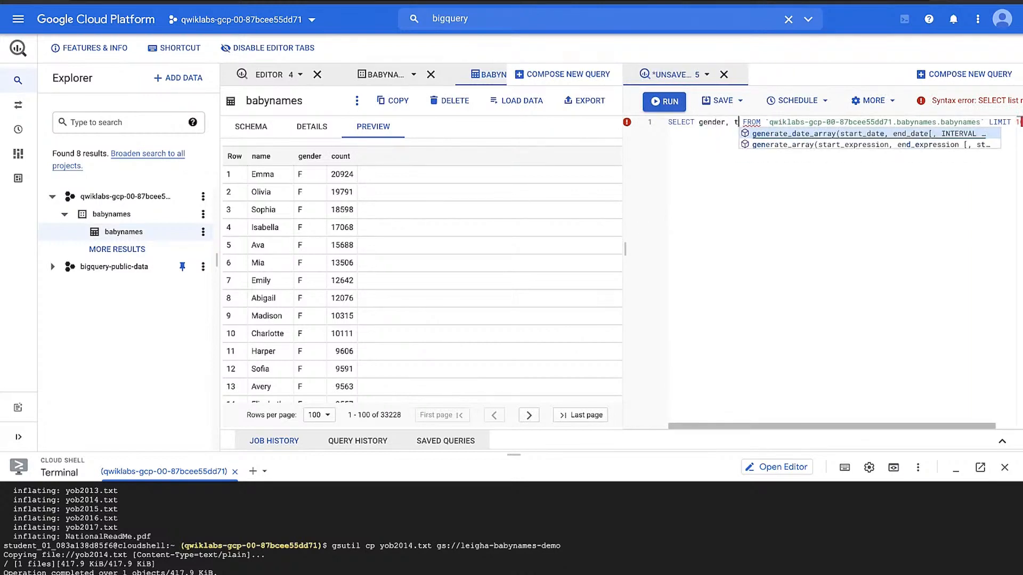
pyautogui.press('BackSpace')
pyautogui.press('BackSpace')
pyautogui.press('BackSpace')
pyautogui.press('BackSpace')
pyautogui.press('BackSpace')
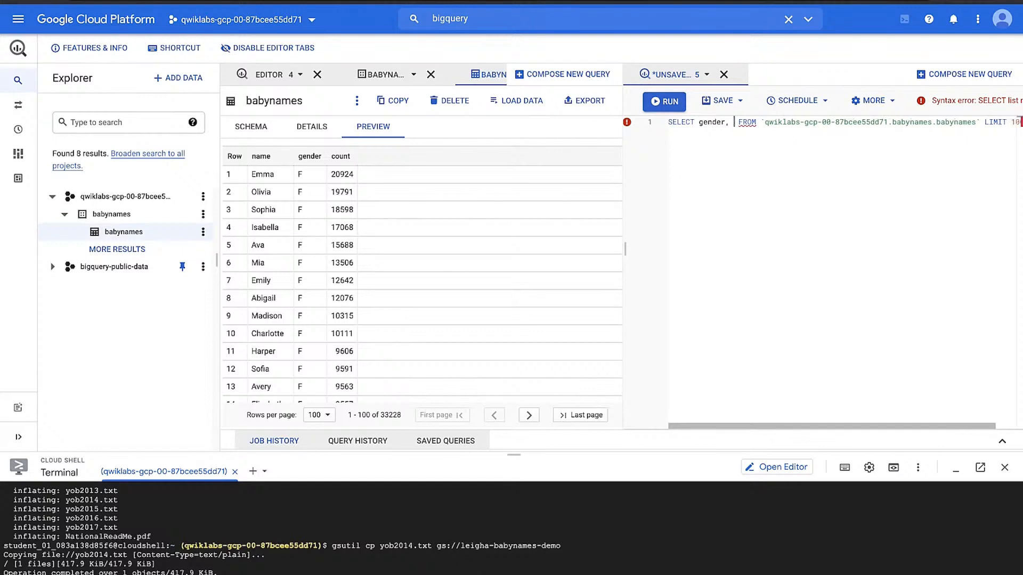
pyautogui.write('sum(coun')
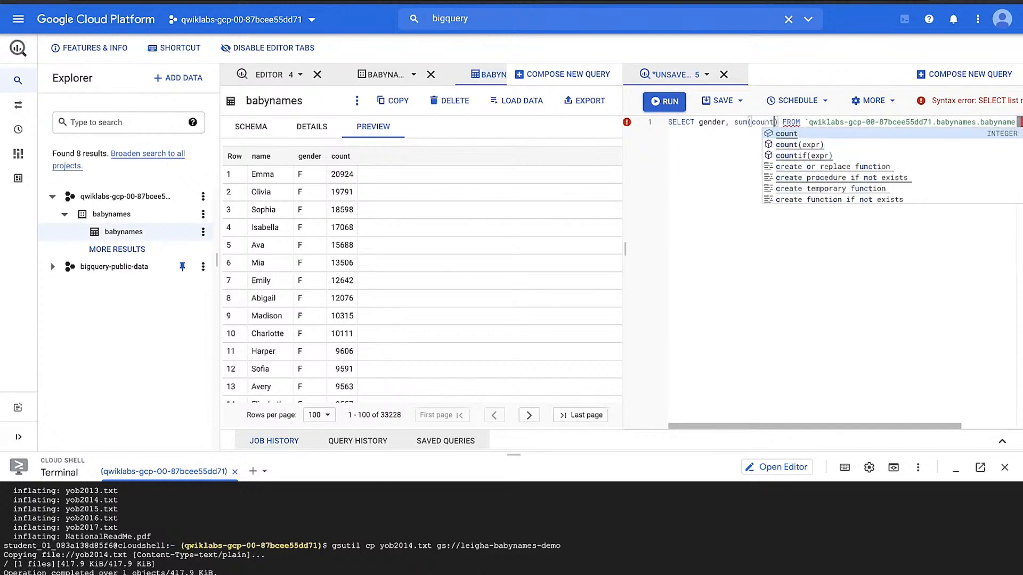
pyautogui.write('t')
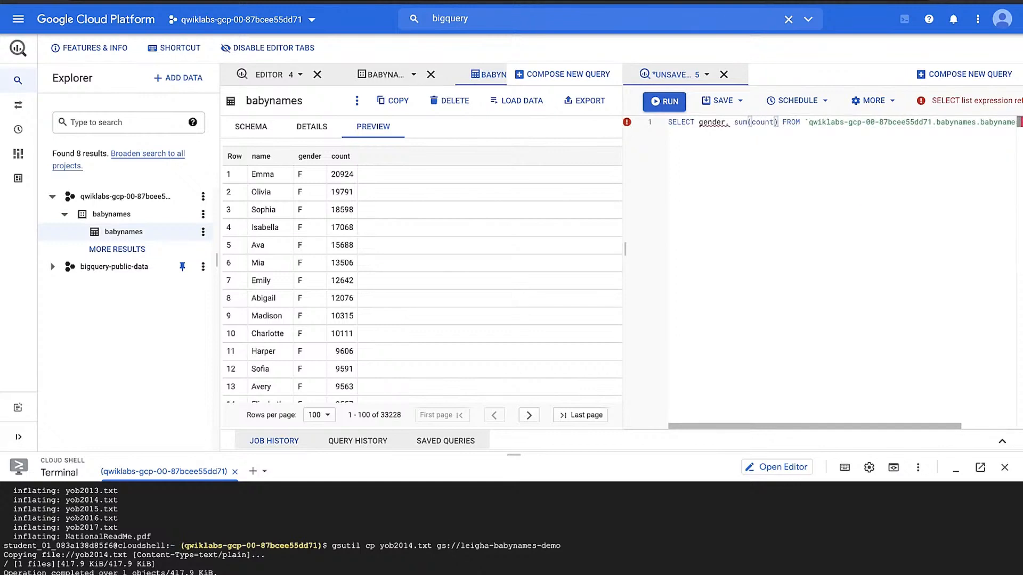
pyautogui.write(') total_cound')
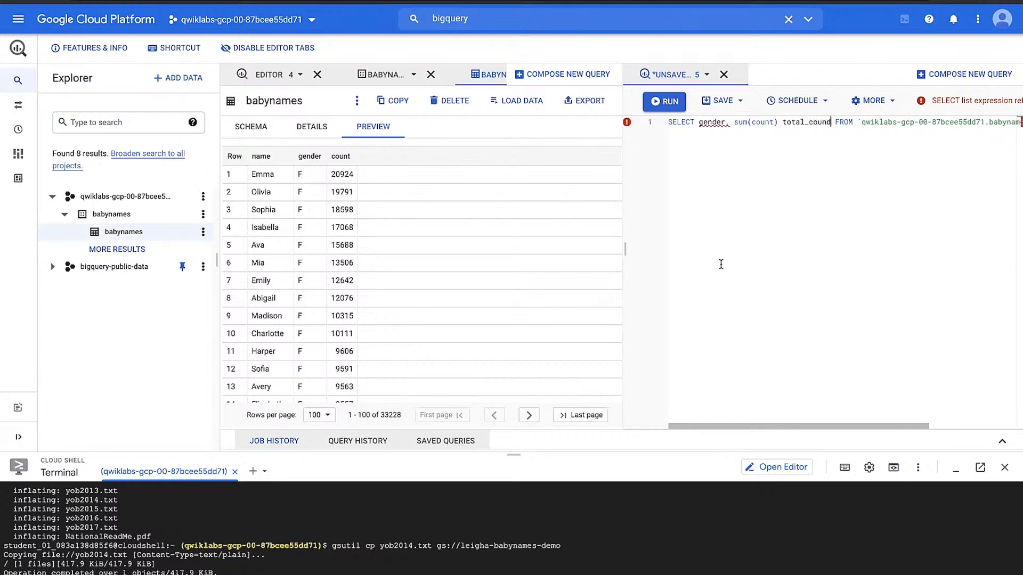
# - Replace the LIMIT 1000 clause with GROUP BY 1 on a second line and run the query
pyautogui.hscroll(3, 851, 243)
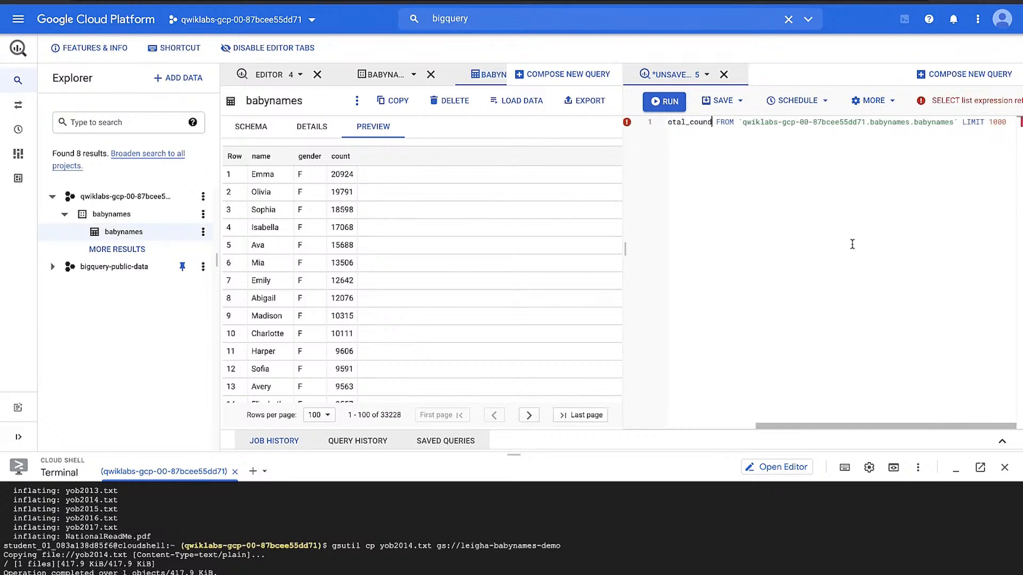
pyautogui.click(959, 122)
pyautogui.press('Return')
pyautogui.keyDown('shift'); pyautogui.click(790, 133); pyautogui.keyUp('shift')
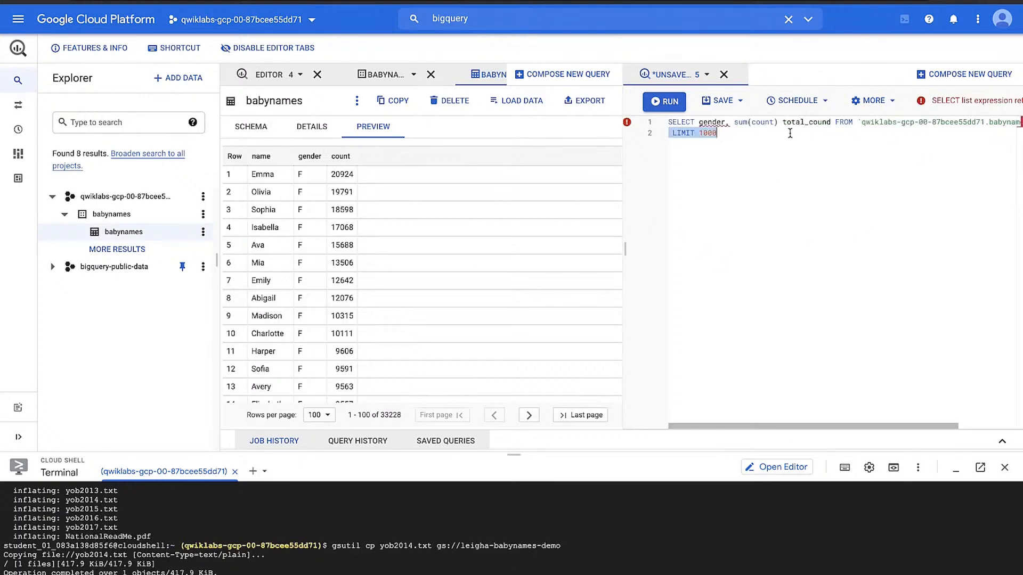
pyautogui.press('BackSpace')
pyautogui.write('GROUP BY 1')
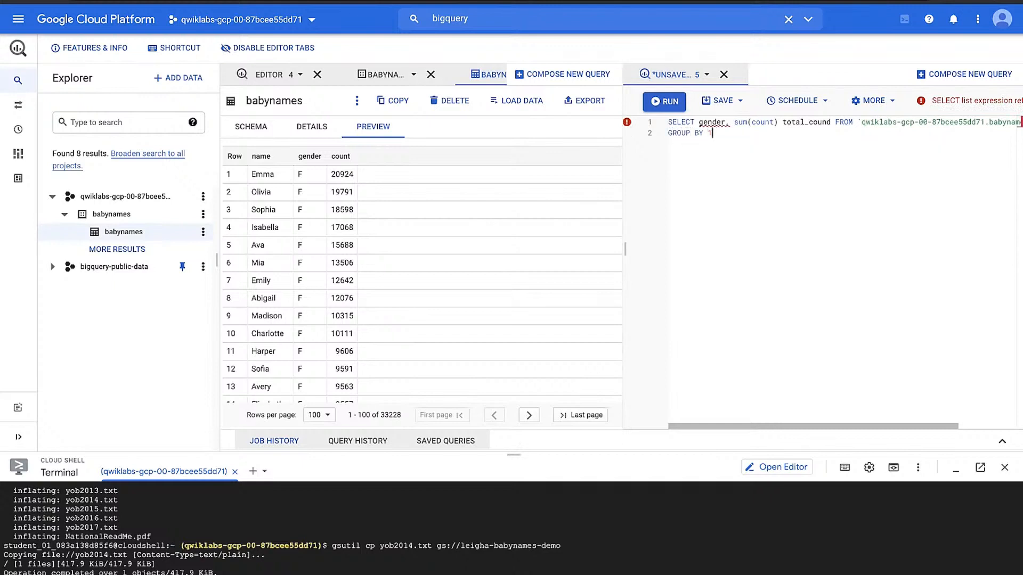
pyautogui.click(669, 109)
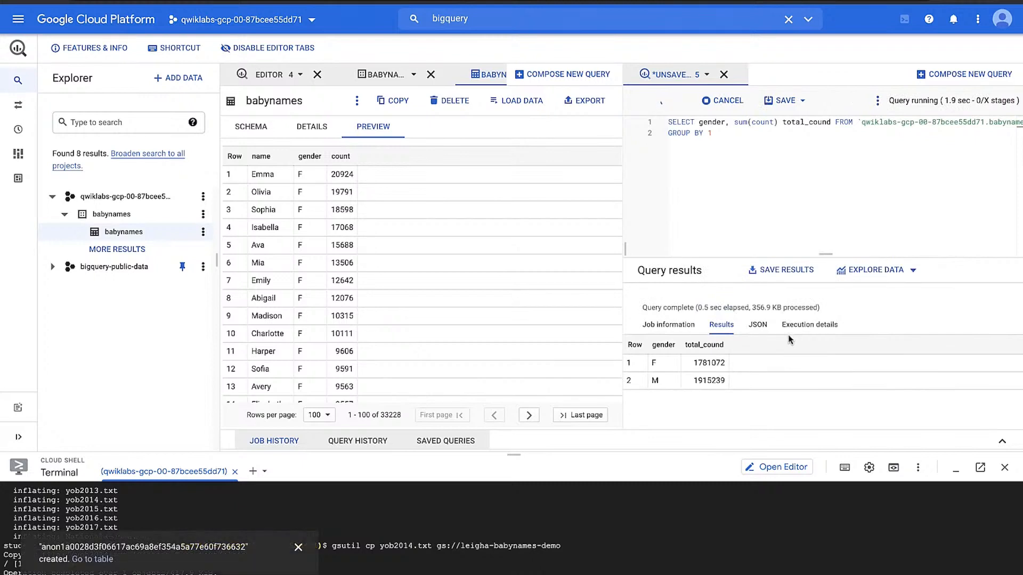
# - Enlarge the query results area, review the available destinations for saving the results, and leave without saving
pyautogui.moveTo(826, 254); pyautogui.dragTo(820, 175)
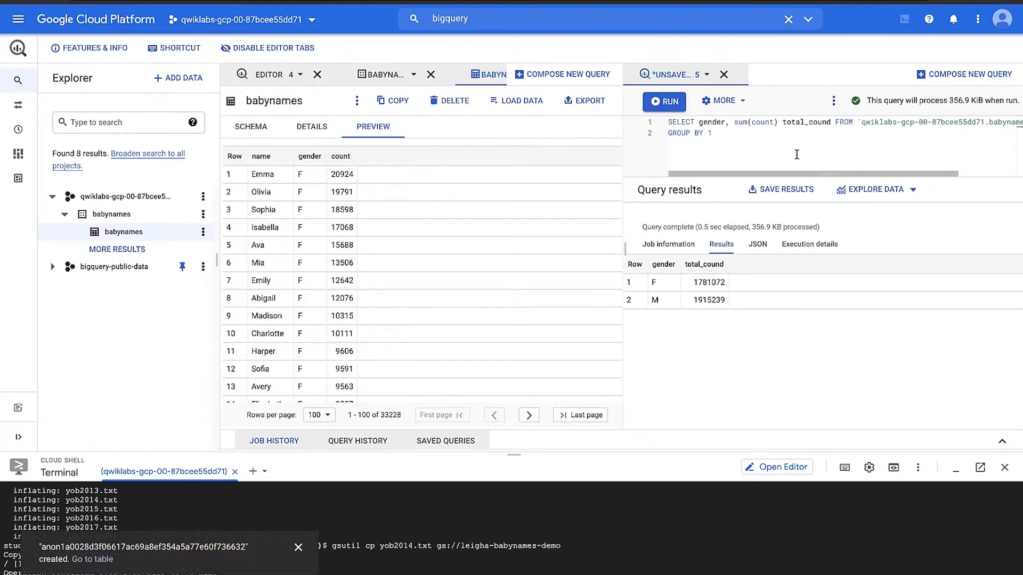
pyautogui.click(798, 193)
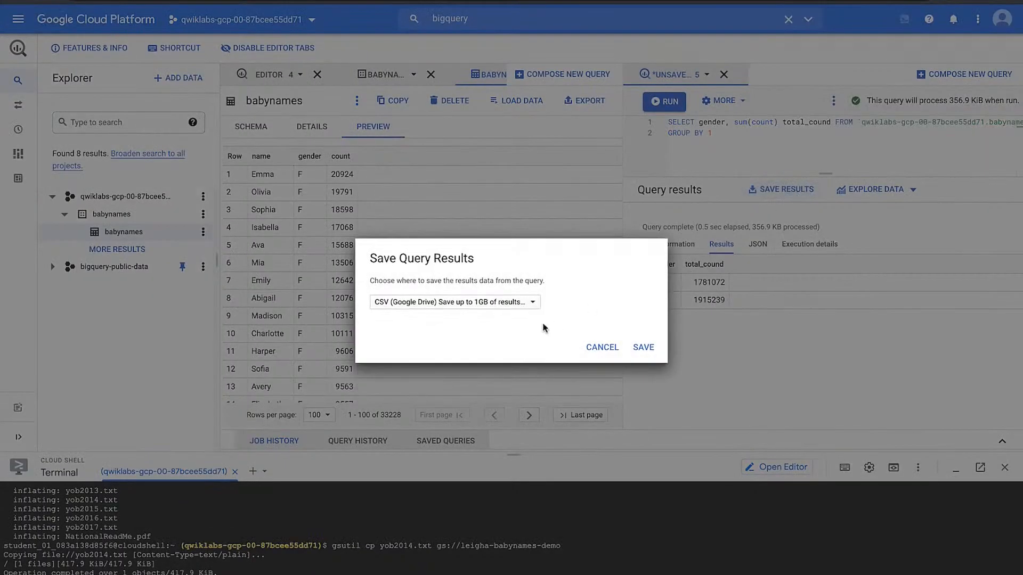
pyautogui.click(503, 305)
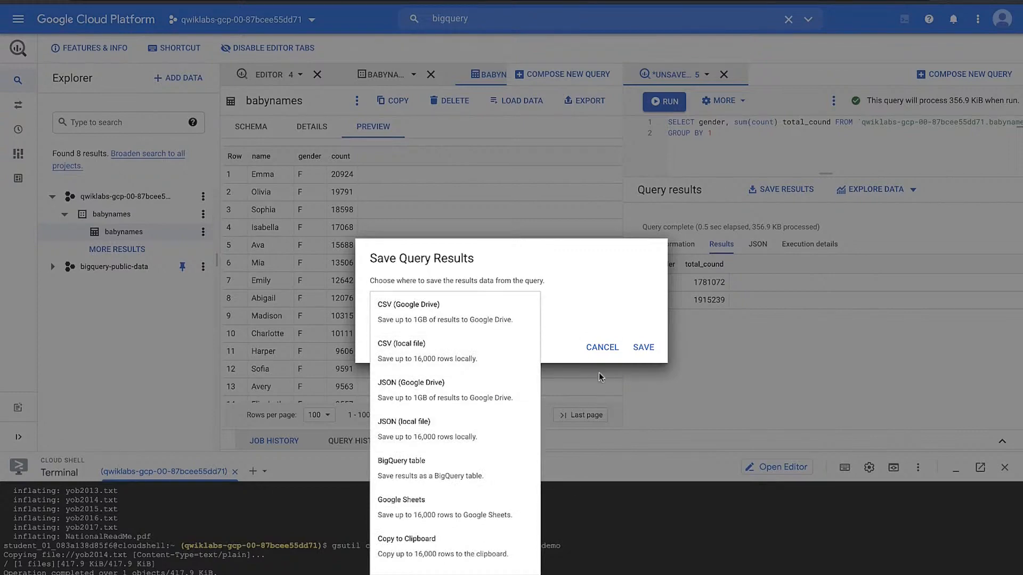
pyautogui.click(606, 355)
pyautogui.click(603, 348)
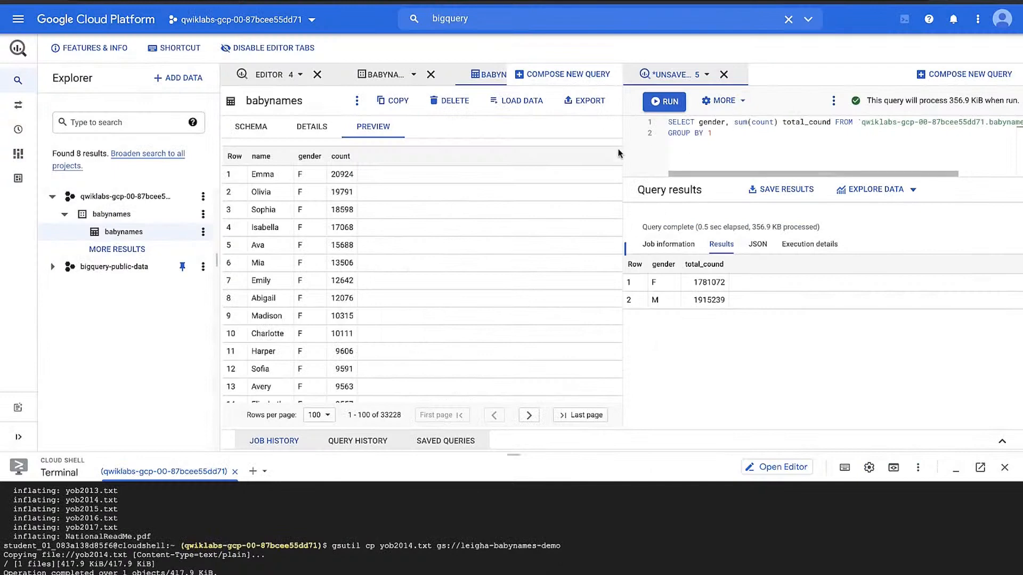
# - Widen the query editor and review the options for saving the query, scheduling it, and exploring its data
pyautogui.moveTo(626, 155); pyautogui.dragTo(498, 155)
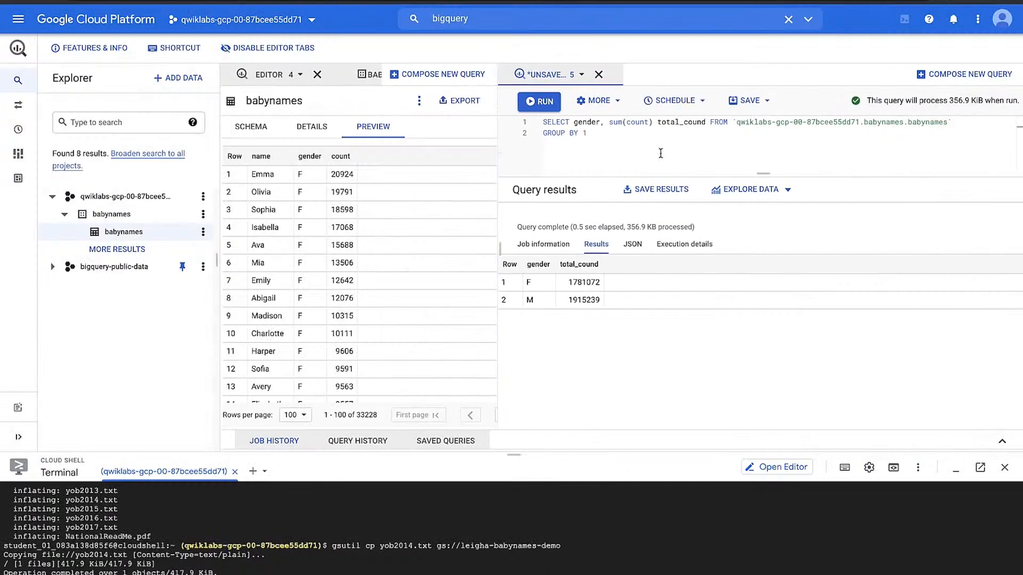
pyautogui.click(751, 102)
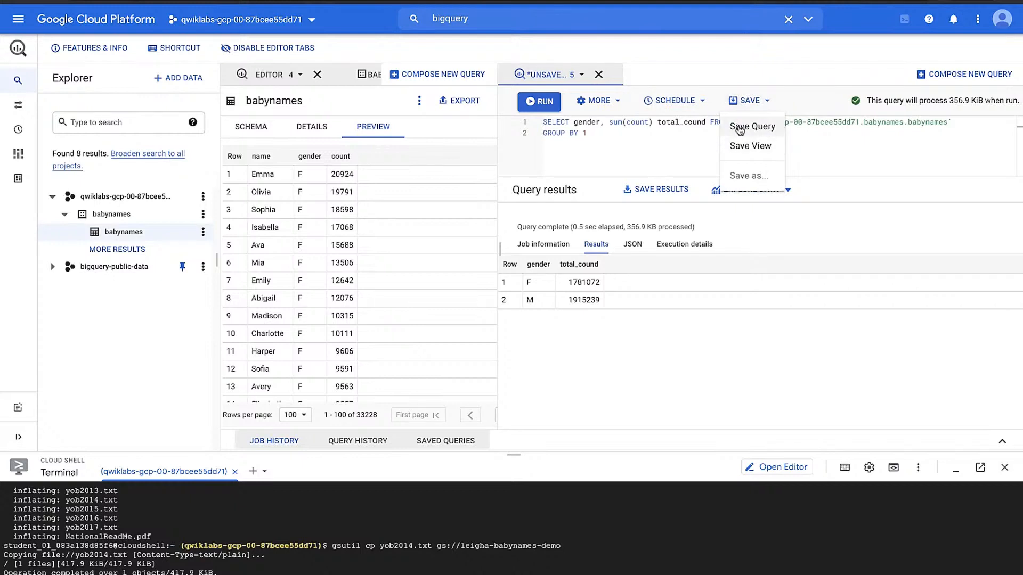
pyautogui.click(687, 133)
pyautogui.click(702, 107)
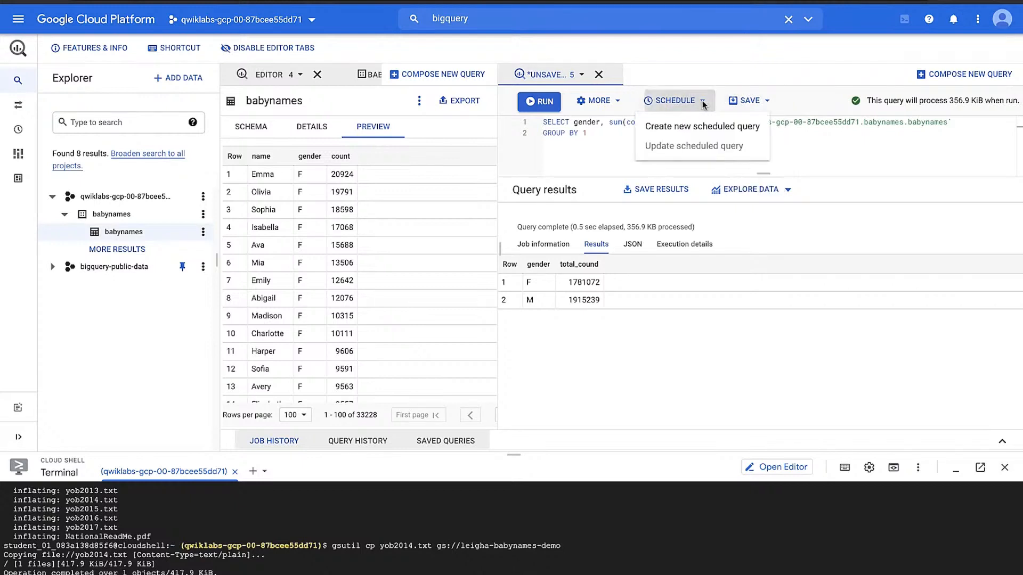
pyautogui.click(699, 102)
pyautogui.click(785, 192)
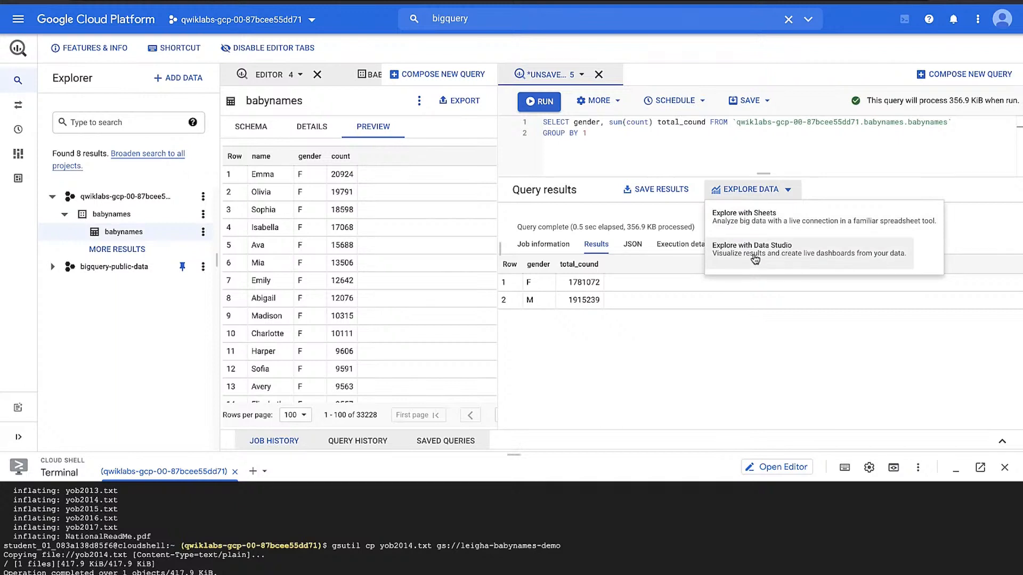
pyautogui.click(672, 153)
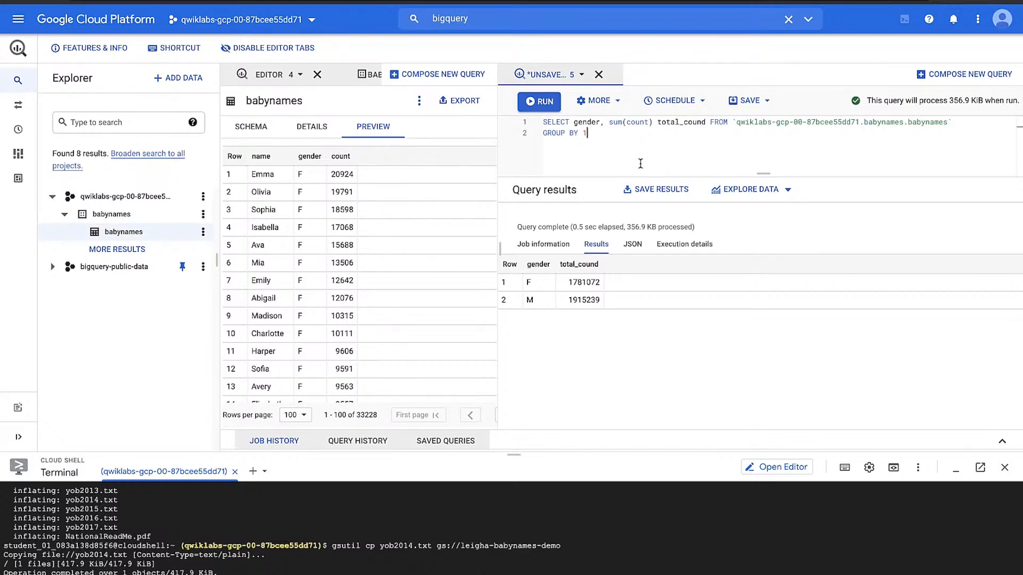
# - Shrink the query editor pane, close the gender totals query, and discard its unsaved work
pyautogui.moveTo(500, 248); pyautogui.dragTo(798, 244)
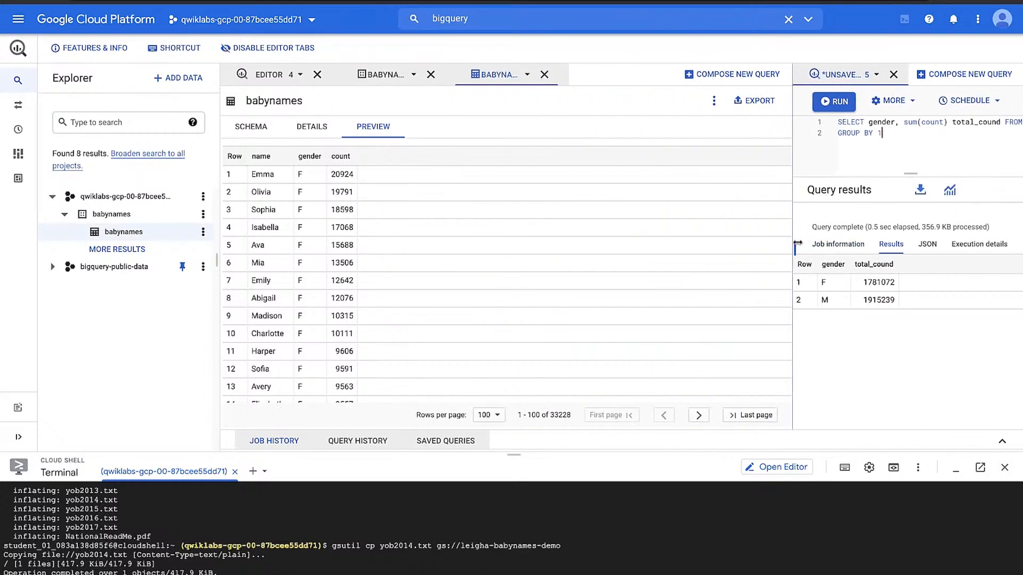
pyautogui.click(893, 75)
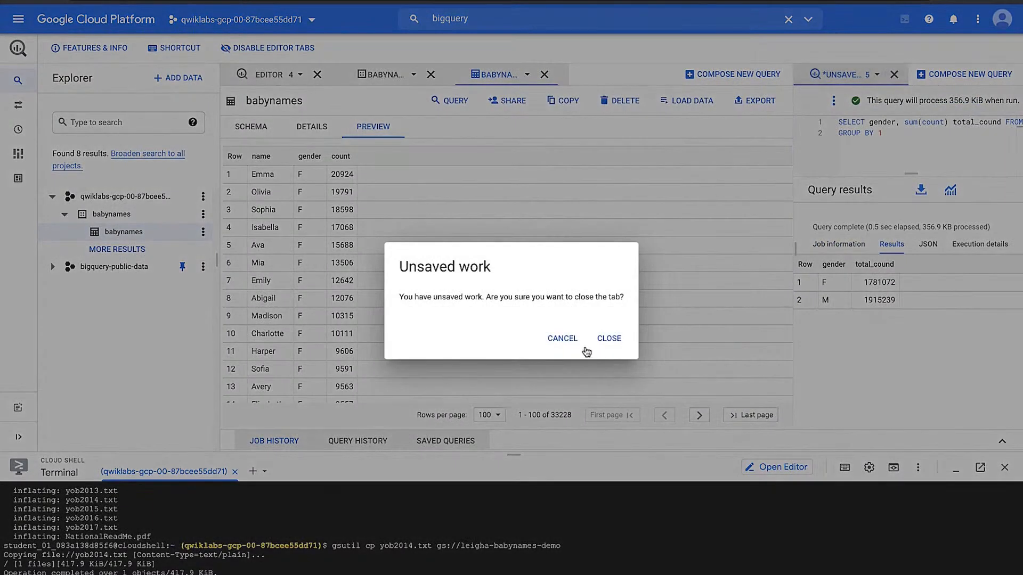
pyautogui.click(608, 339)
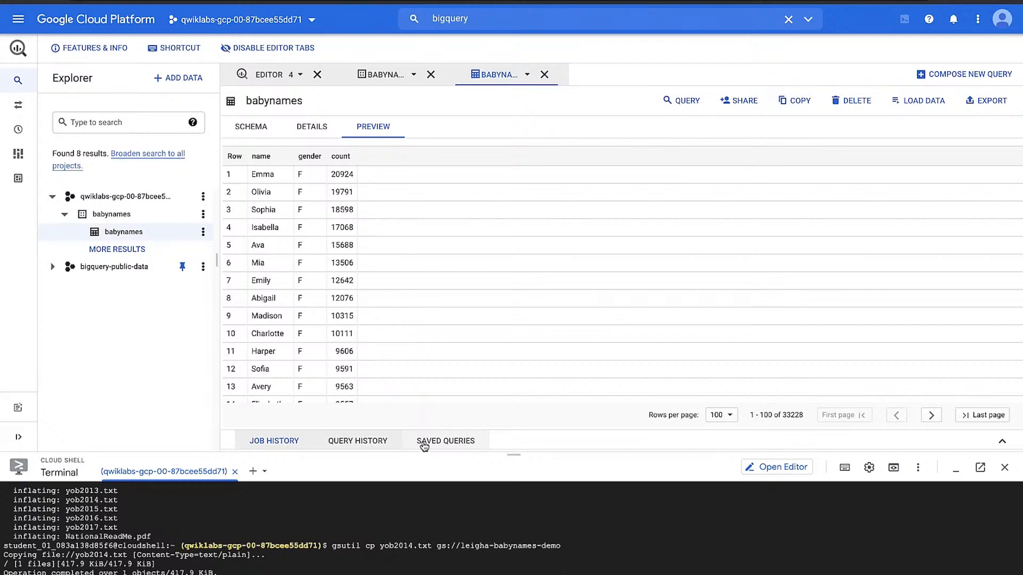
# - Expand the job history and examine the details of the yob2014.txt load job
pyautogui.click(274, 444)
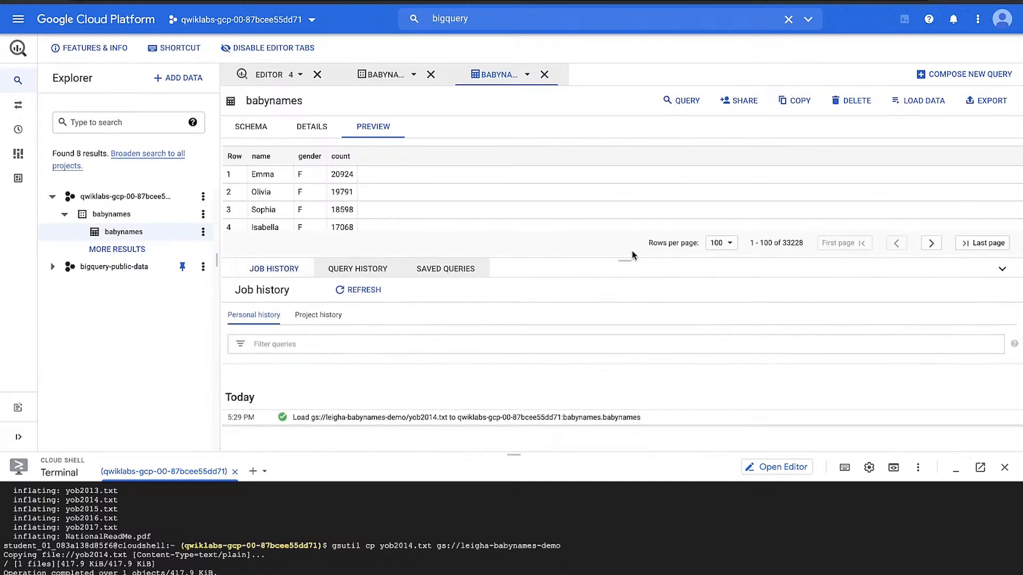
pyautogui.moveTo(632, 255); pyautogui.dragTo(636, 65)
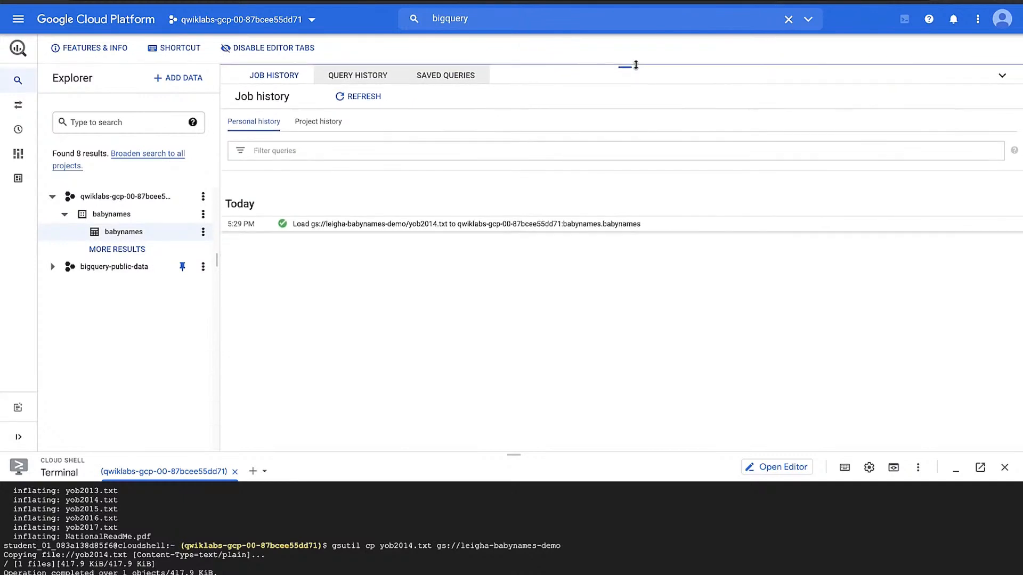
pyautogui.click(305, 228)
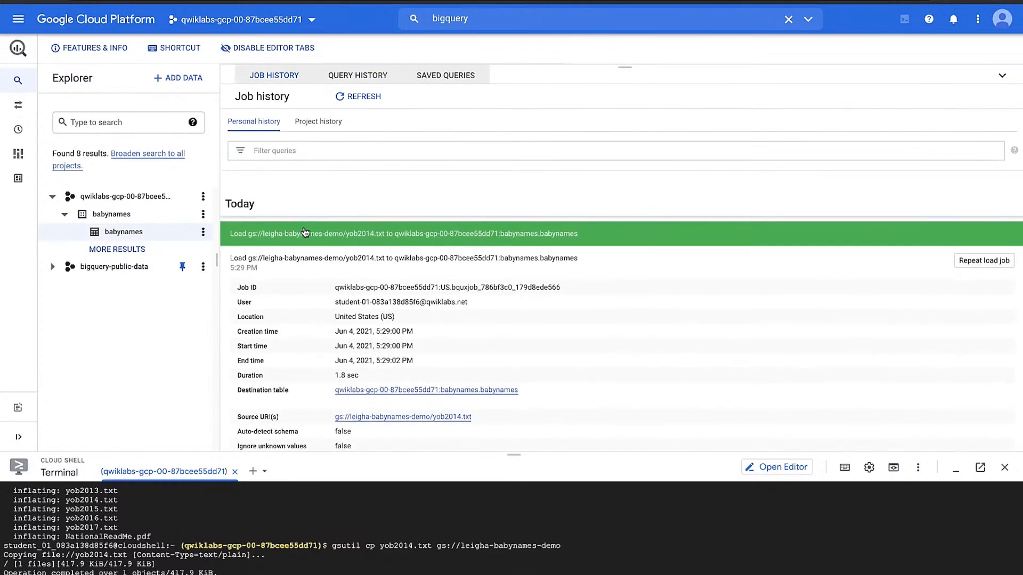
pyautogui.scroll(-2, 391, 290)
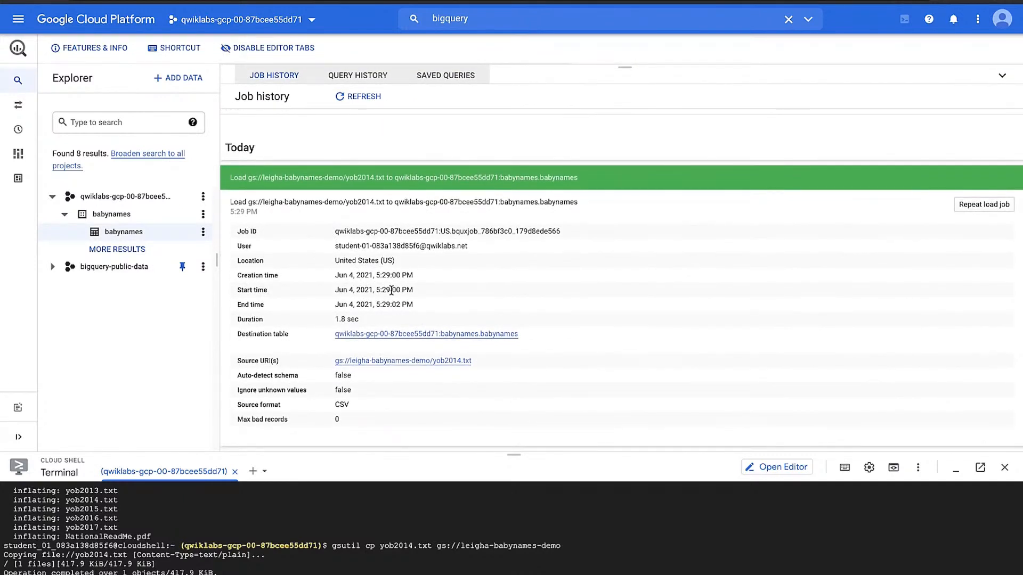
pyautogui.scroll(2, 392, 290)
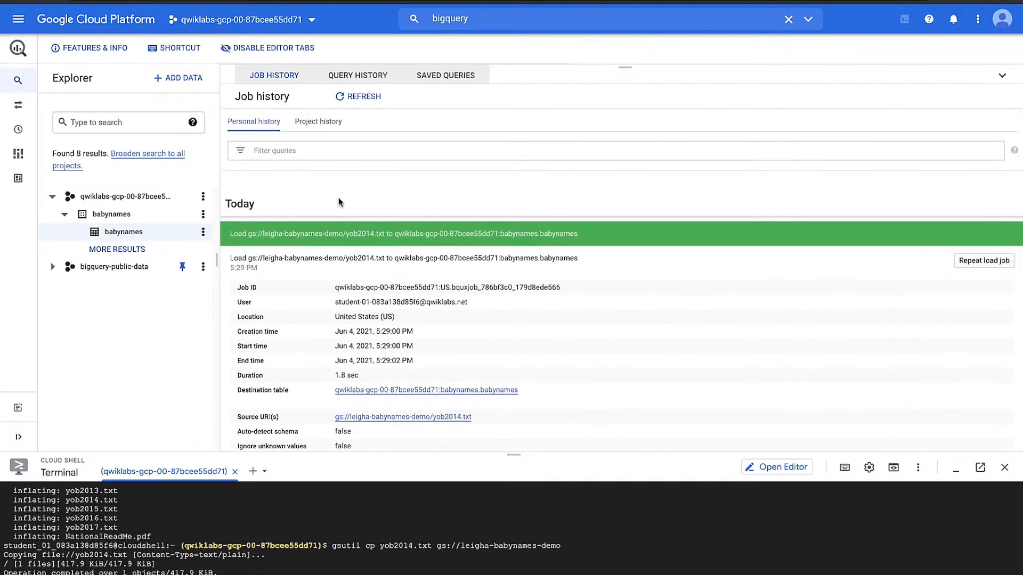
# - Open the query history and examine the details of the average births by year query
pyautogui.click(343, 75)
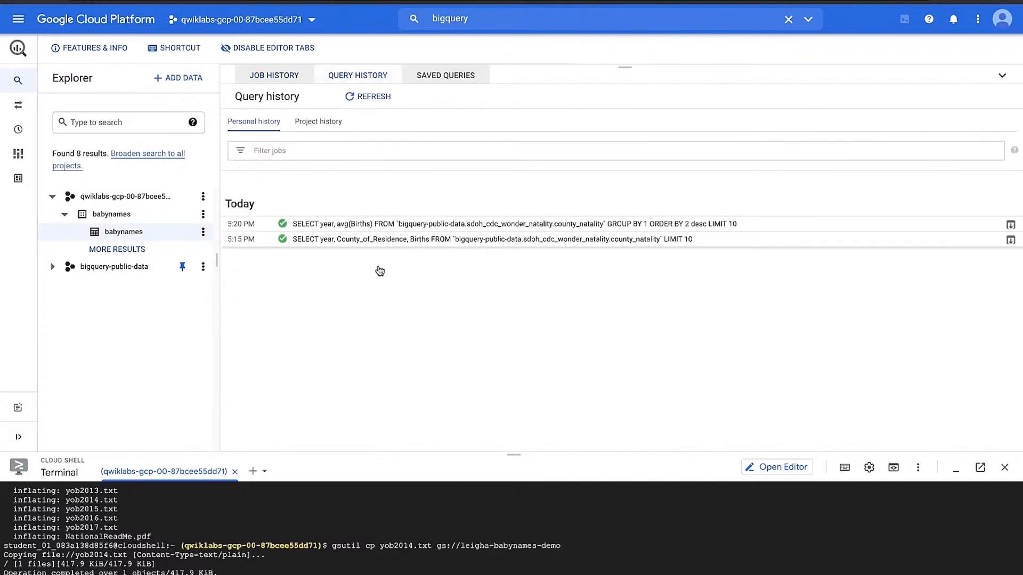
pyautogui.click(322, 223)
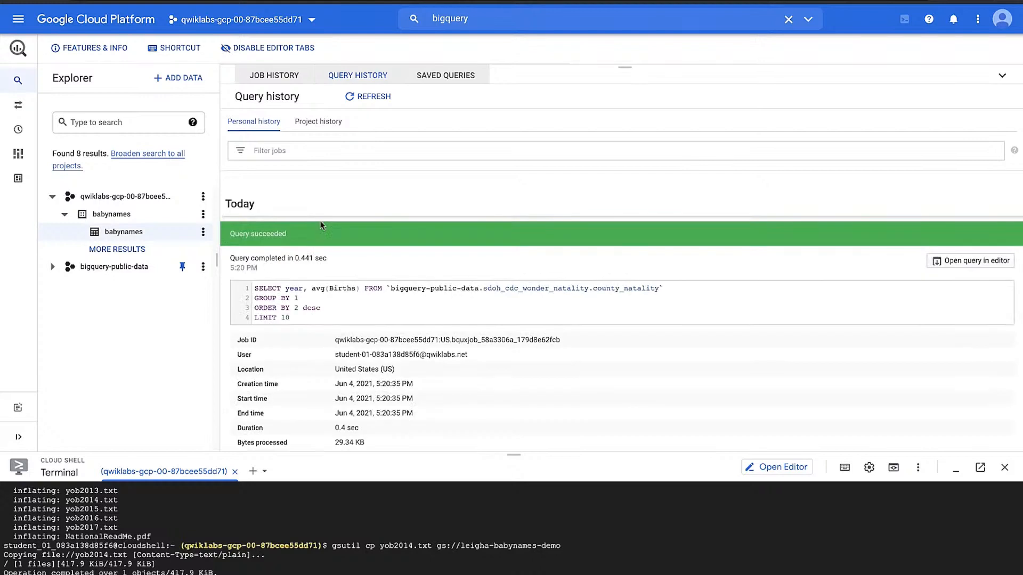